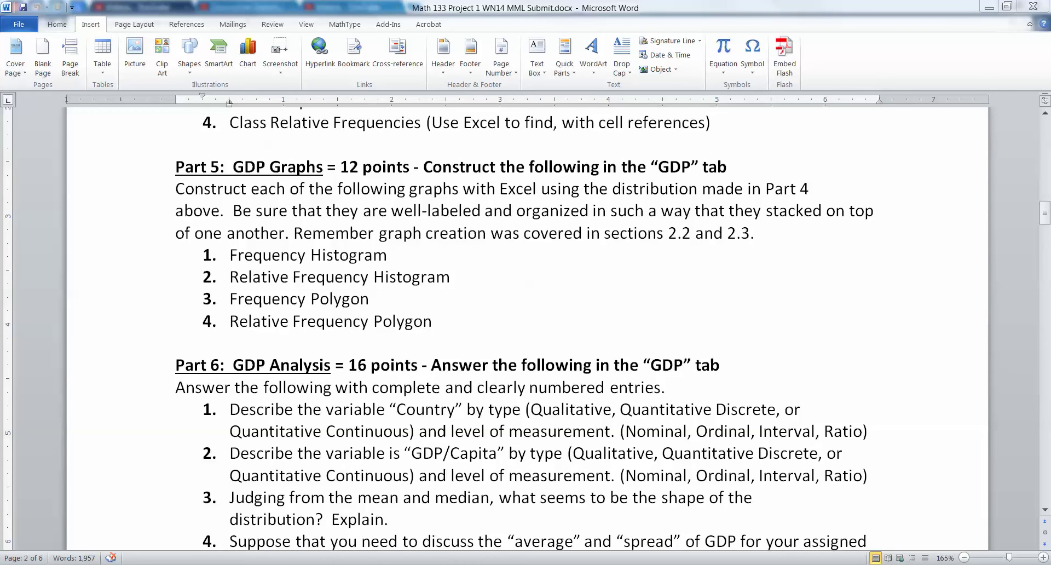
Read the four graph types required under Part 5 and switch to the Excel workbook Math 133 Project 1 Video 2.xlsx
{"action": "left_click", "coordinate": [354, 453]}
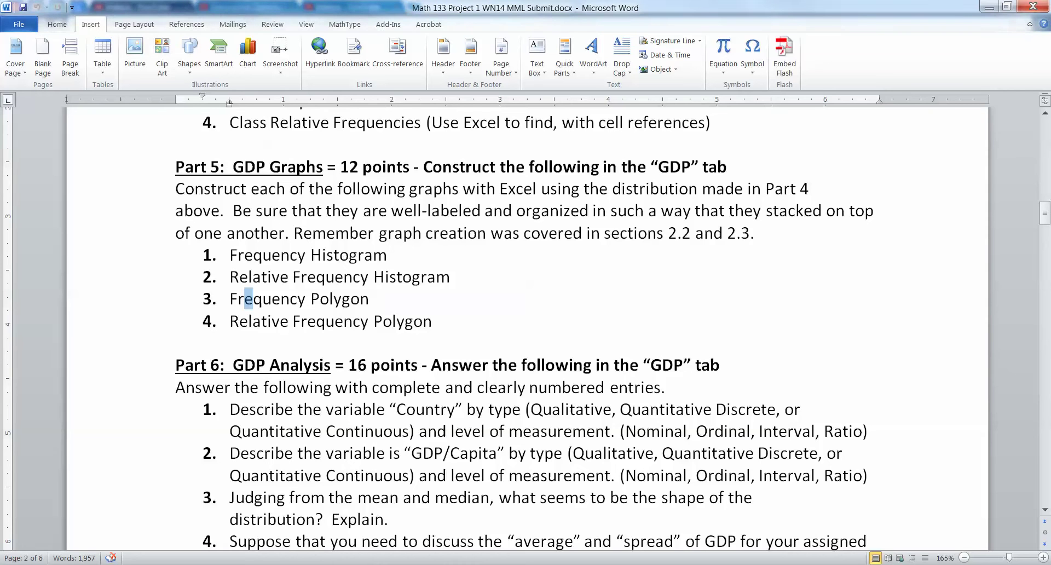
{"action": "left_click_drag", "start_coordinate": [253, 298], "coordinate": [380, 299]}
{"action": "left_click", "coordinate": [164, 321]}
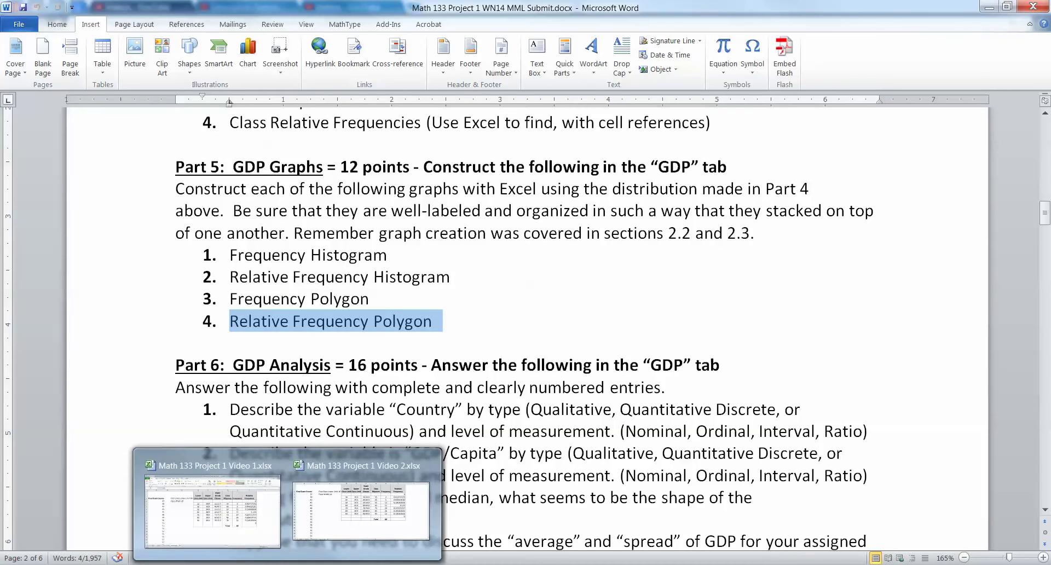
{"action": "left_click", "coordinate": [205, 485]}
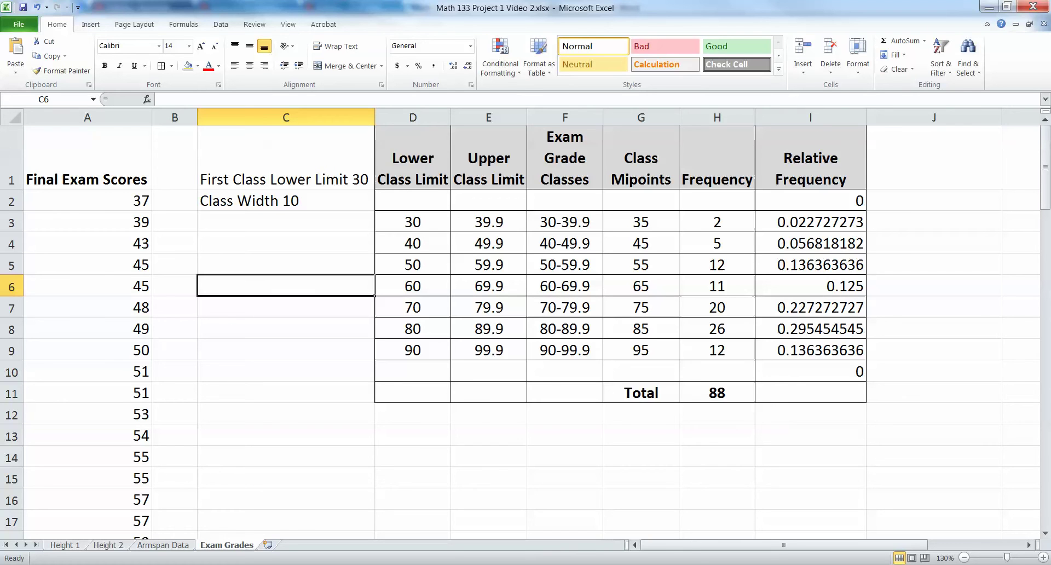
Insert a 2-D clustered column chart from the frequencies in H3:H9
{"action": "left_click_drag", "start_coordinate": [717, 221], "coordinate": [717, 350]}
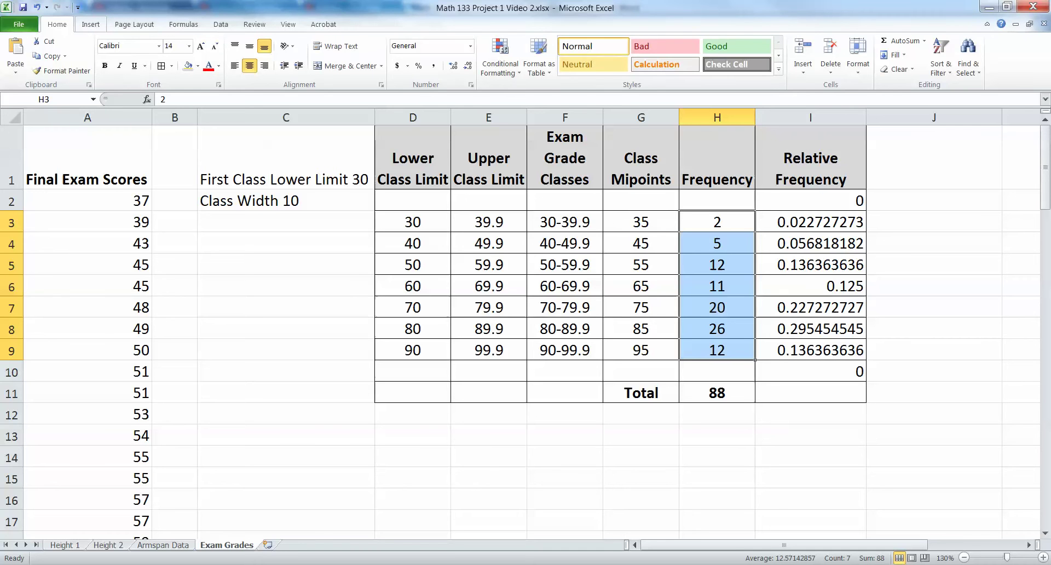
{"action": "left_click", "coordinate": [91, 24]}
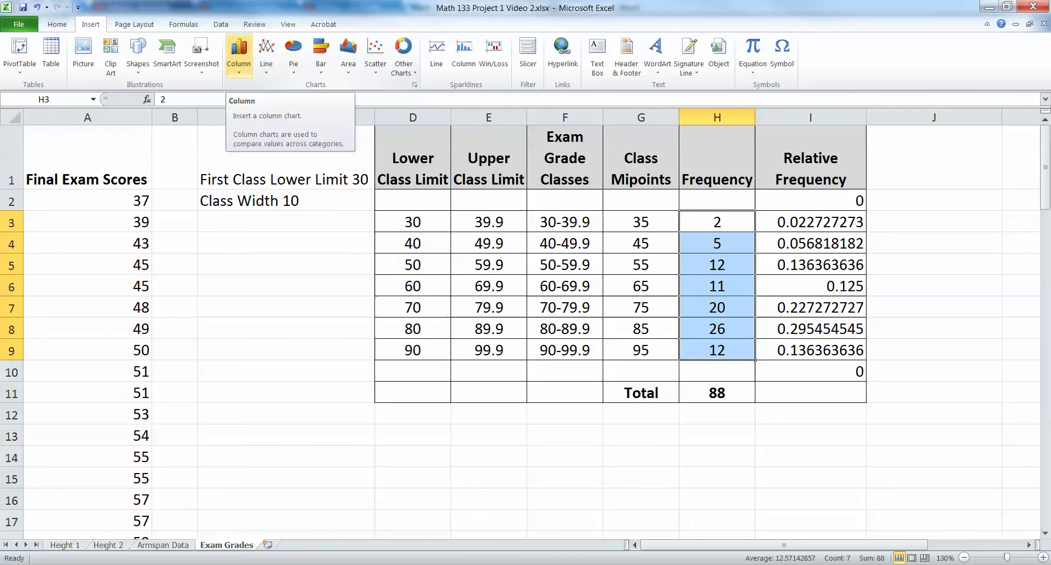
{"action": "left_click", "coordinate": [238, 55]}
{"action": "left_click", "coordinate": [244, 109]}
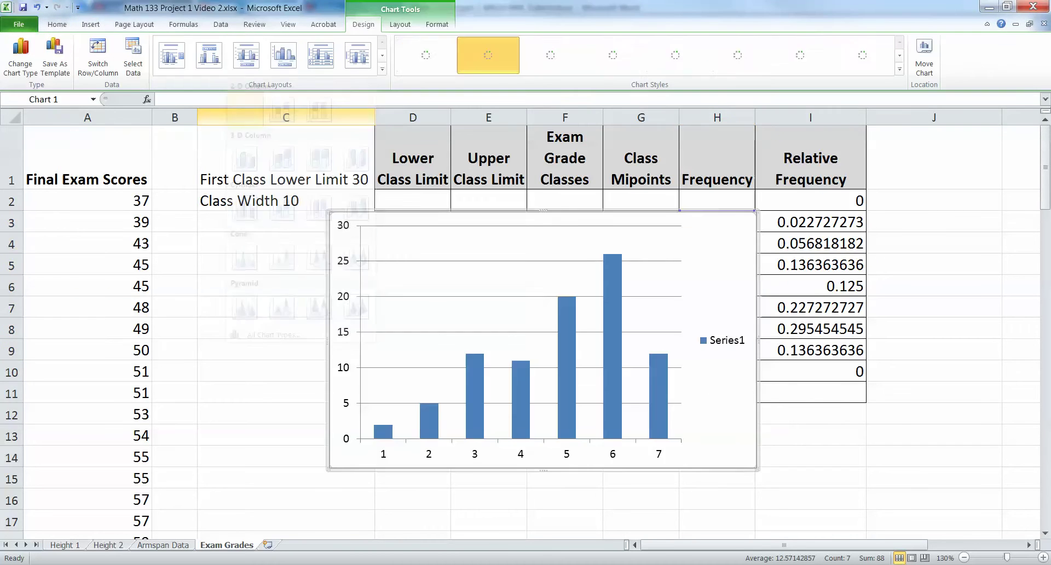
Move the chart off the frequency columns and delete its Series1 legend
{"action": "left_click_drag", "start_coordinate": [717, 263], "coordinate": [628, 322]}
{"action": "left_click_drag", "start_coordinate": [632, 379], "coordinate": [584, 265]}
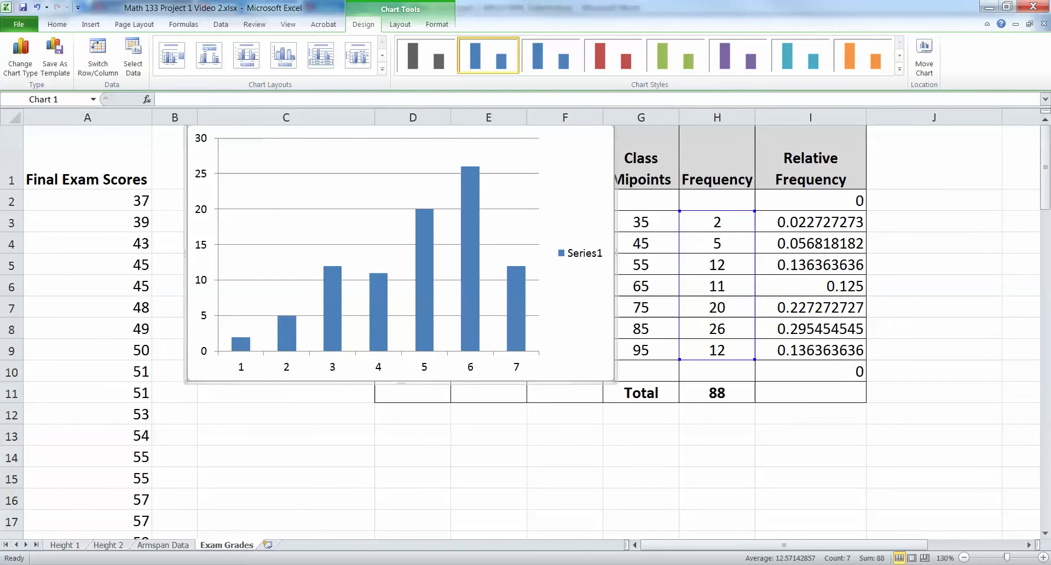
{"action": "left_click", "coordinate": [584, 254]}
{"action": "key", "text": "Delete"}
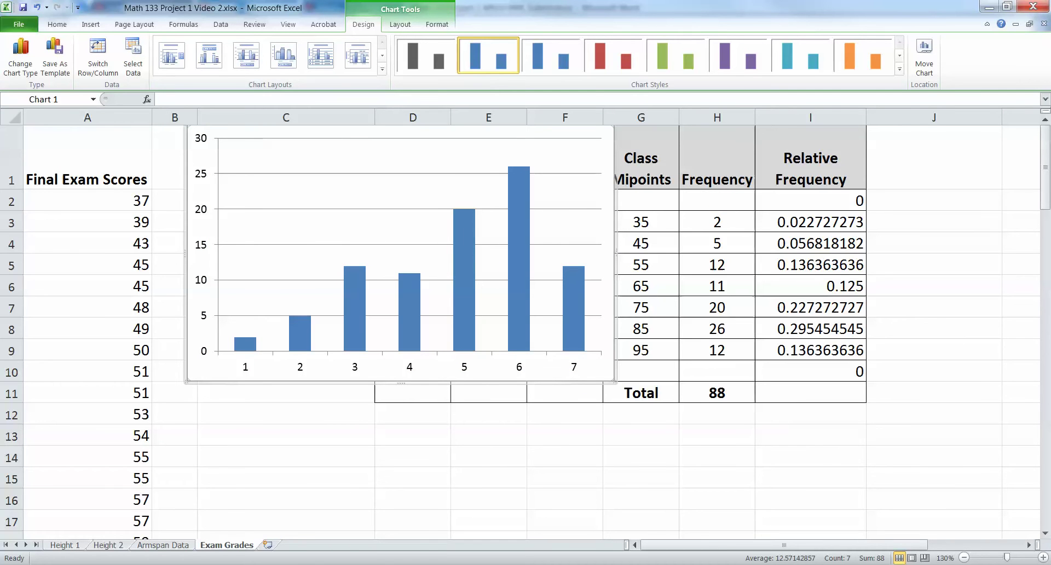
{"action": "left_click", "coordinate": [517, 370]}
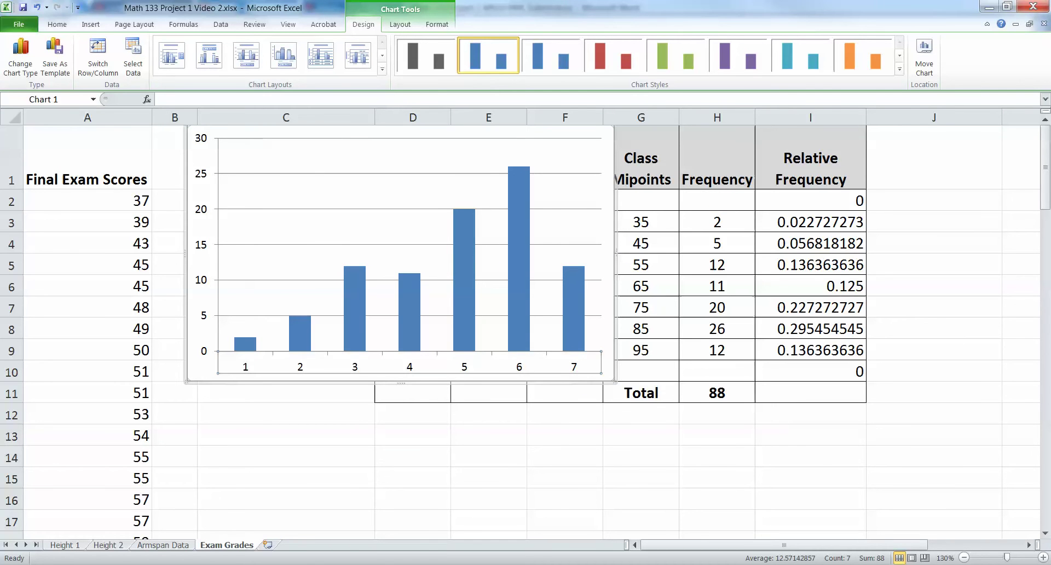
{"action": "right_click", "coordinate": [519, 359]}
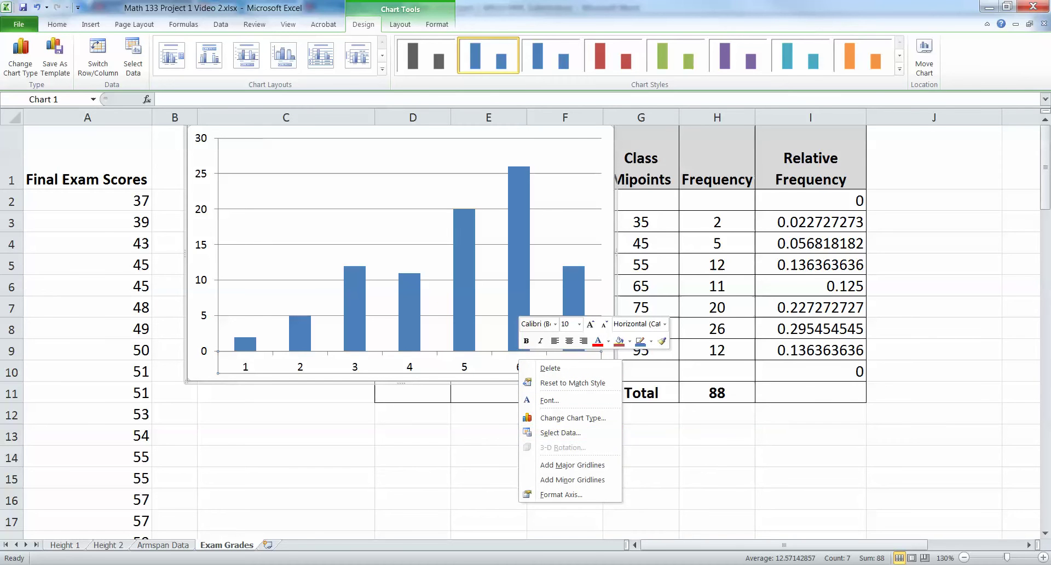
{"action": "key", "text": "Escape"}
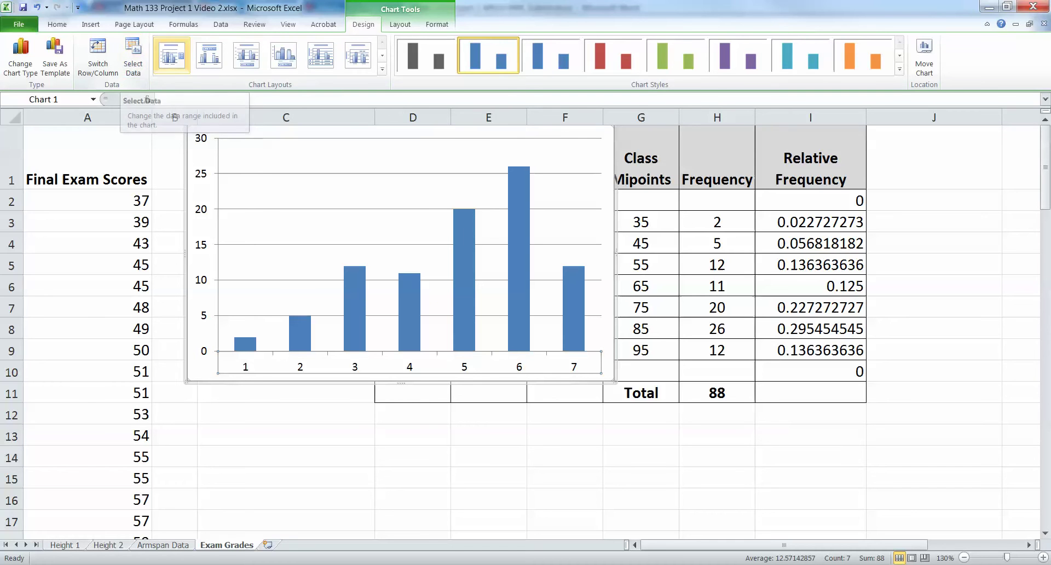
{"action": "left_click", "coordinate": [134, 54]}
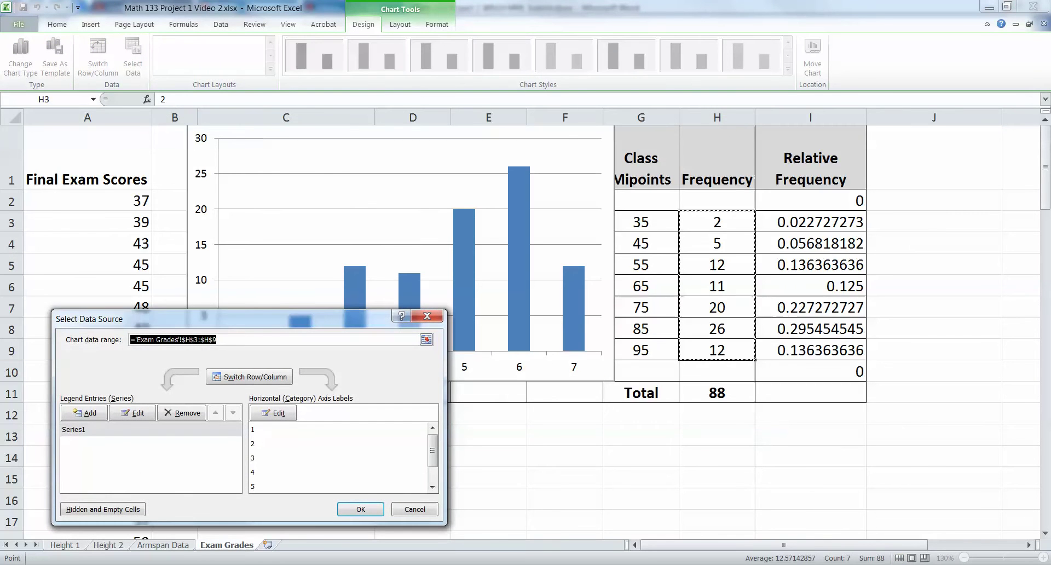
{"action": "left_click", "coordinate": [273, 413]}
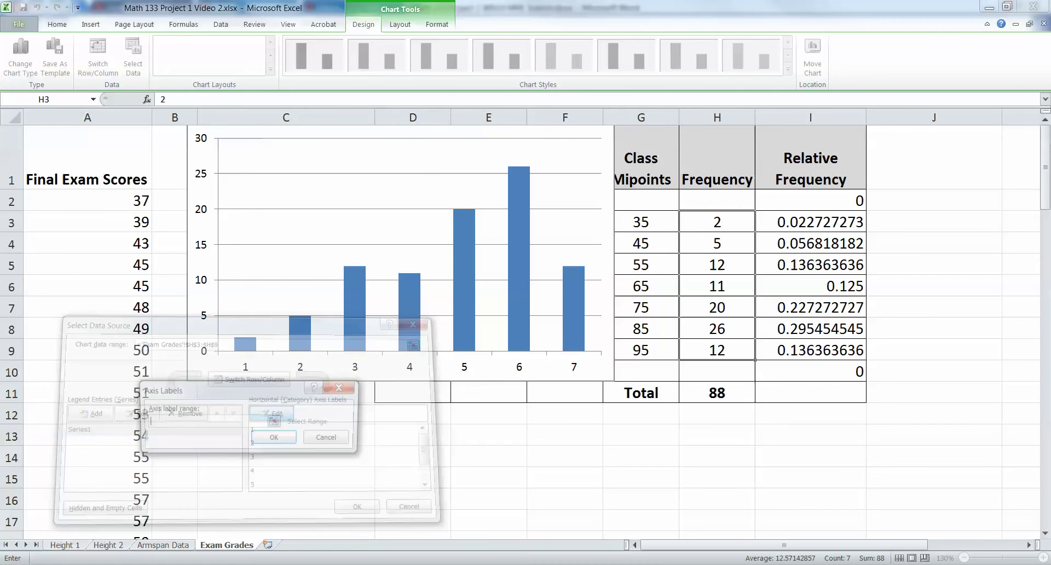
{"action": "key", "text": "Escape"}
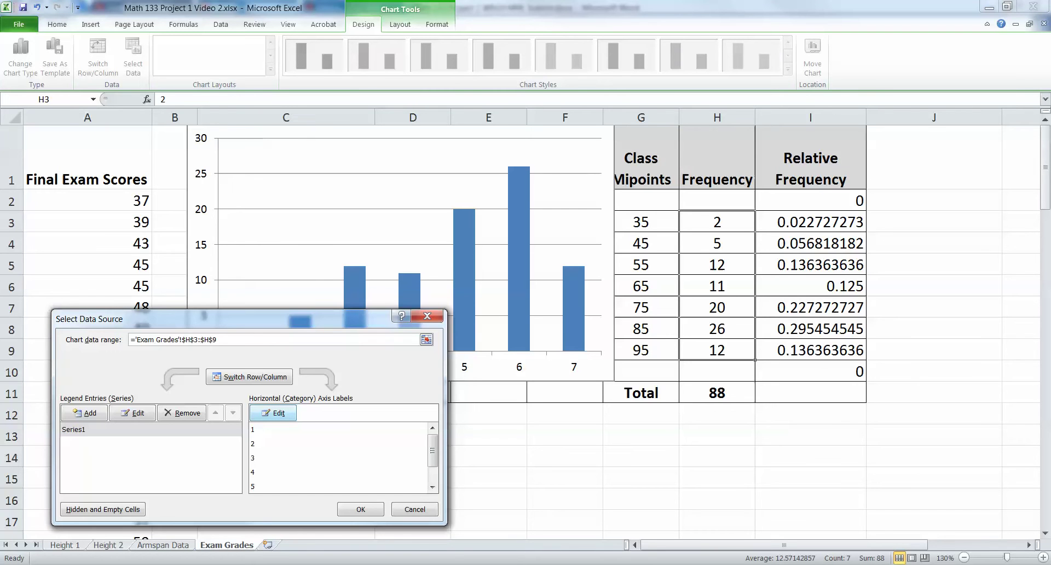
{"action": "left_click", "coordinate": [273, 414]}
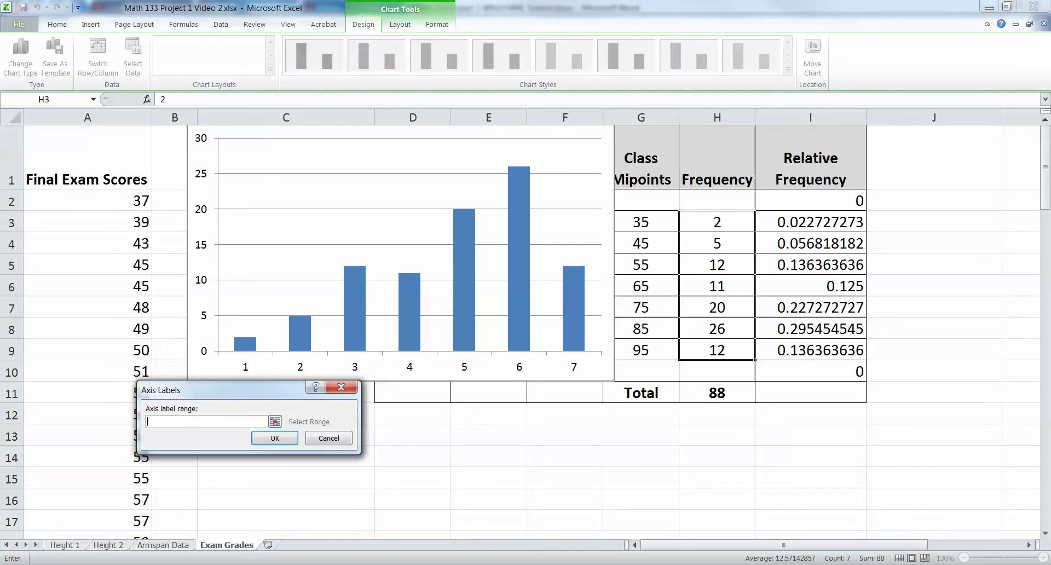
{"action": "left_click", "coordinate": [329, 439]}
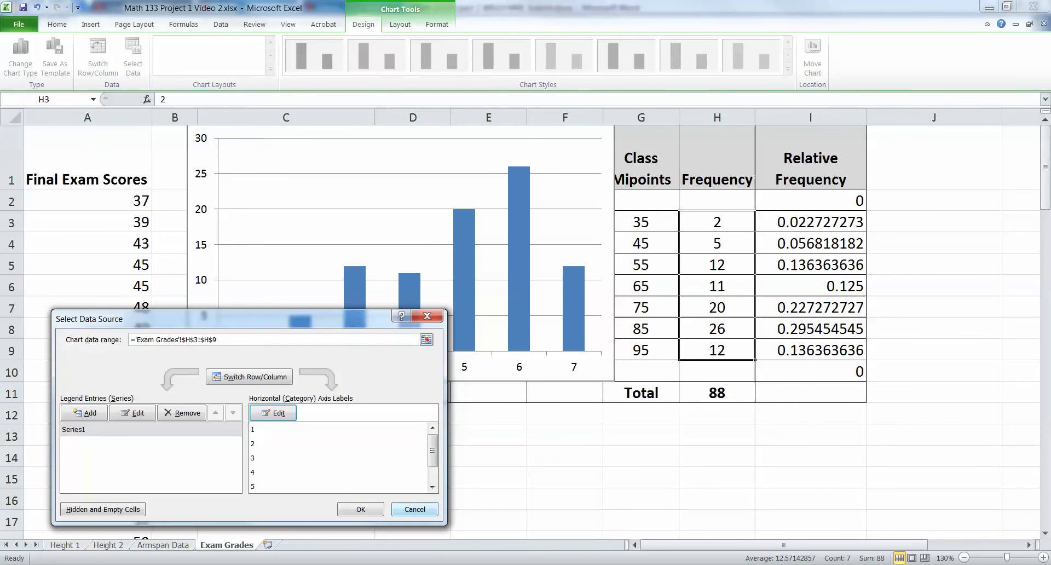
{"action": "left_click", "coordinate": [415, 509]}
Shrink the chart and place it over columns A to C, leaving the Exam Grade Classes column uncovered
{"action": "left_click_drag", "start_coordinate": [416, 131], "coordinate": [281, 229]}
{"action": "left_click", "coordinate": [810, 435]}
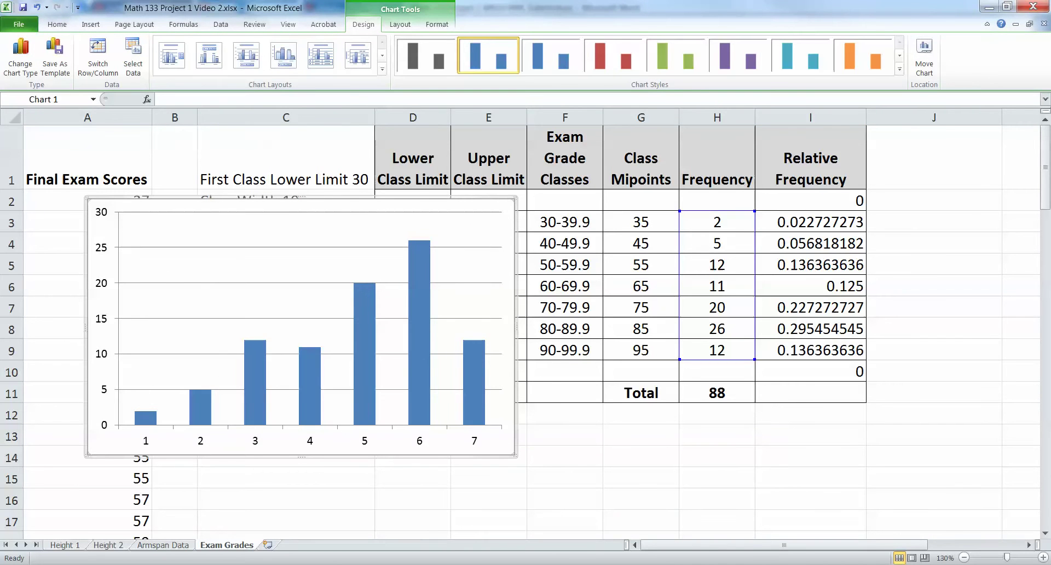
{"action": "left_click_drag", "start_coordinate": [515, 198], "coordinate": [305, 229]}
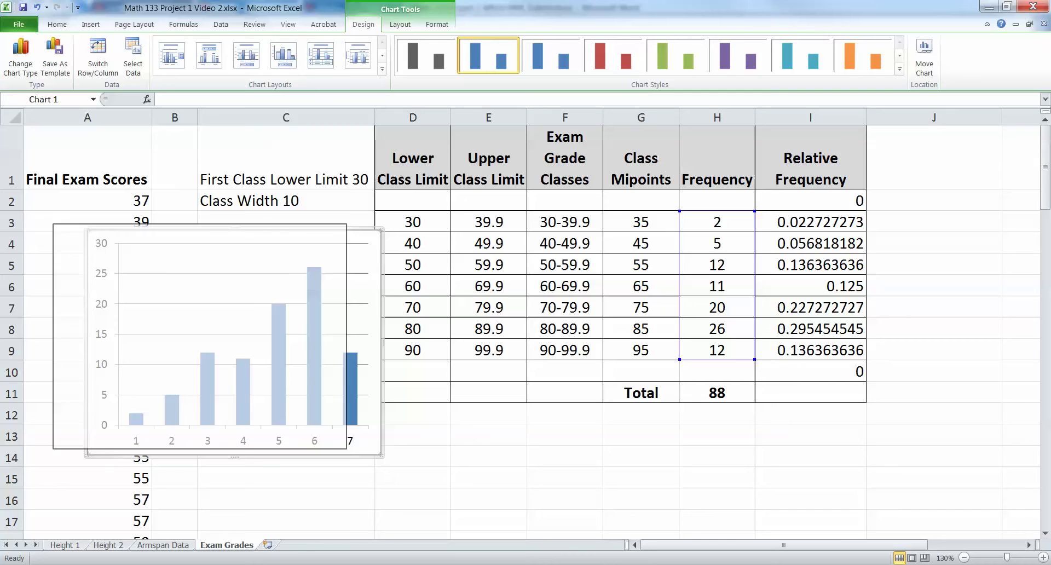
{"action": "left_click_drag", "start_coordinate": [200, 332], "coordinate": [216, 283]}
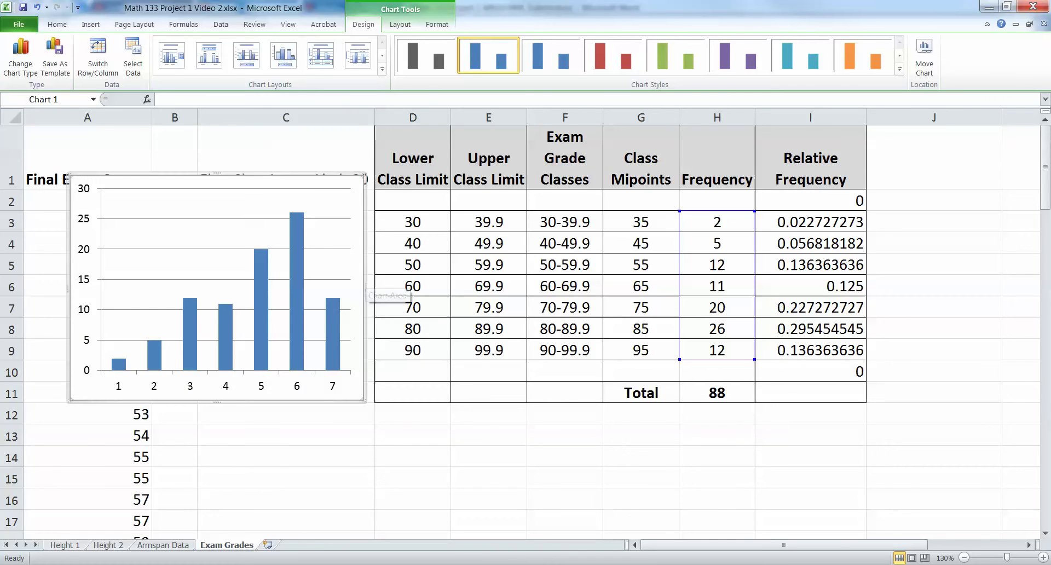
{"action": "left_click_drag", "start_coordinate": [366, 287], "coordinate": [385, 288]}
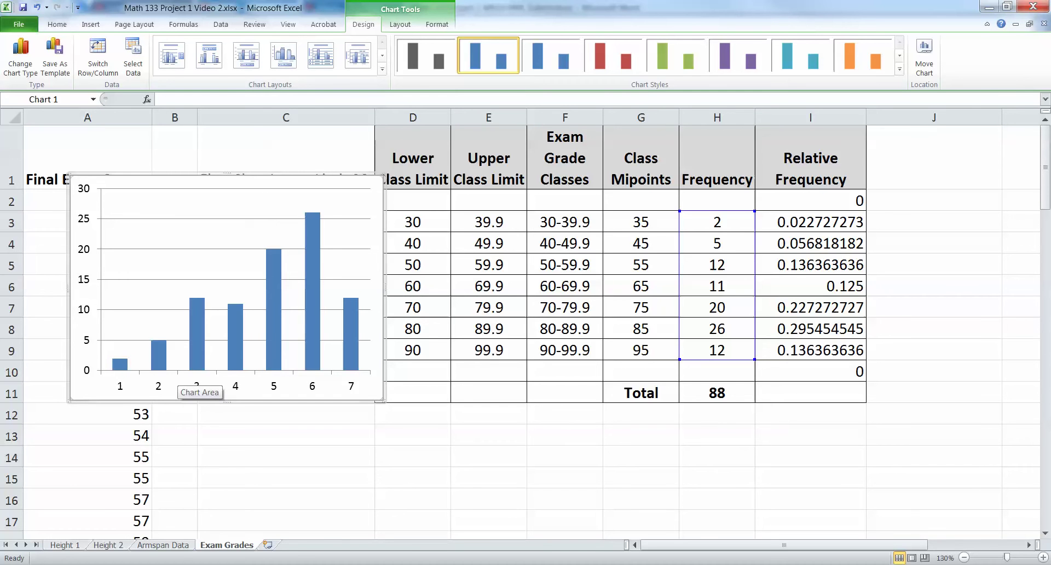
Set the chart's horizontal axis labels to the exam grade classes in F3:F9 and apply the data source change
{"action": "left_click", "coordinate": [189, 384]}
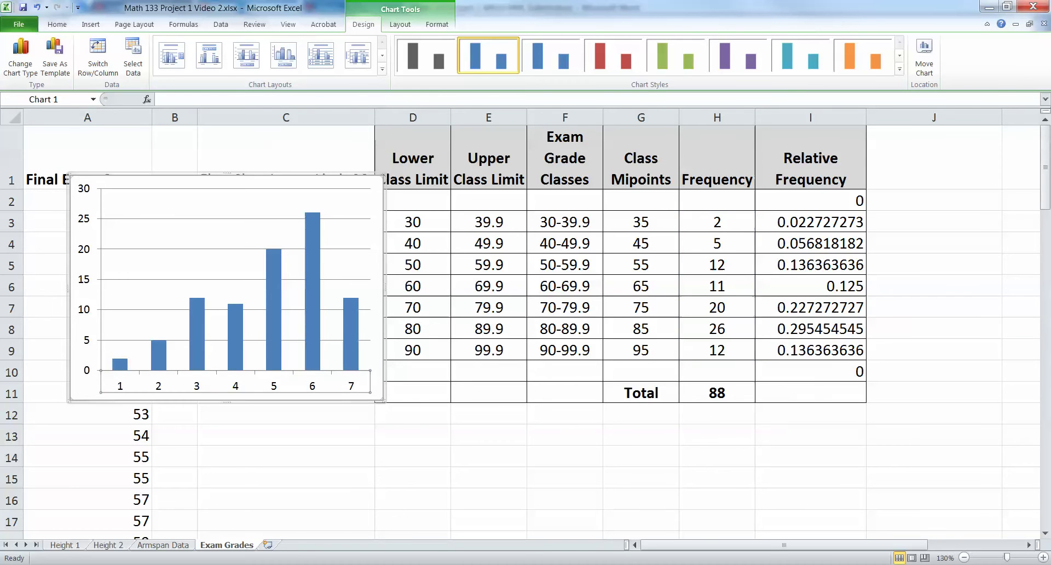
{"action": "left_click", "coordinate": [133, 55]}
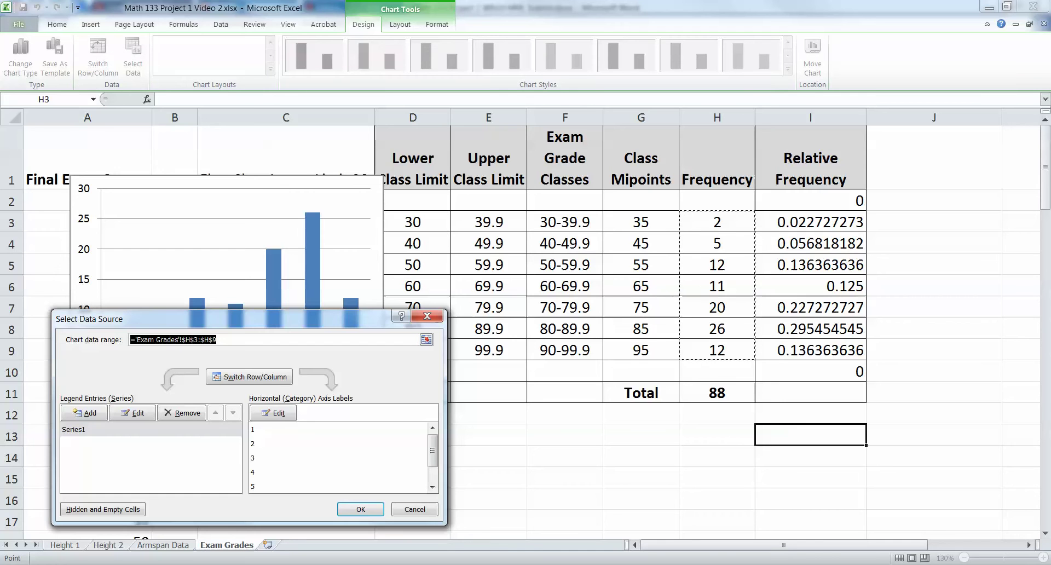
{"action": "left_click_drag", "start_coordinate": [246, 318], "coordinate": [270, 275]}
{"action": "left_click", "coordinate": [297, 370]}
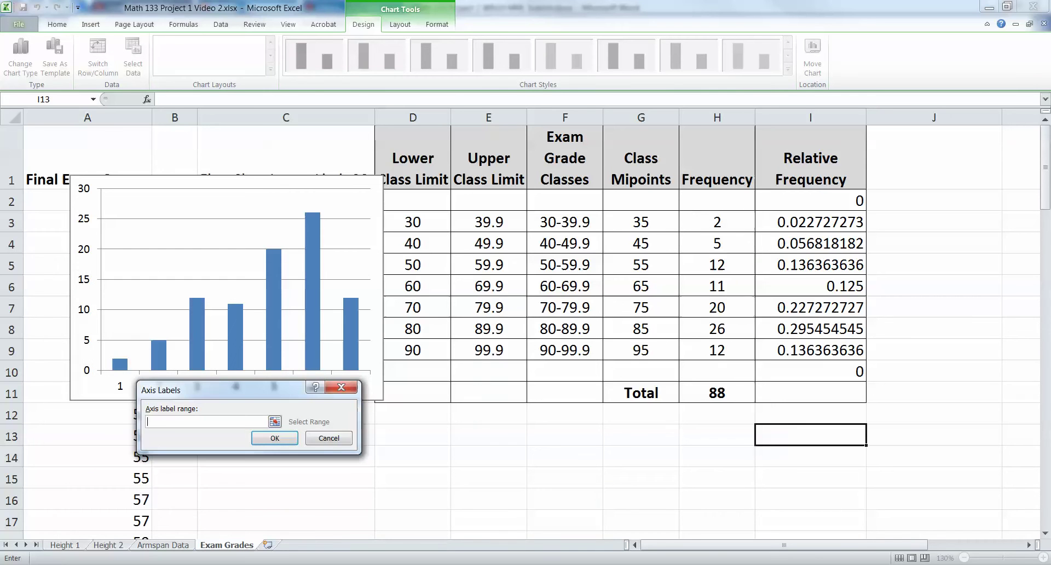
{"action": "left_click_drag", "start_coordinate": [563, 222], "coordinate": [601, 359]}
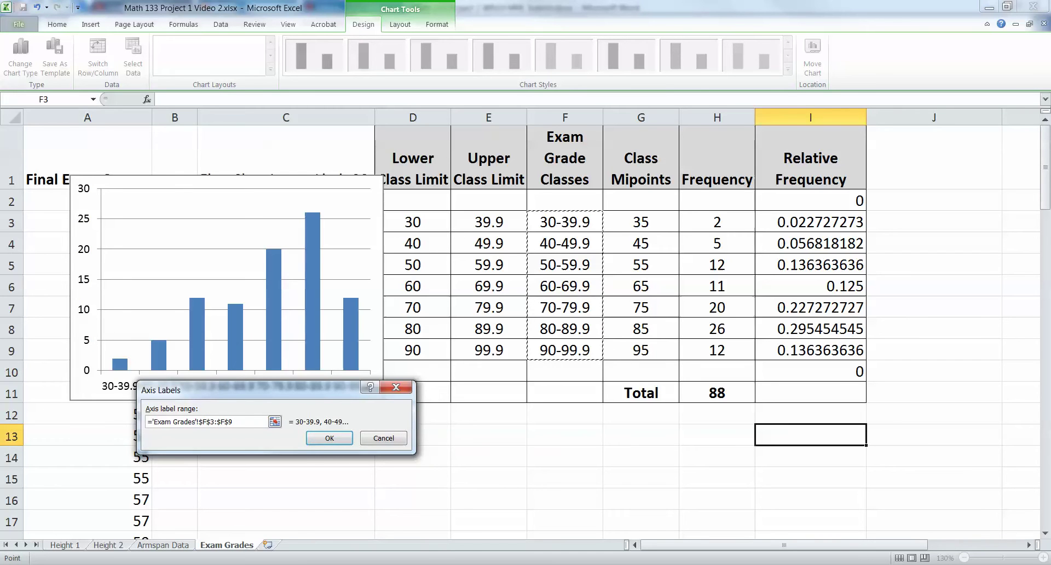
{"action": "left_click_drag", "start_coordinate": [657, 220], "coordinate": [676, 355]}
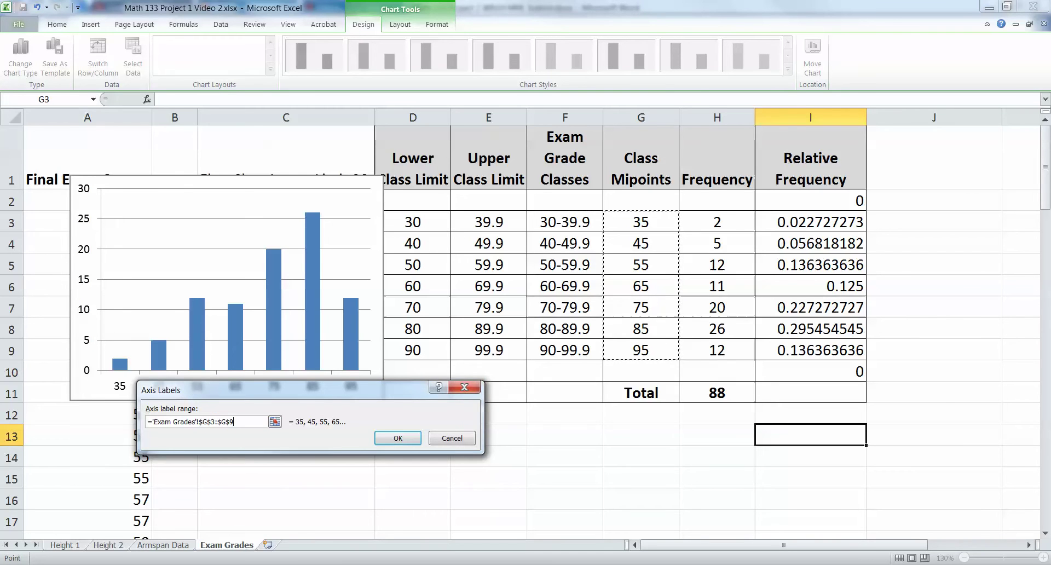
{"action": "left_click_drag", "start_coordinate": [594, 220], "coordinate": [597, 351]}
{"action": "key", "text": "Return"}
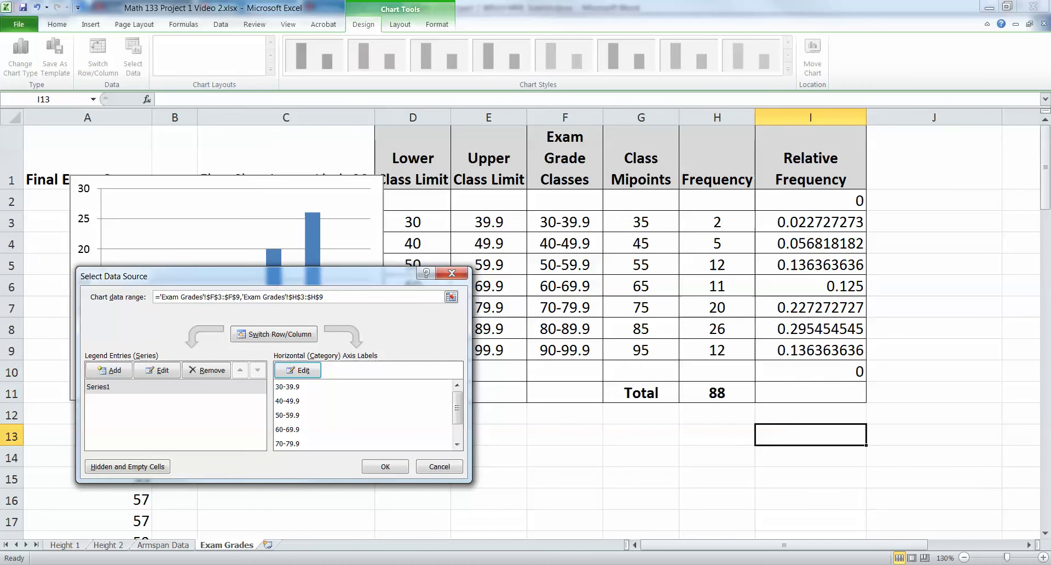
{"action": "left_click", "coordinate": [297, 370]}
{"action": "left_click_drag", "start_coordinate": [565, 223], "coordinate": [600, 355]}
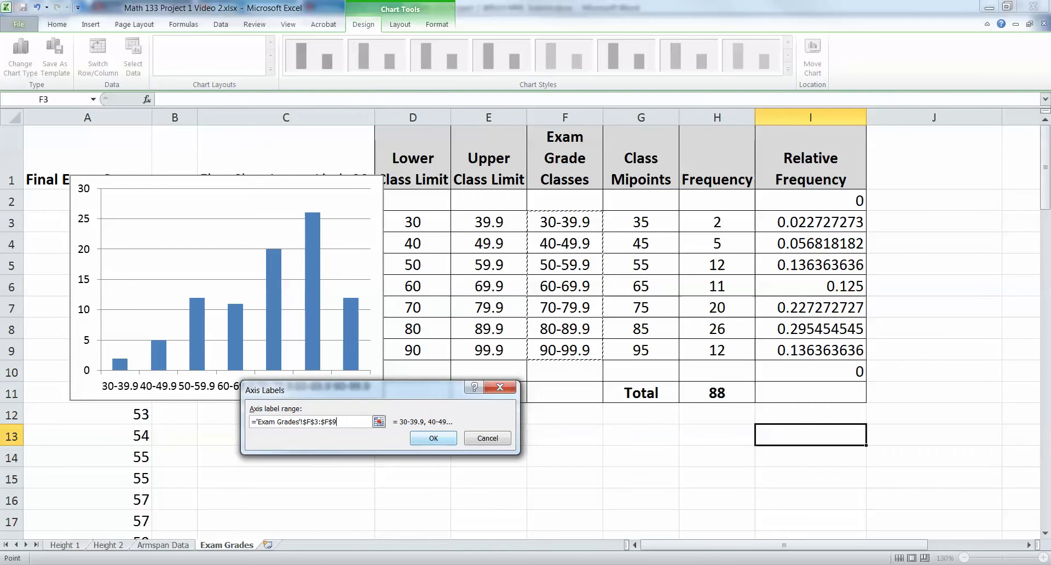
{"action": "key", "text": "Return"}
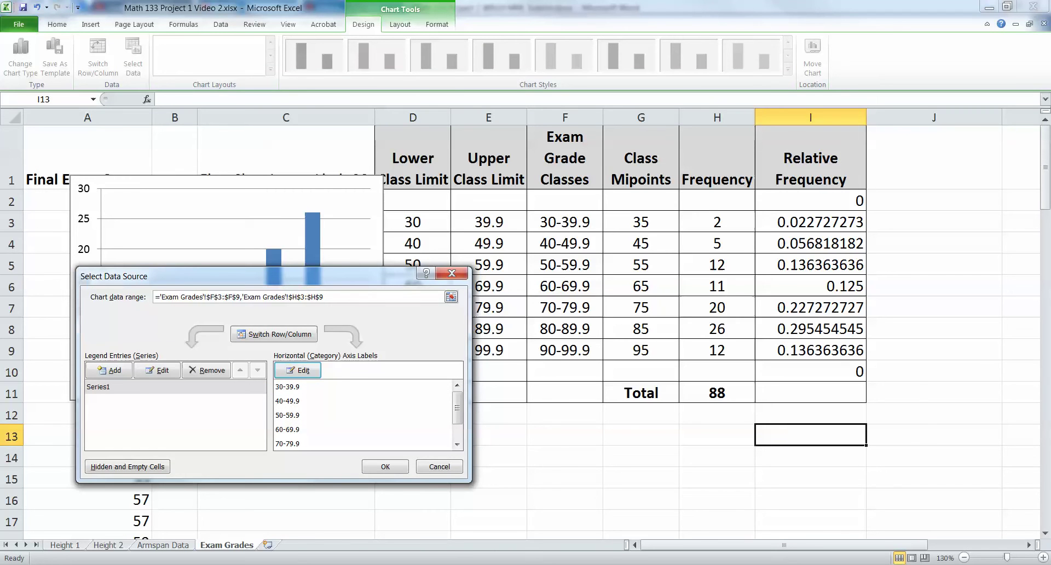
{"action": "left_click", "coordinate": [385, 467]}
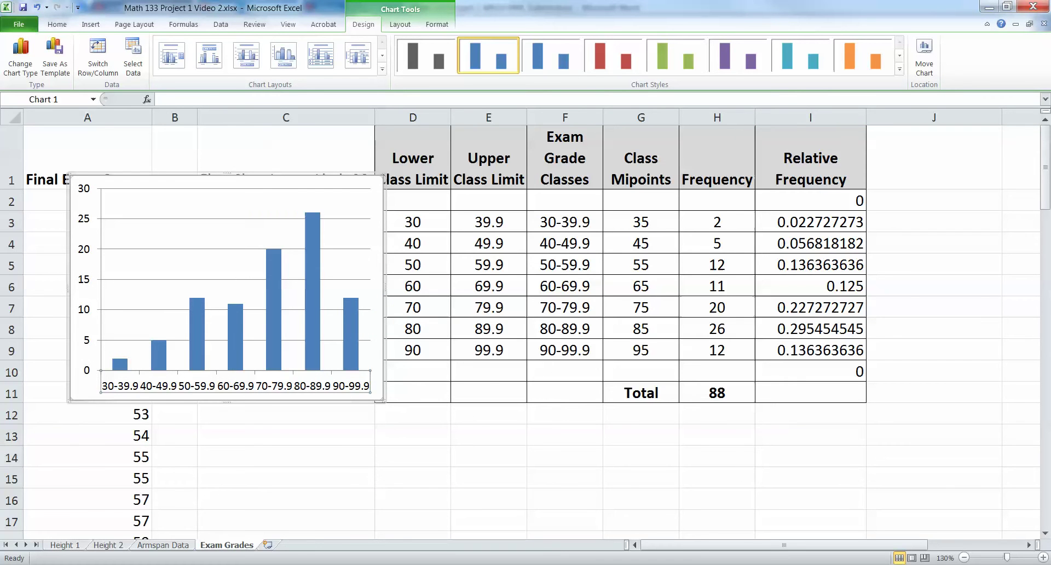
Widen the chart so its class labels are spaced apart, and shift it slightly up and to the left
{"action": "left_click_drag", "start_coordinate": [385, 402], "coordinate": [498, 406]}
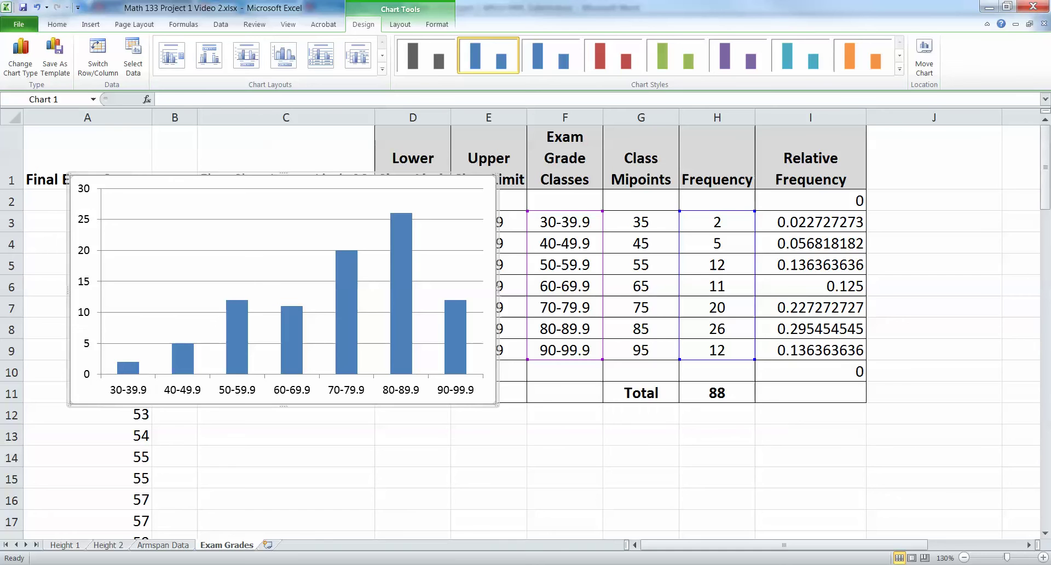
{"action": "left_click_drag", "start_coordinate": [489, 285], "coordinate": [482, 281]}
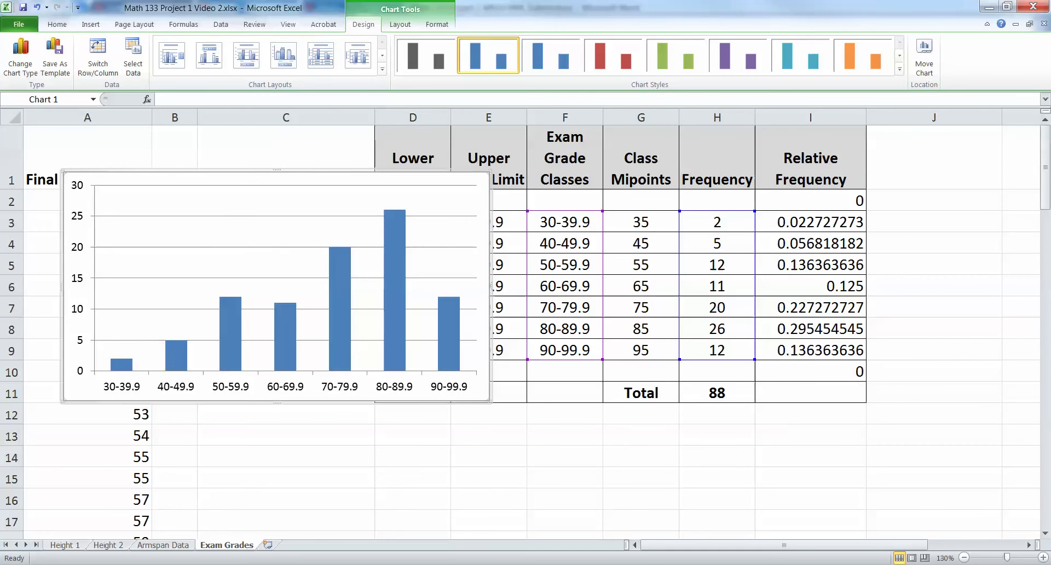
Apply the red chart style with a light red shaded plot area to the exam grades chart
{"action": "left_click", "coordinate": [339, 310]}
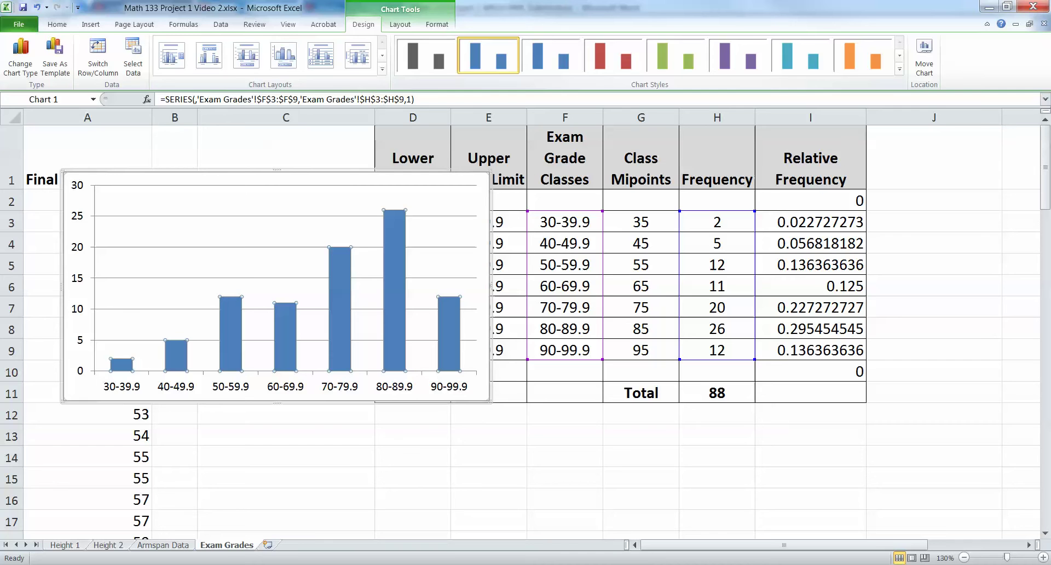
{"action": "left_click", "coordinate": [400, 24]}
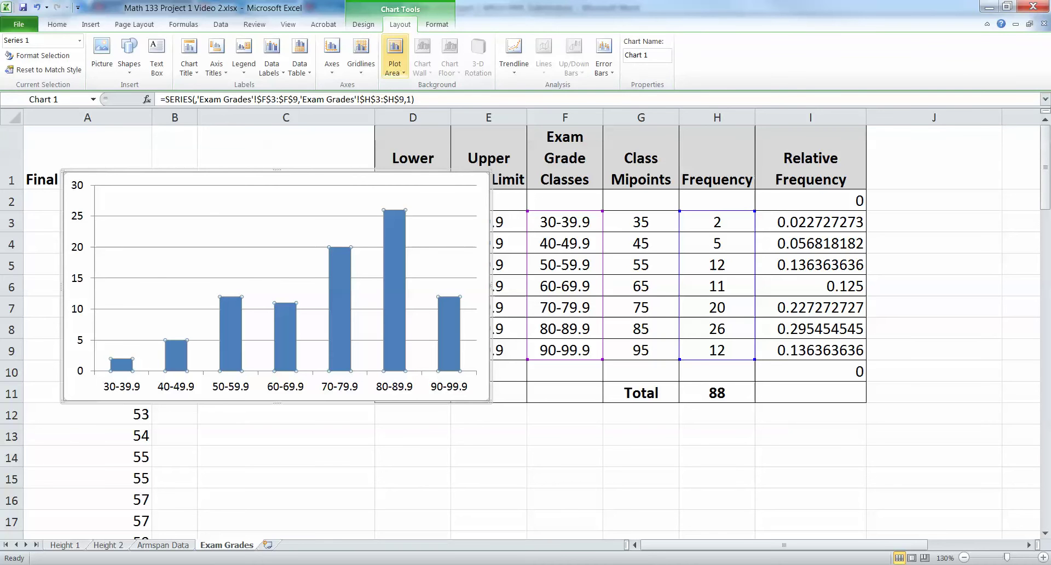
{"action": "scroll", "coordinate": [394, 55], "scroll_direction": "up", "scroll_amount": 1}
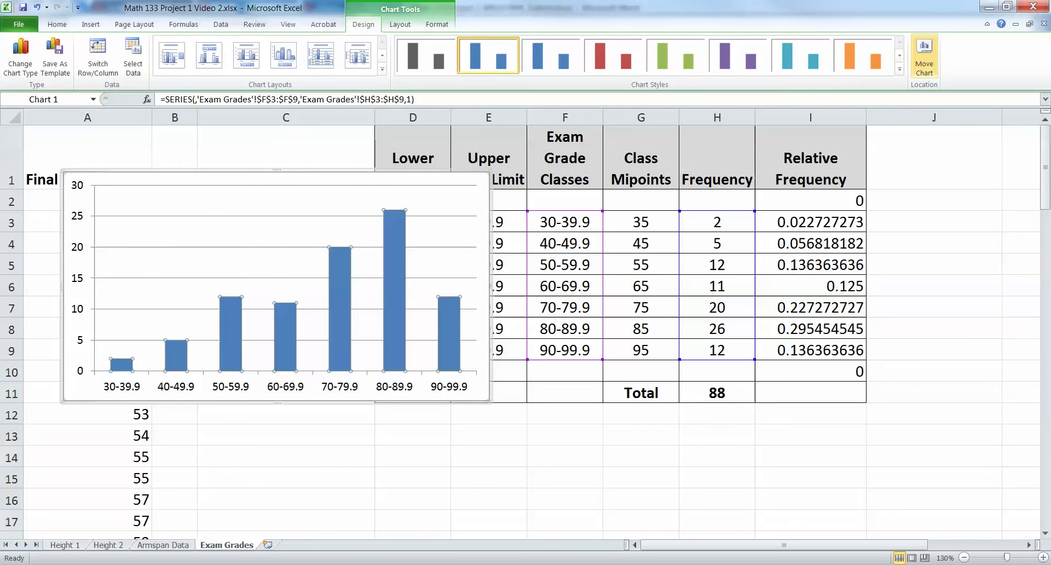
{"action": "left_click", "coordinate": [898, 70]}
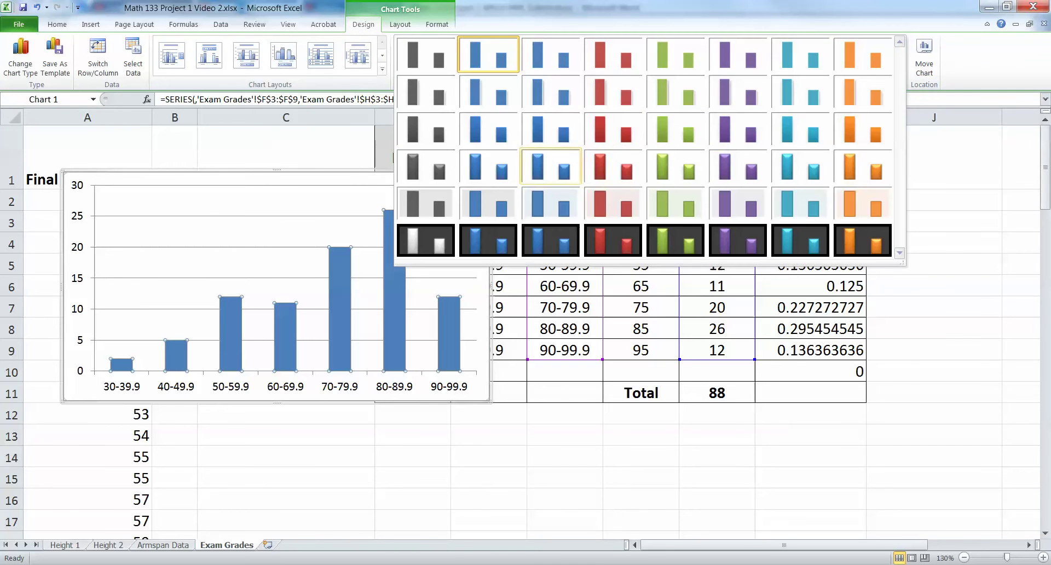
{"action": "left_click", "coordinate": [613, 202]}
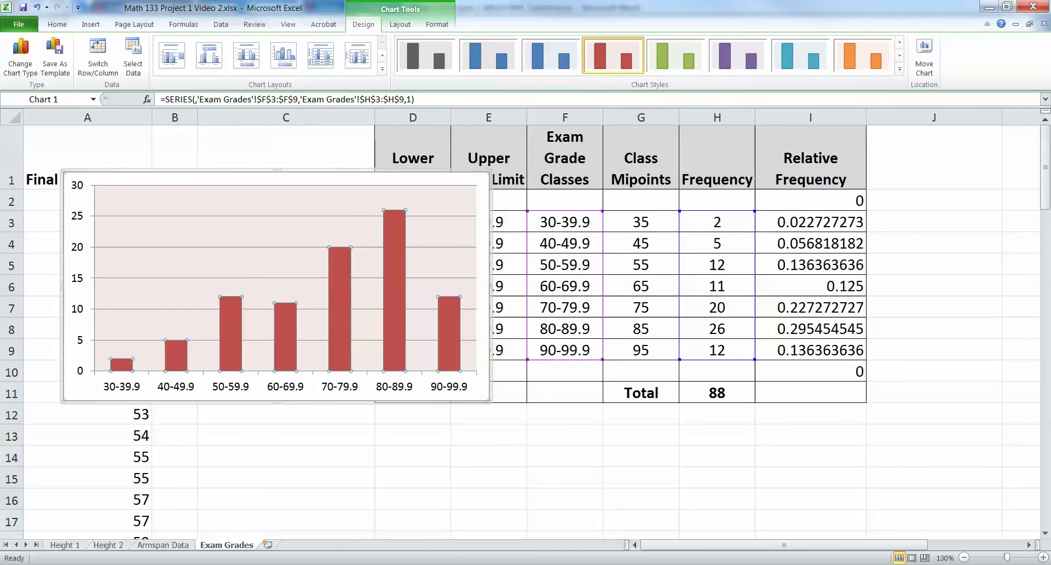
{"action": "left_click", "coordinate": [899, 70]}
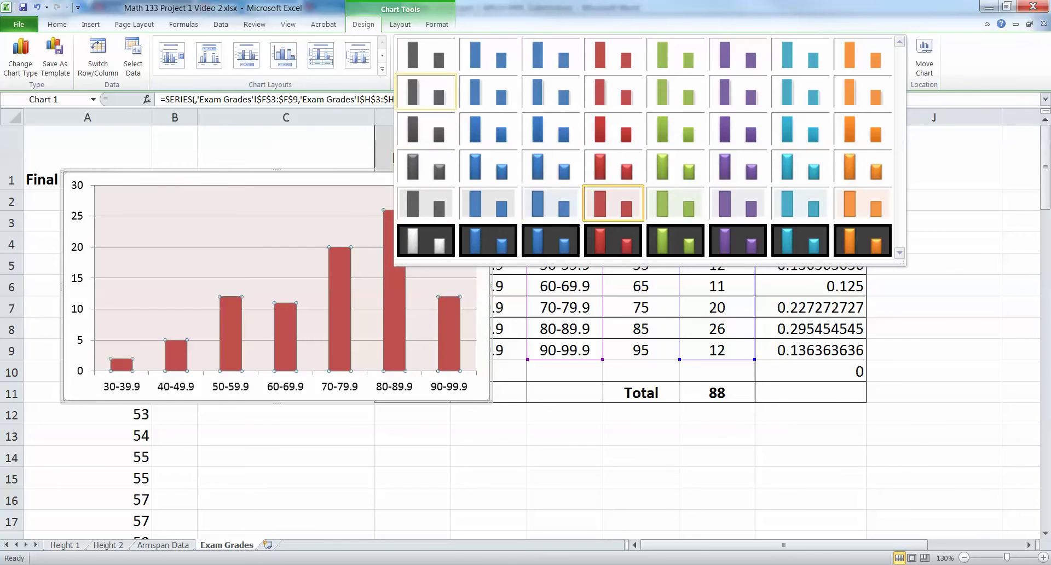
{"action": "key", "text": "Escape"}
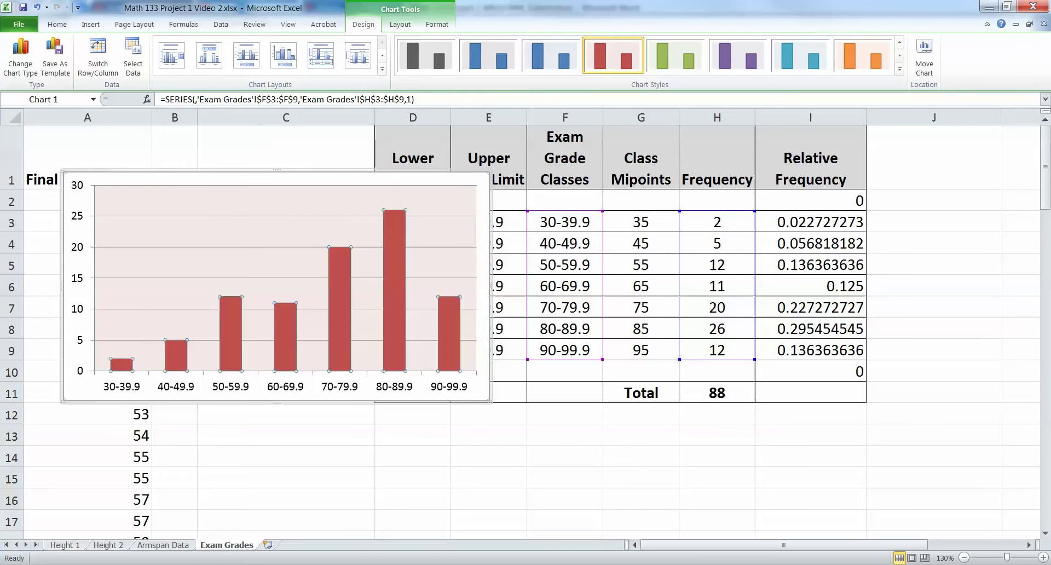
Try a solid fill and several pattern fills on the chart's bars and restore the automatic fill
{"action": "right_click", "coordinate": [343, 338]}
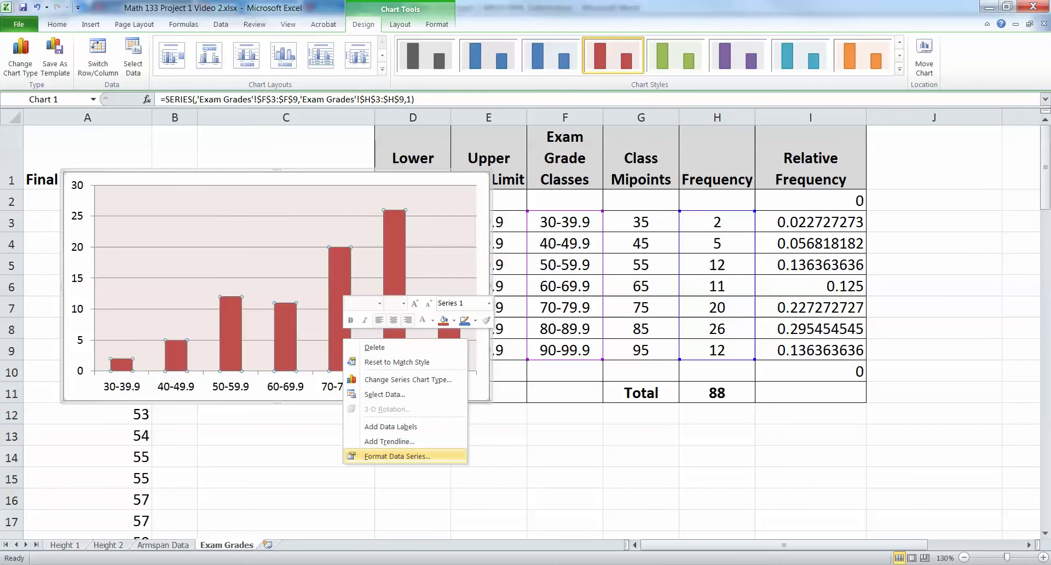
{"action": "left_click", "coordinate": [395, 456]}
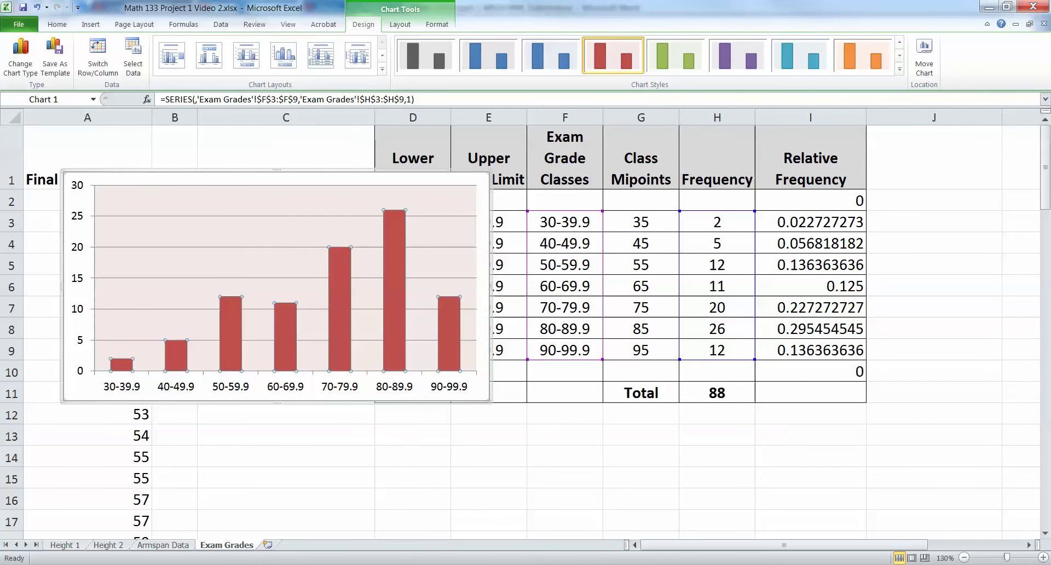
{"action": "left_click", "coordinate": [395, 162]}
{"action": "left_click", "coordinate": [394, 144]}
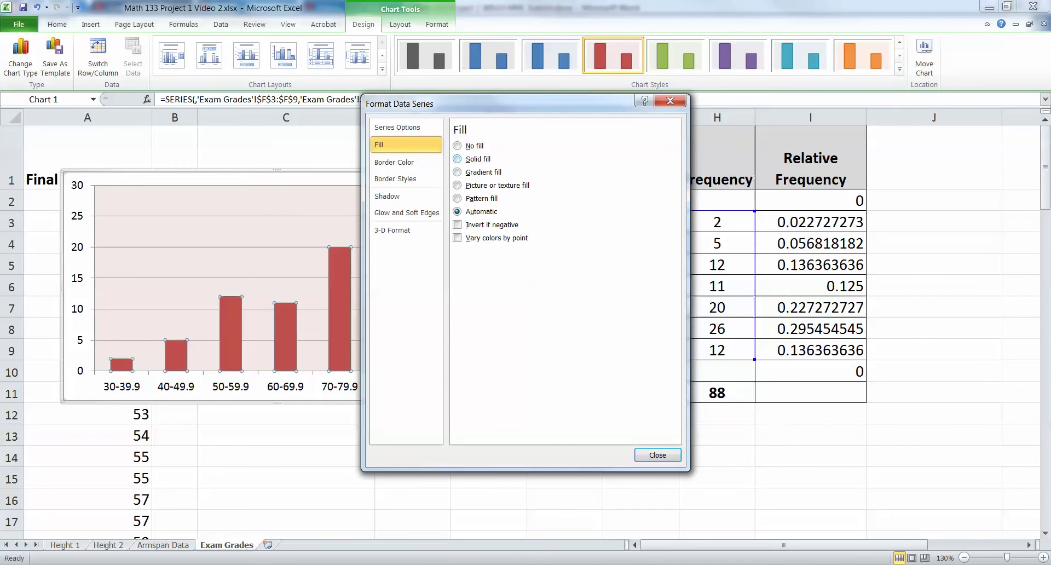
{"action": "left_click", "coordinate": [458, 158]}
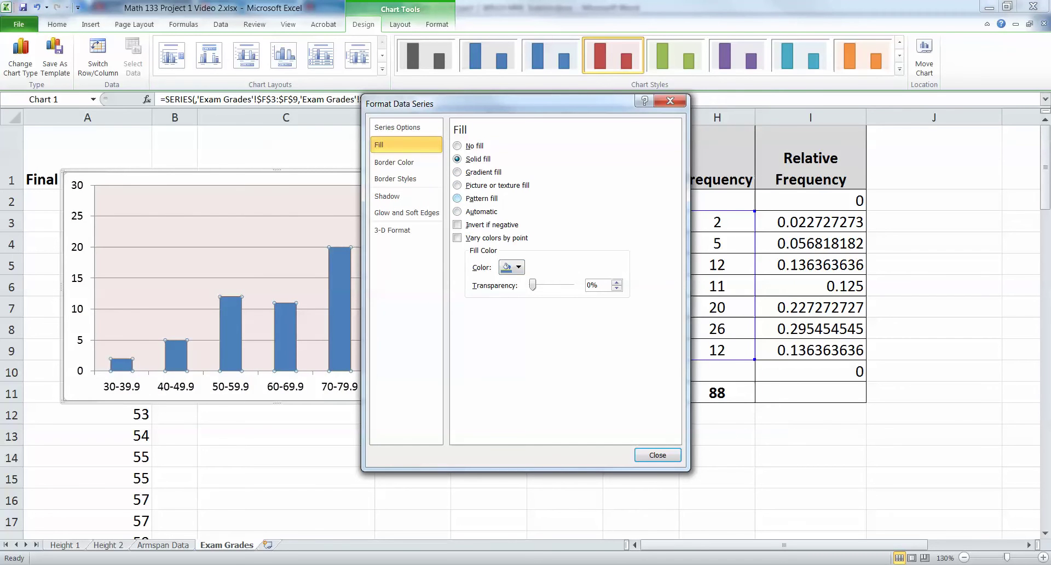
{"action": "left_click", "coordinate": [457, 198]}
{"action": "left_click", "coordinate": [458, 212]}
{"action": "left_click", "coordinate": [458, 199]}
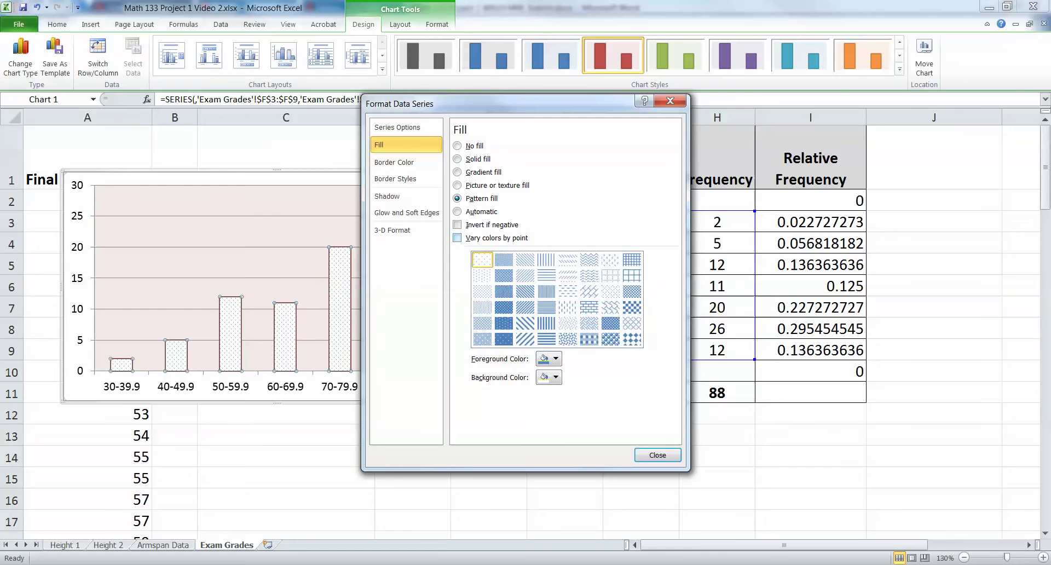
{"action": "left_click", "coordinate": [546, 275]}
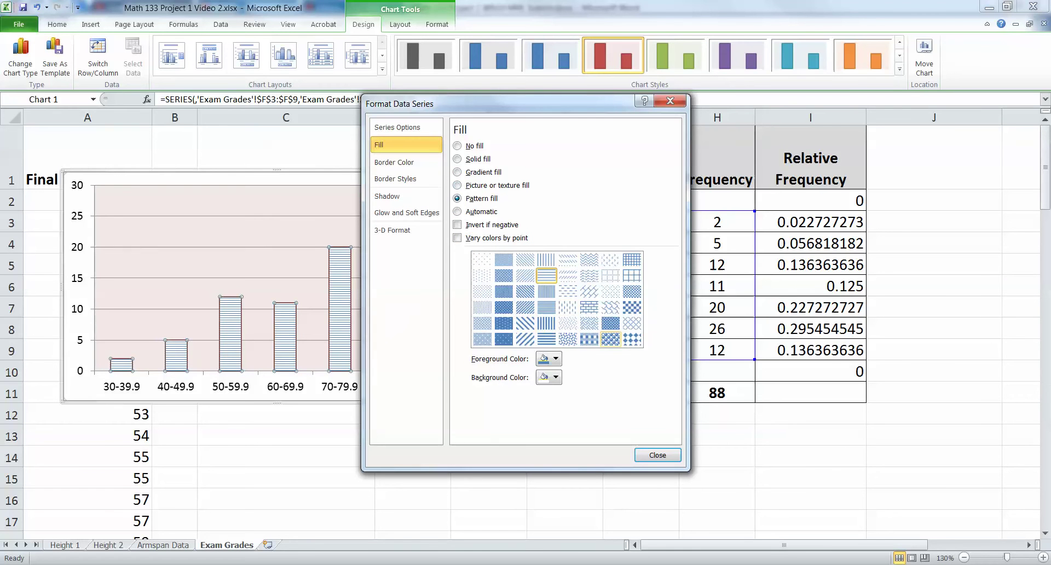
{"action": "left_click", "coordinate": [611, 339]}
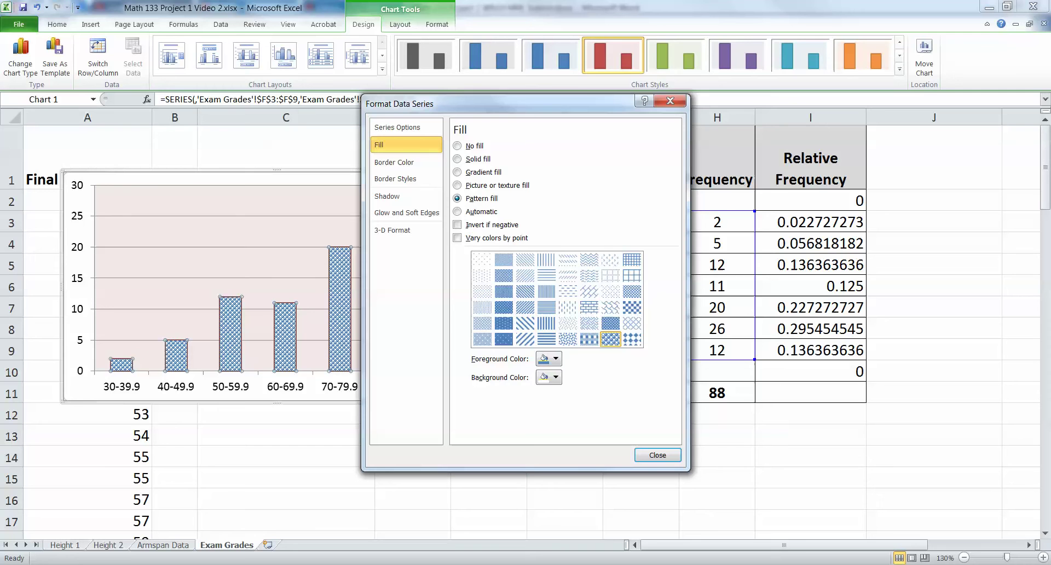
{"action": "left_click", "coordinate": [474, 211]}
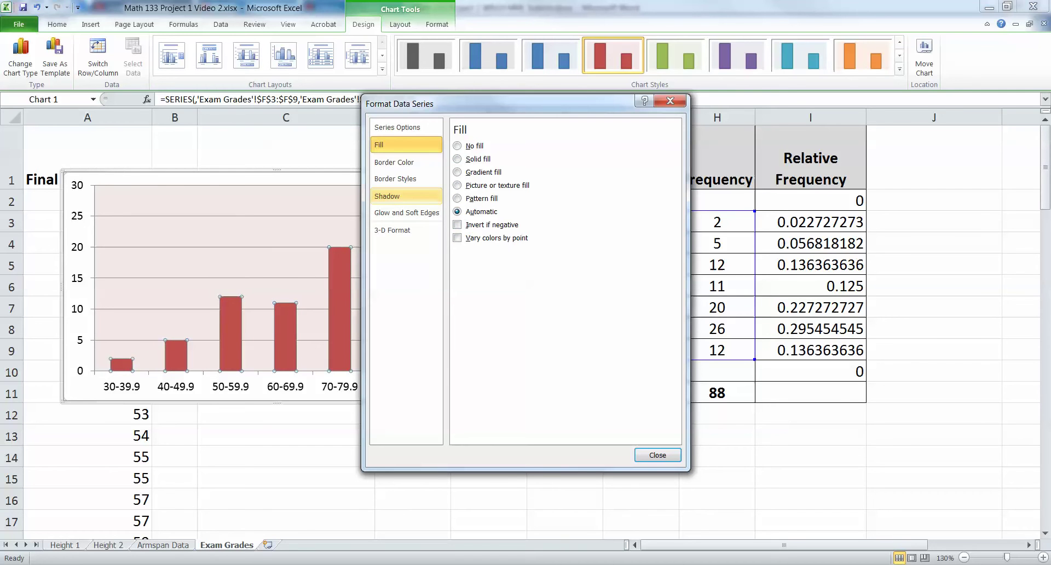
Set the gap width of the frequency bars to 0% so adjacent bars touch
{"action": "left_click", "coordinate": [387, 196]}
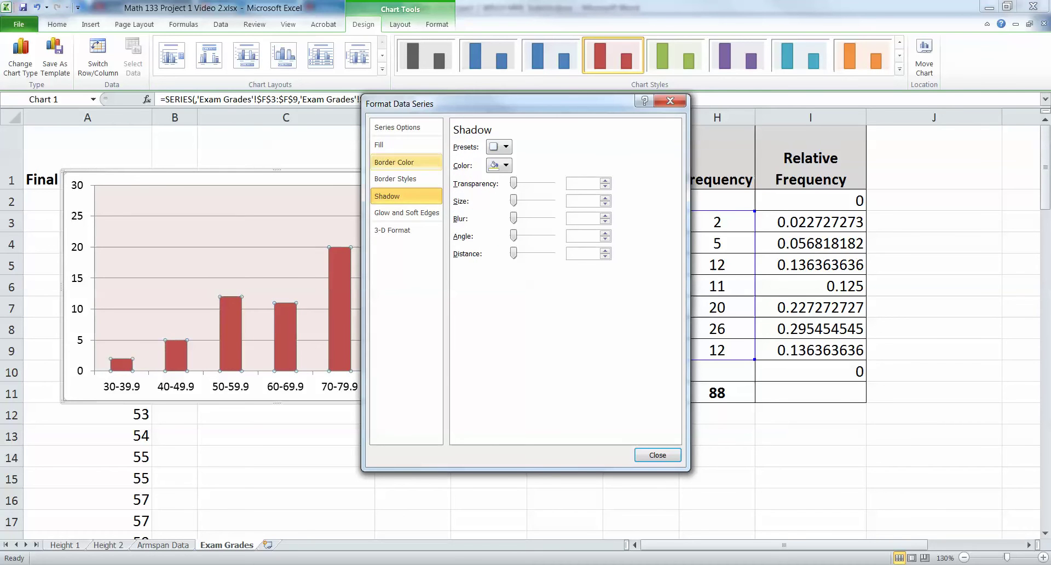
{"action": "left_click", "coordinate": [398, 128]}
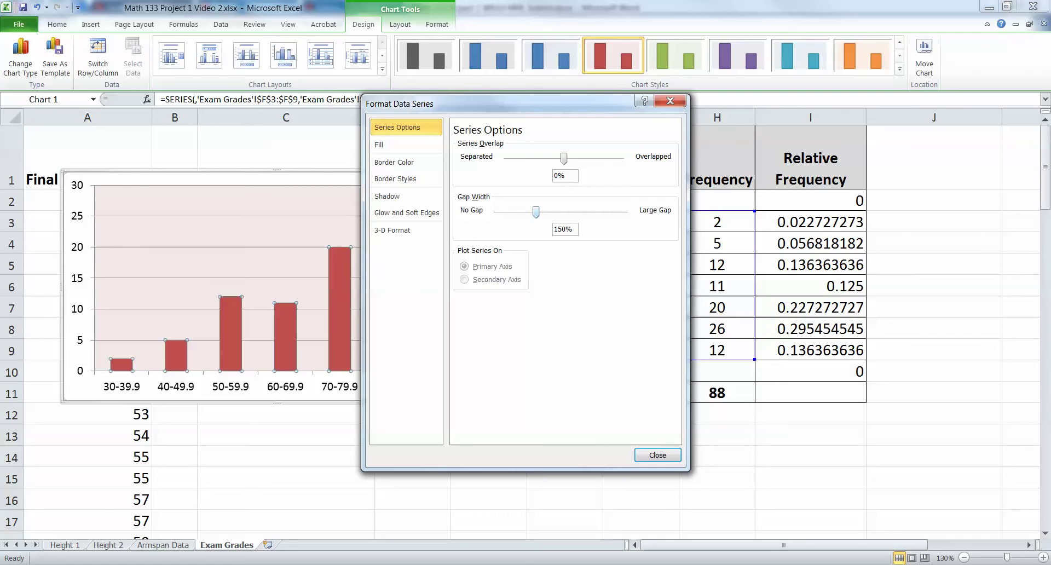
{"action": "left_click_drag", "start_coordinate": [522, 212], "coordinate": [497, 211]}
Switch to the Chapter 2 notes in Word, compare the histogram examples with the pharmaceuticals bar graph, and return to Excel
{"action": "mouse_move", "coordinate": [248, 564]}
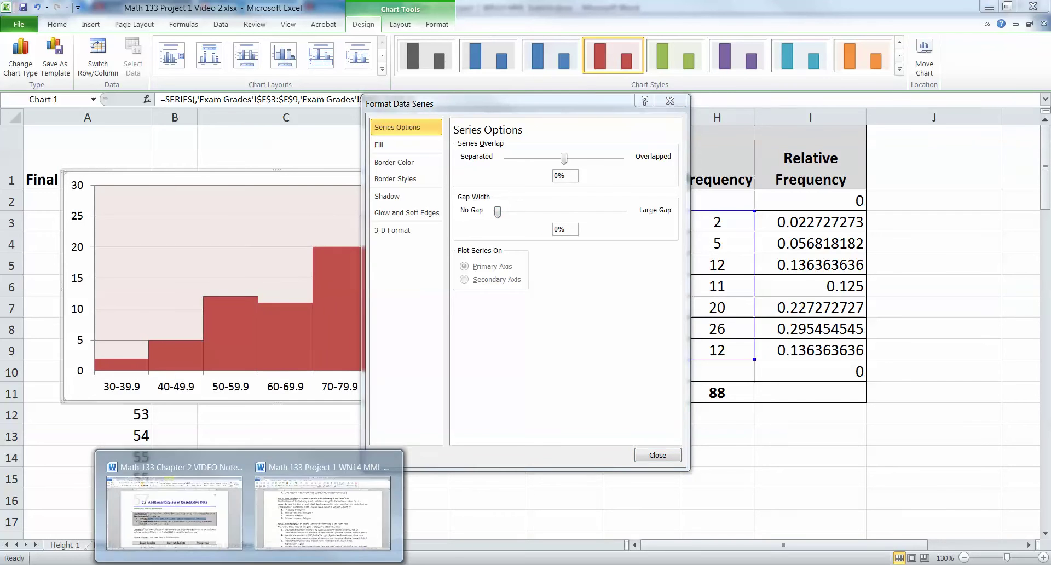
{"action": "left_click", "coordinate": [169, 512]}
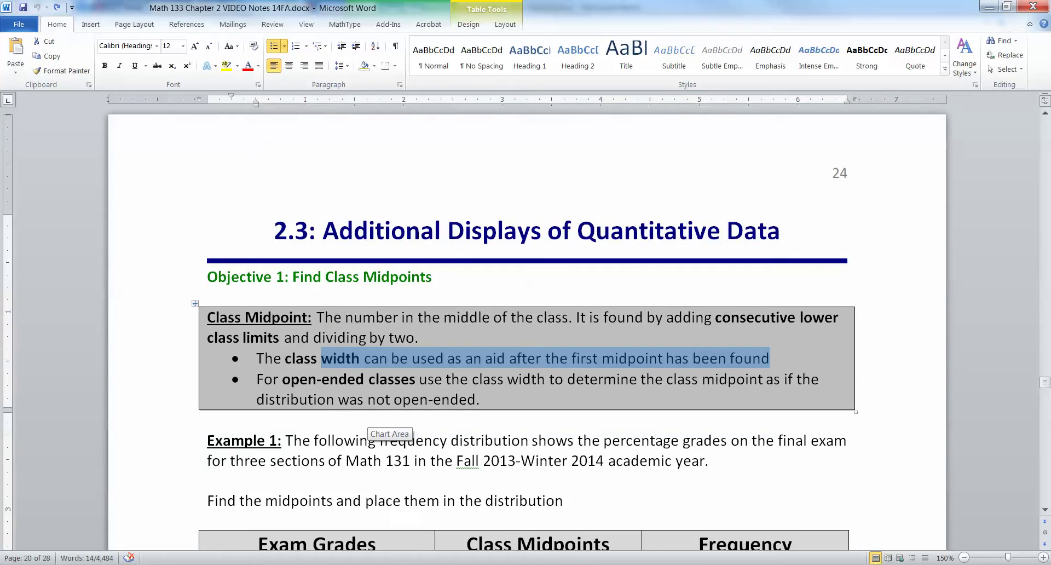
{"action": "scroll", "coordinate": [526, 329], "scroll_direction": "up", "scroll_amount": 15}
{"action": "scroll", "coordinate": [378, 424], "scroll_direction": "up", "scroll_amount": 18}
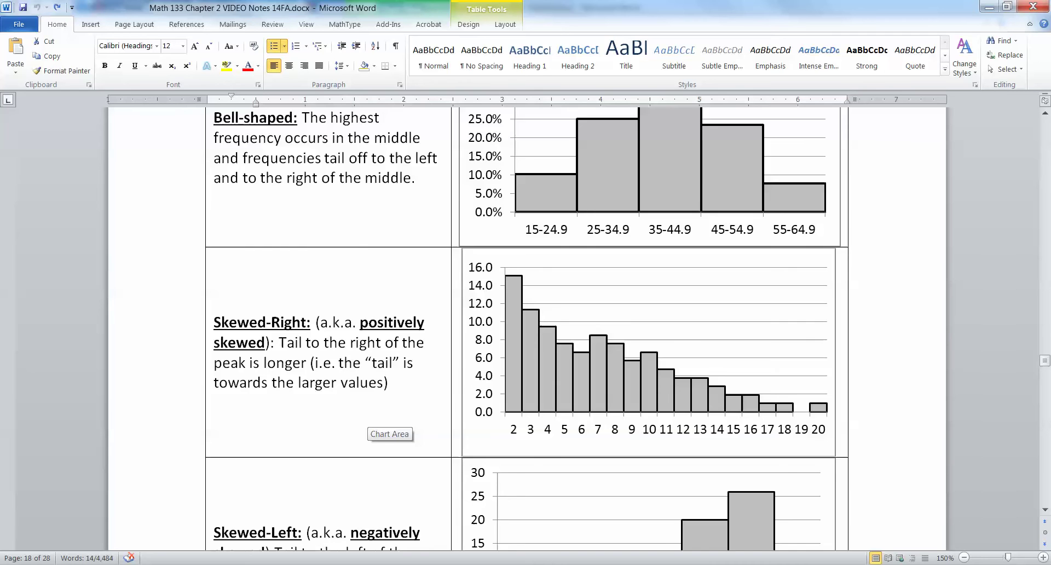
{"action": "scroll", "coordinate": [378, 424], "scroll_direction": "down", "scroll_amount": 5}
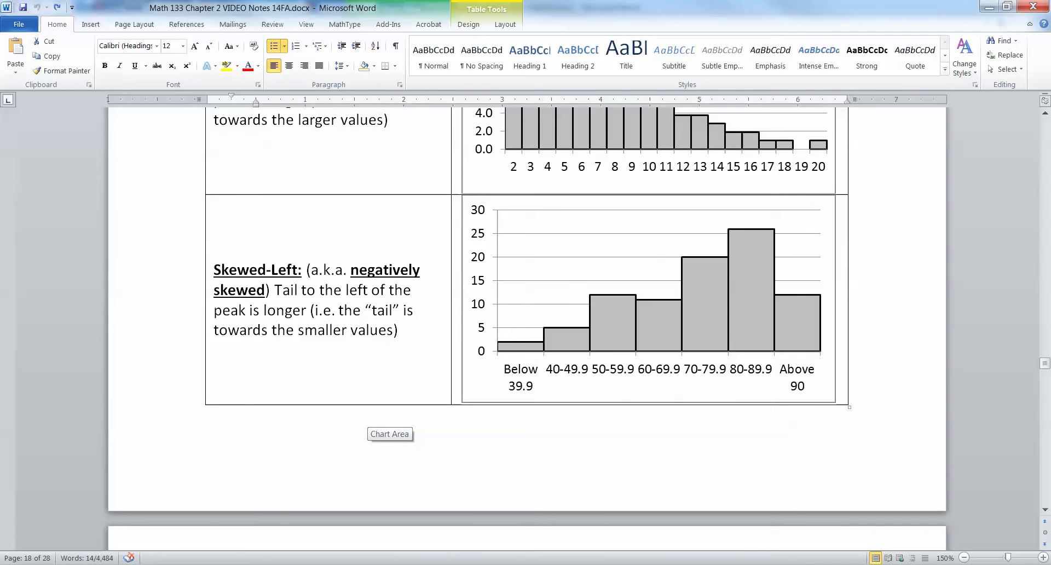
{"action": "scroll", "coordinate": [377, 424], "scroll_direction": "down", "scroll_amount": 9}
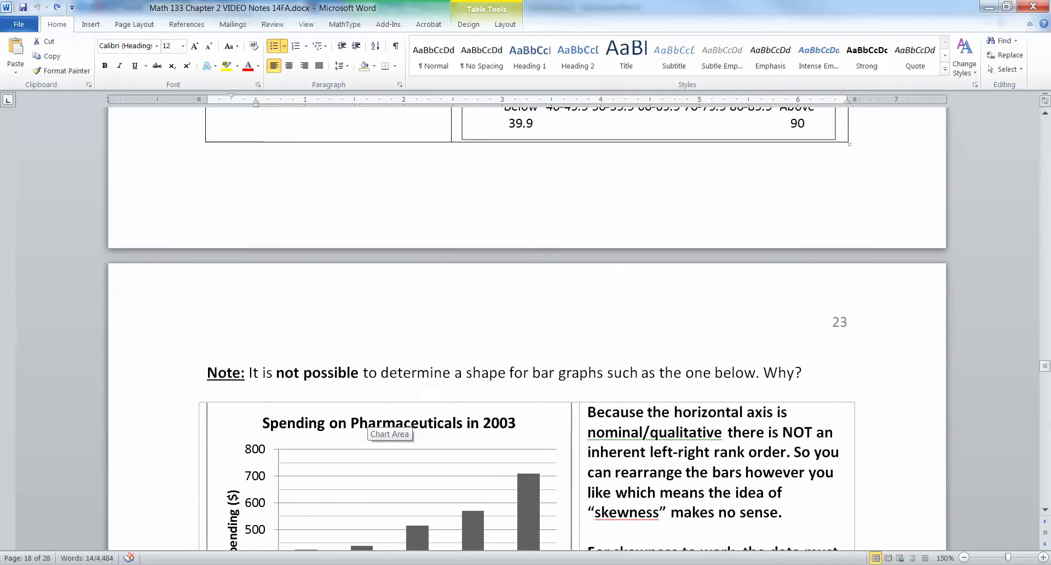
{"action": "scroll", "coordinate": [378, 425], "scroll_direction": "down", "scroll_amount": 1}
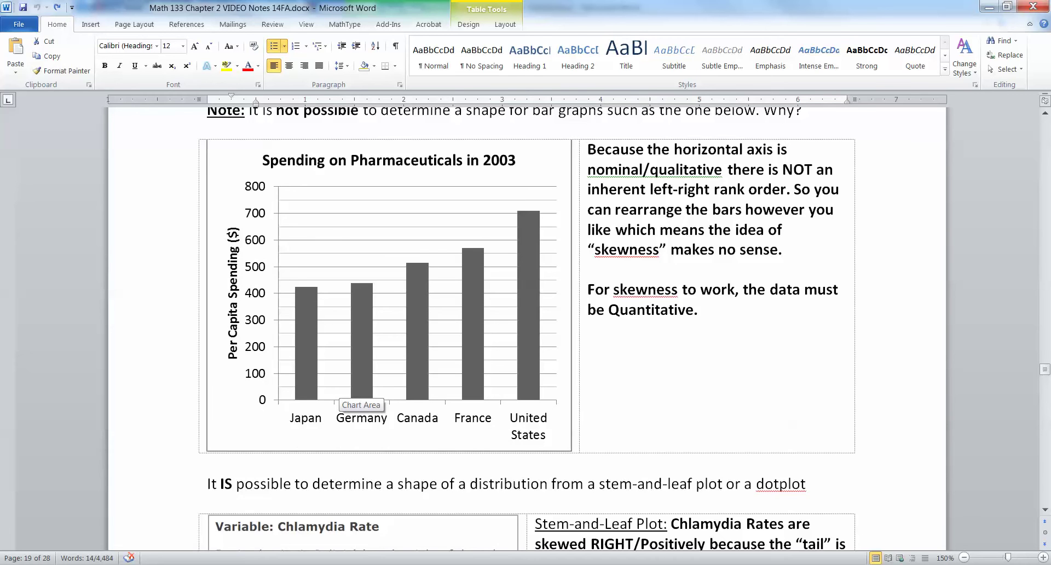
{"action": "scroll", "coordinate": [527, 329], "scroll_direction": "up", "scroll_amount": 2}
{"action": "scroll", "coordinate": [526, 328], "scroll_direction": "down", "scroll_amount": 1}
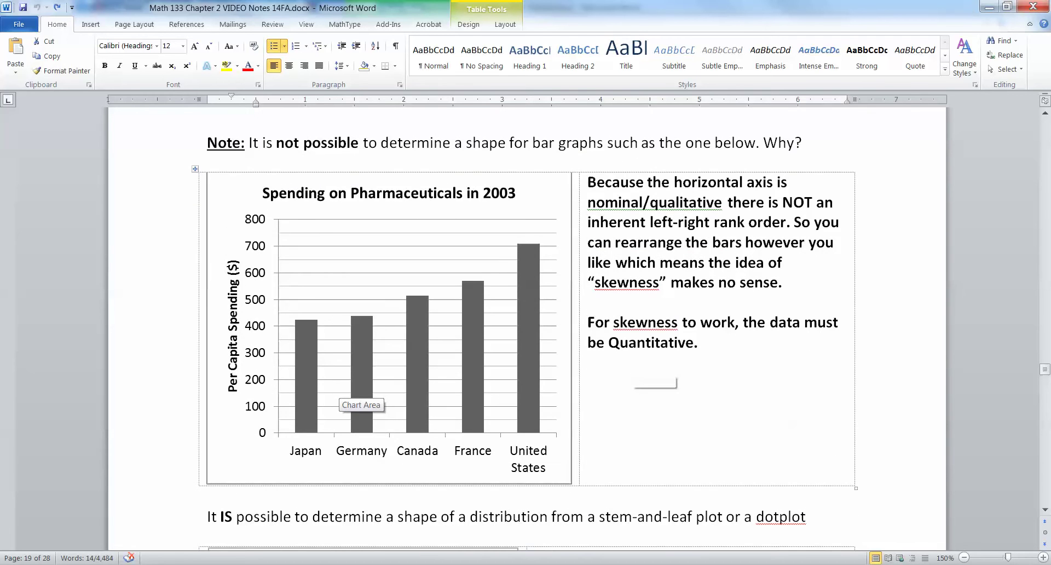
{"action": "scroll", "coordinate": [359, 396], "scroll_direction": "up", "scroll_amount": 10}
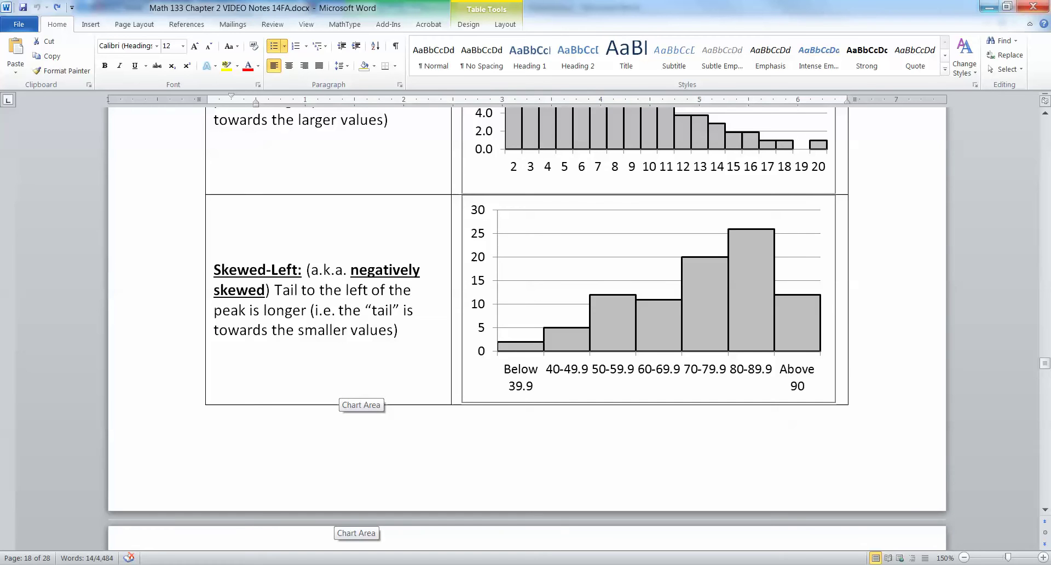
{"action": "left_click", "coordinate": [989, 7]}
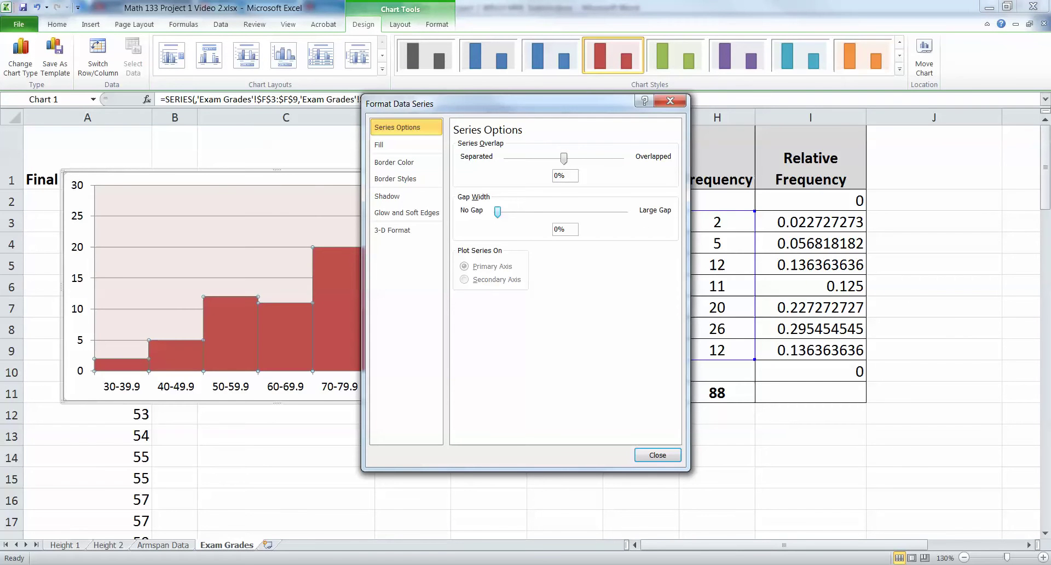
Give the histogram bars a solid black border line
{"action": "key", "text": "Escape"}
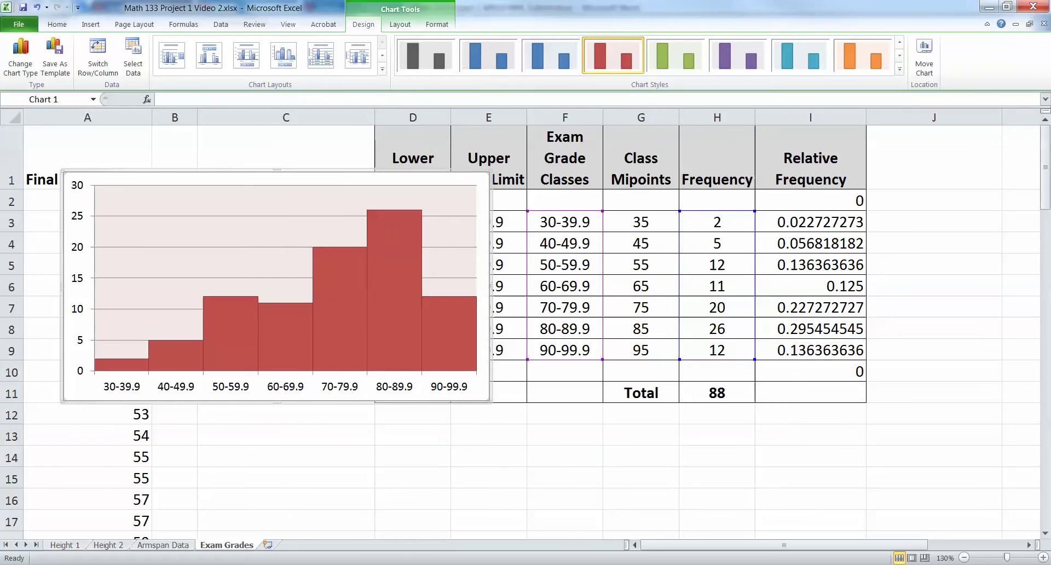
{"action": "right_click", "coordinate": [388, 323]}
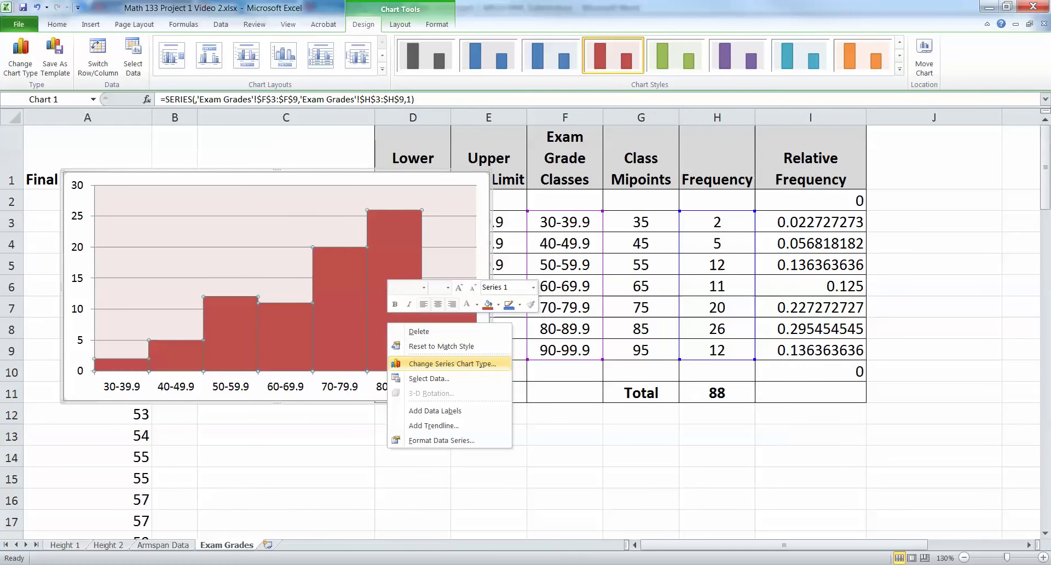
{"action": "left_click", "coordinate": [441, 440]}
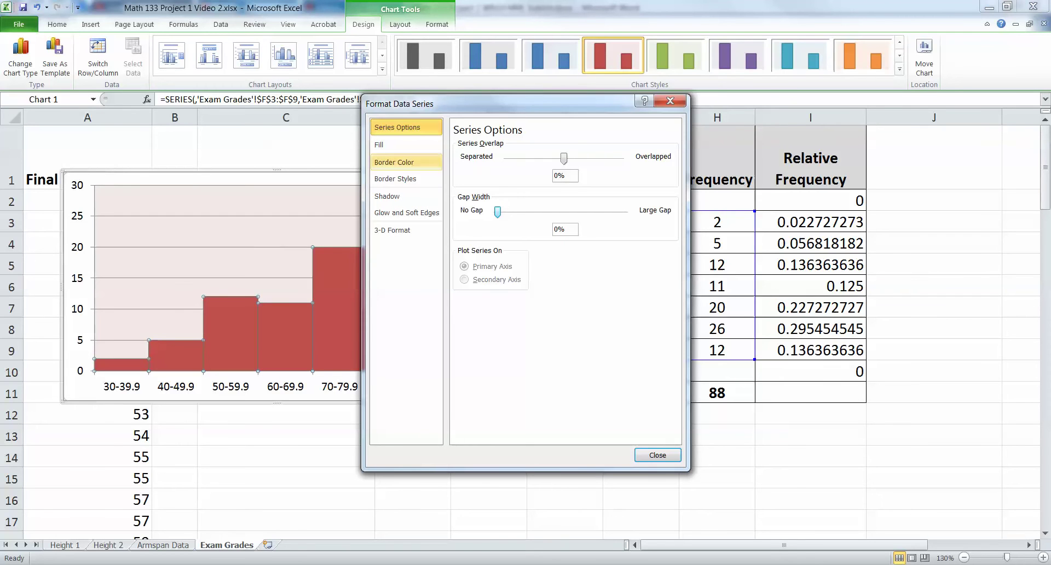
{"action": "left_click", "coordinate": [394, 162]}
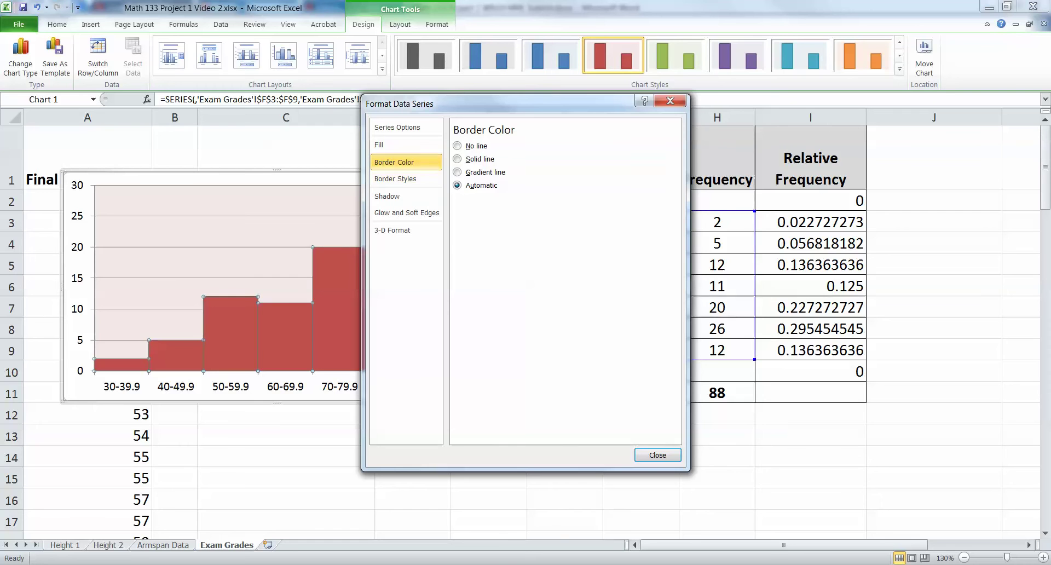
{"action": "left_click", "coordinate": [457, 159]}
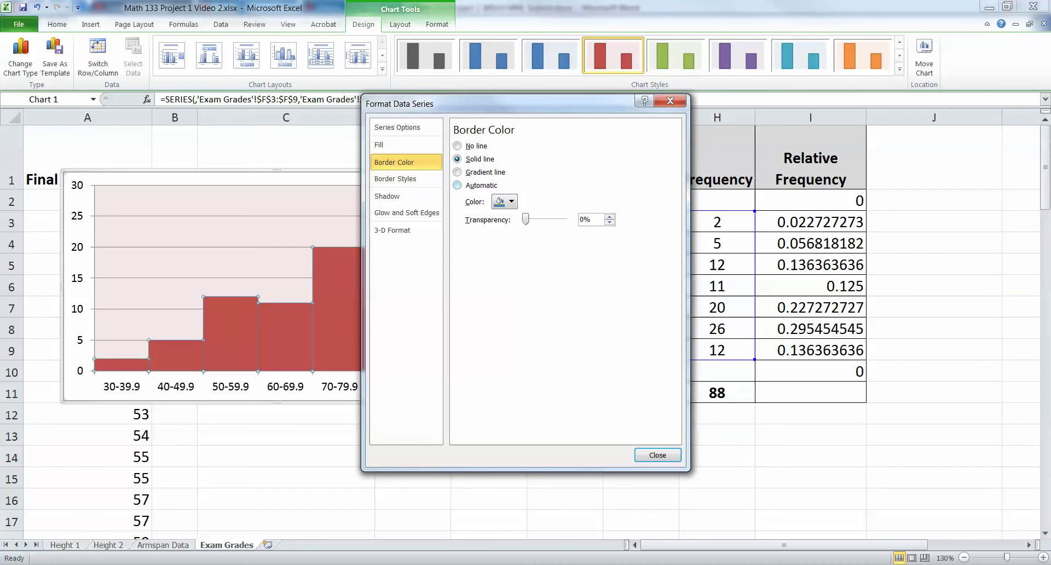
{"action": "left_click", "coordinate": [504, 201]}
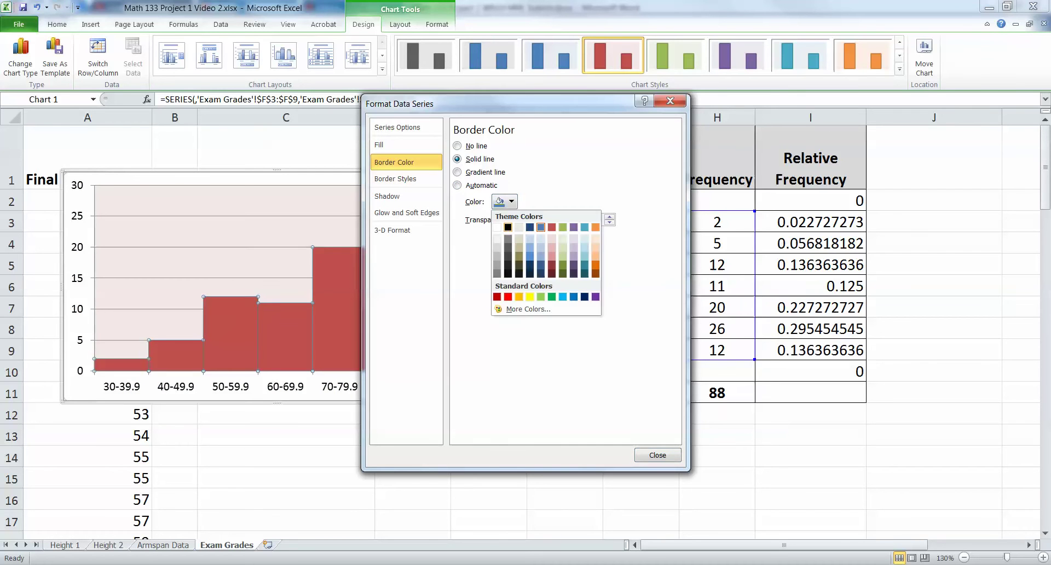
{"action": "left_click", "coordinate": [508, 227]}
Set the border width of the histogram bars to 2 pt, close the series formatting and deselect the bars
{"action": "left_click", "coordinate": [406, 179]}
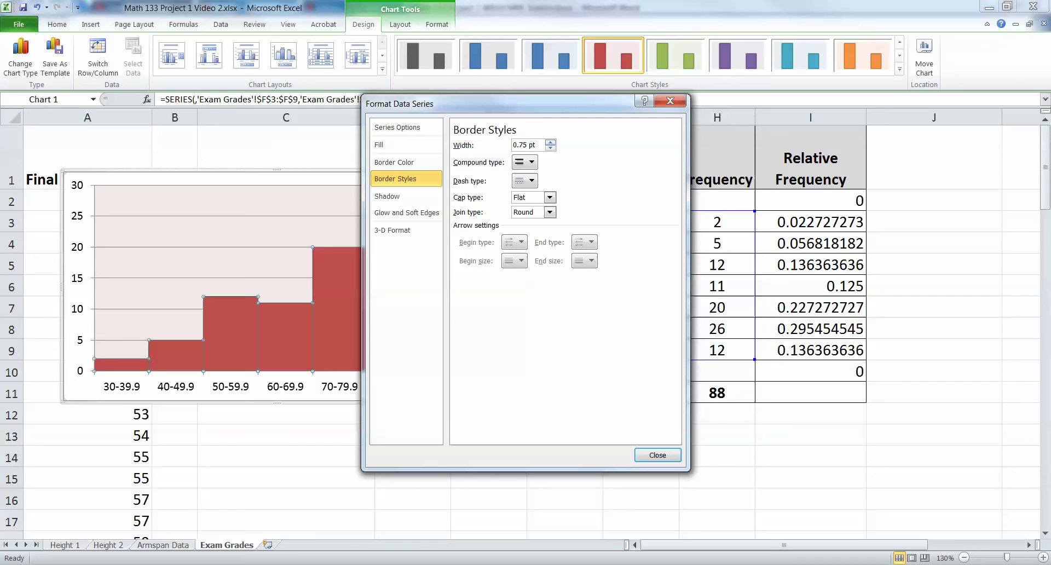
{"action": "left_click", "coordinate": [551, 142]}
{"action": "left_click", "coordinate": [550, 142]}
{"action": "left_click", "coordinate": [550, 143]}
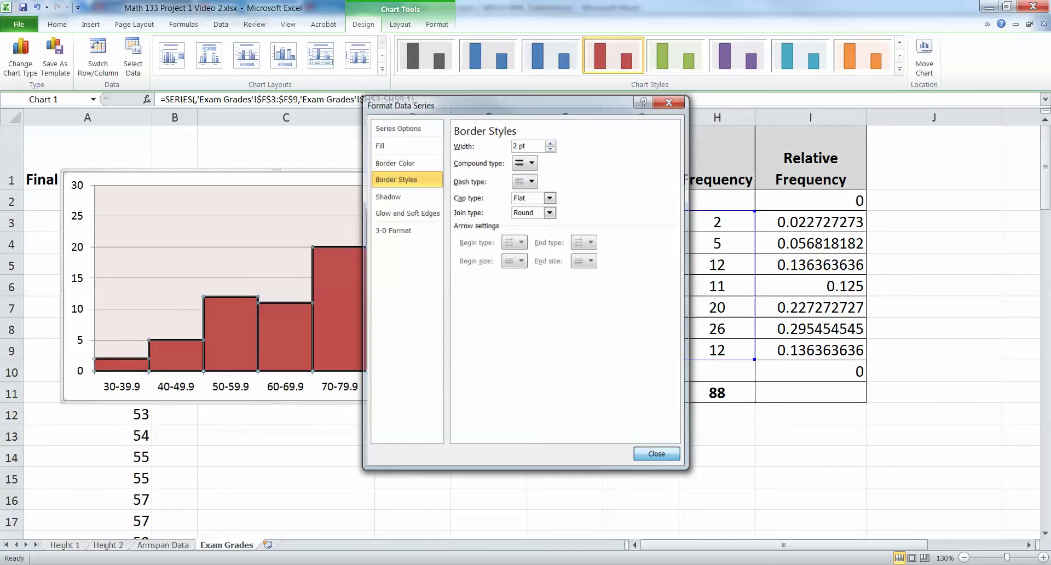
{"action": "left_click", "coordinate": [657, 454]}
{"action": "left_click", "coordinate": [412, 434]}
{"action": "left_click", "coordinate": [449, 235]}
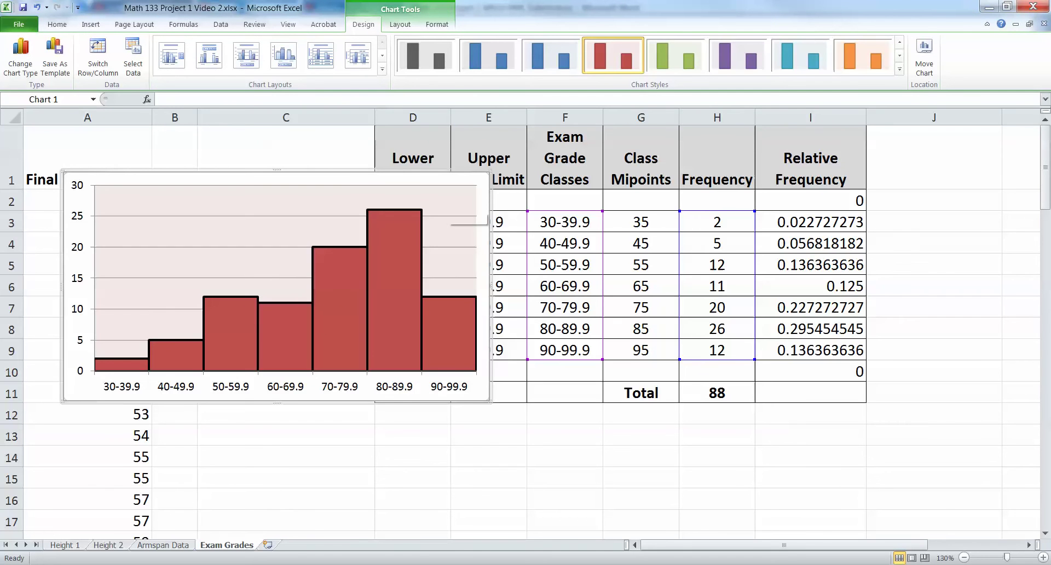
Set the histogram's primary horizontal axis to display left to right with labels
{"action": "left_click", "coordinate": [400, 24]}
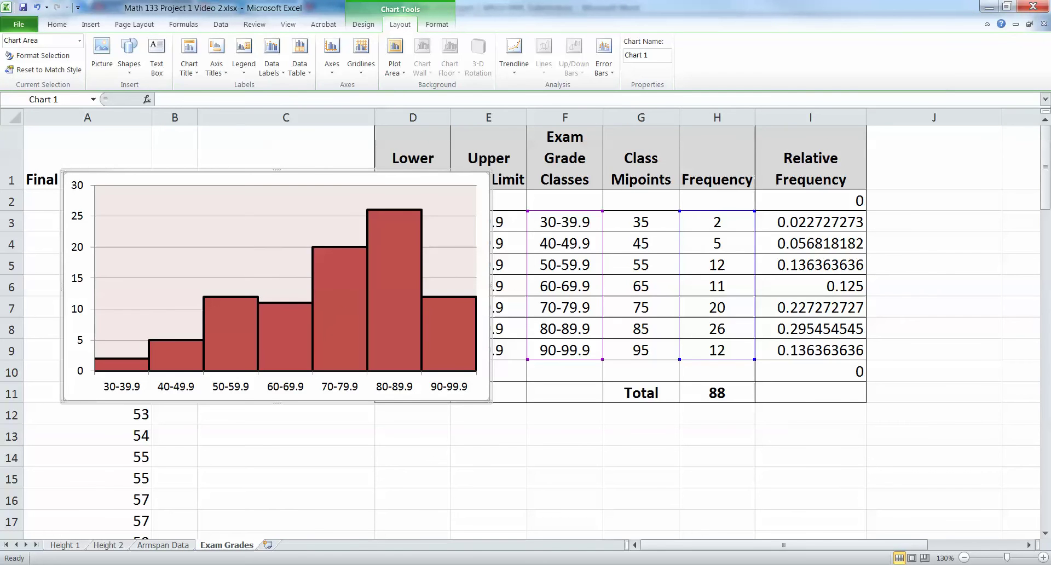
{"action": "left_click", "coordinate": [331, 55]}
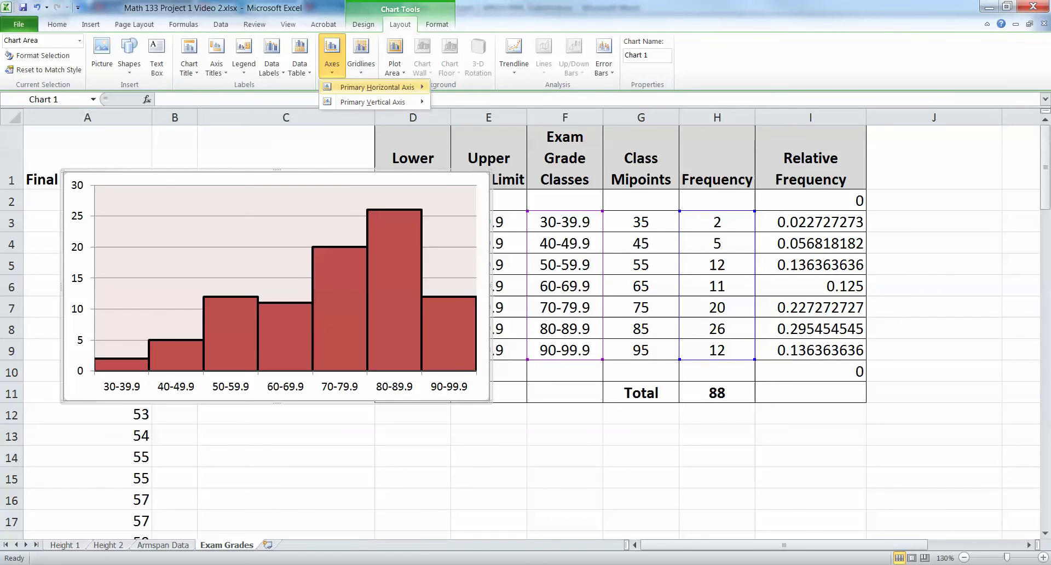
{"action": "mouse_move", "coordinate": [378, 87]}
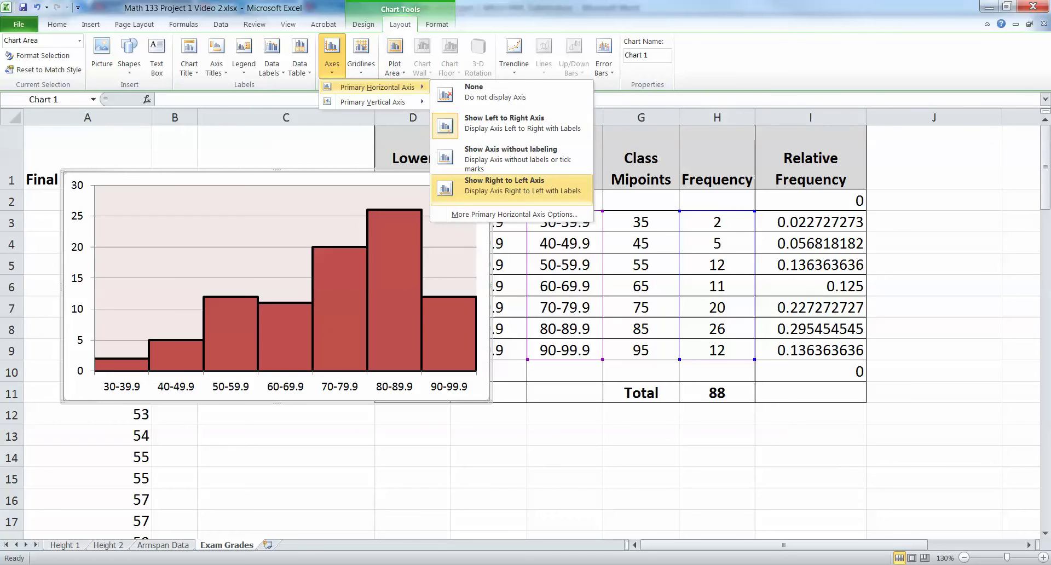
{"action": "left_click", "coordinate": [512, 127]}
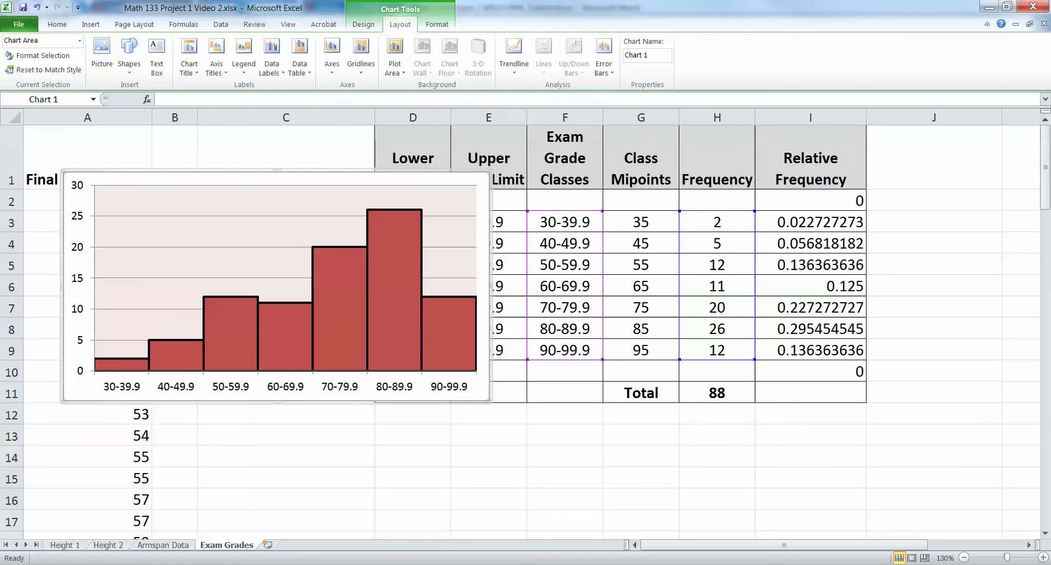
{"action": "left_click", "coordinate": [332, 55]}
{"action": "mouse_move", "coordinate": [378, 87]}
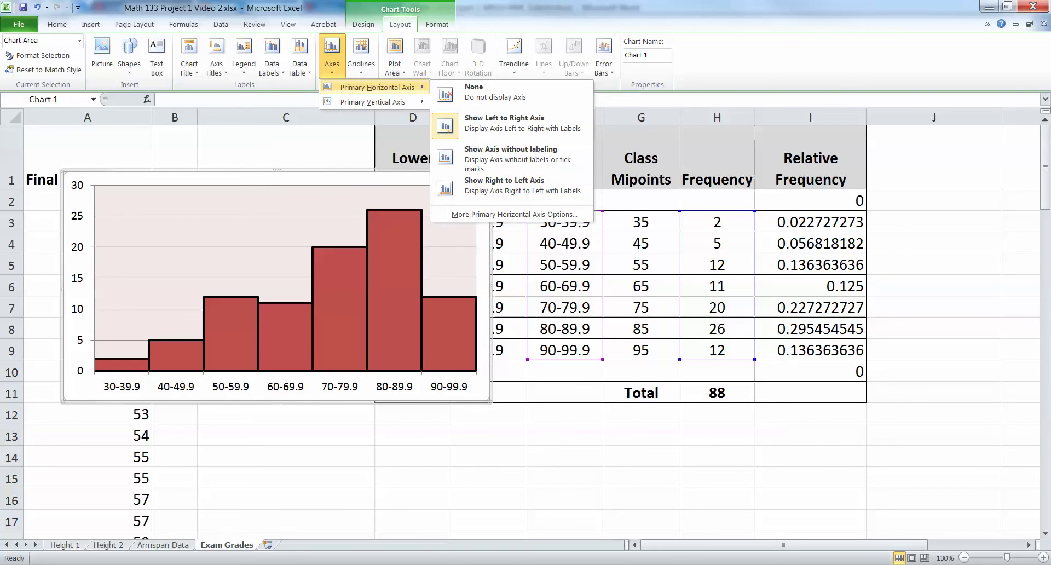
{"action": "key", "text": "Escape"}
Add a title below the histogram's horizontal axis reading "Final Exam Grades"
{"action": "left_click", "coordinate": [216, 58]}
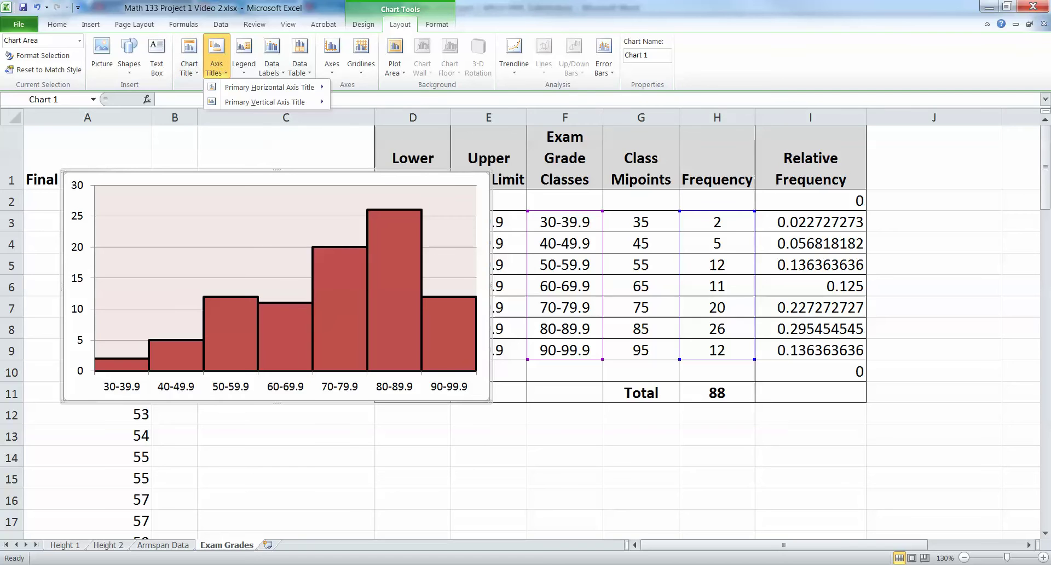
{"action": "mouse_move", "coordinate": [269, 87]}
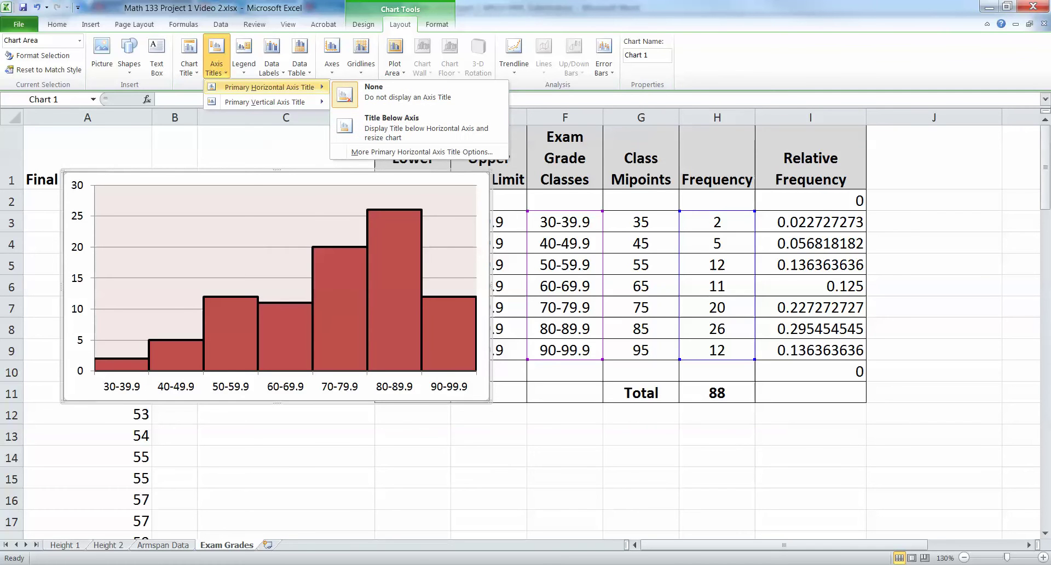
{"action": "left_click", "coordinate": [392, 127]}
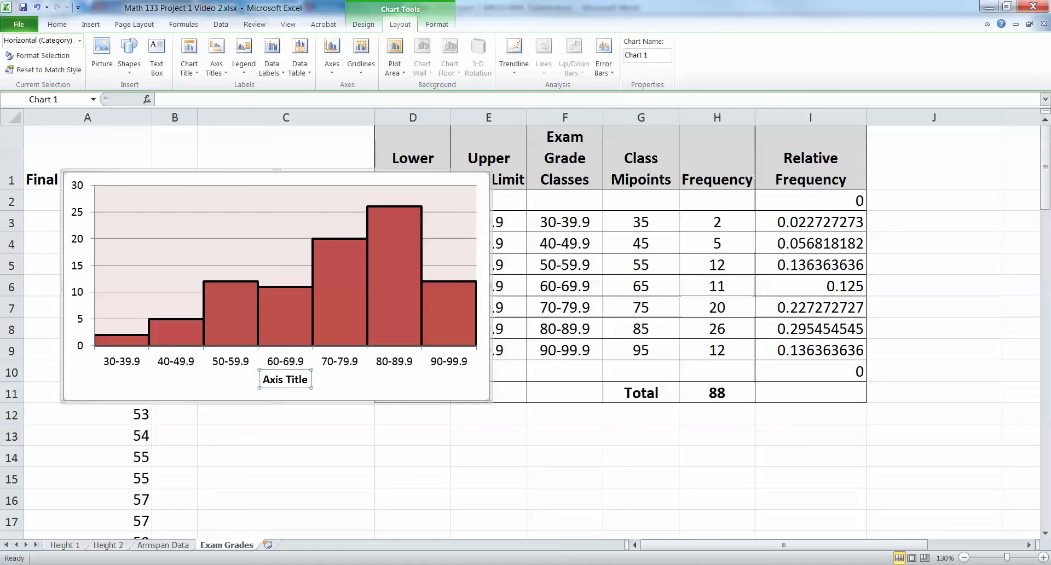
{"action": "type", "text": "E"}
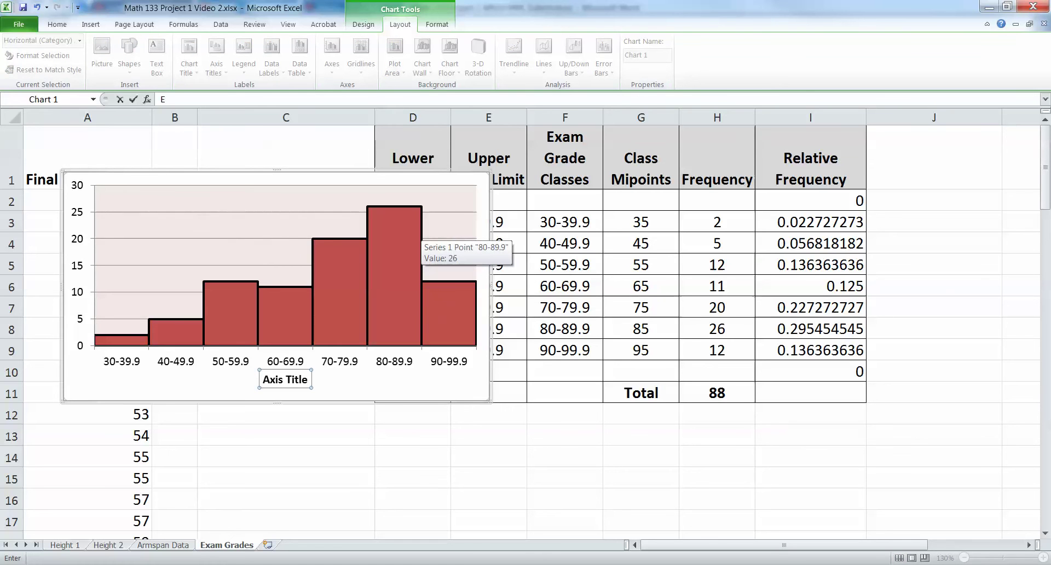
{"action": "type", "text": "inal Exam Grades"}
{"action": "key", "text": "Return"}
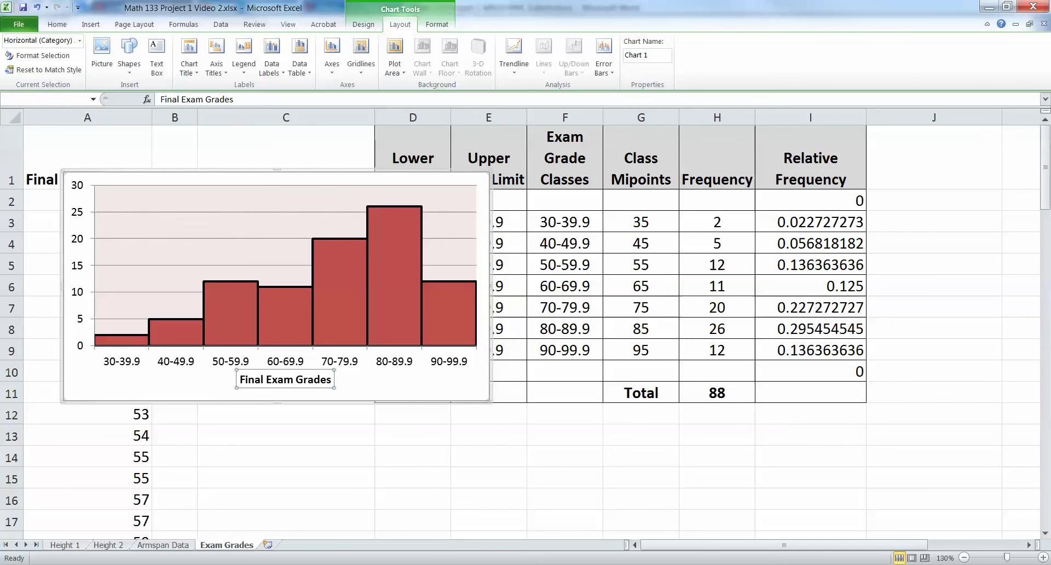
Add a rotated vertical axis title reading "Frequency" to the histogram and deselect it
{"action": "left_click", "coordinate": [217, 66]}
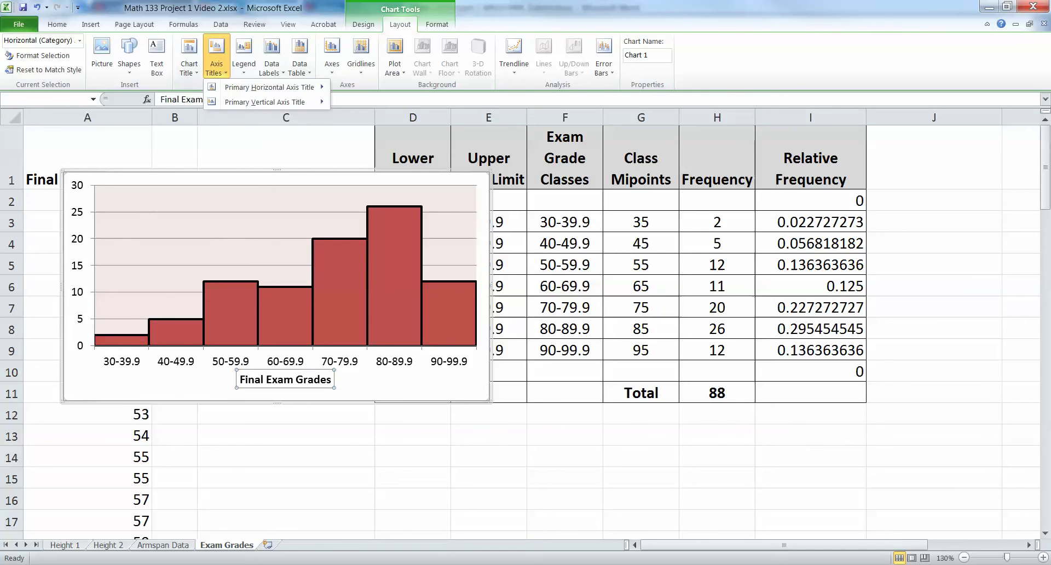
{"action": "mouse_move", "coordinate": [265, 102]}
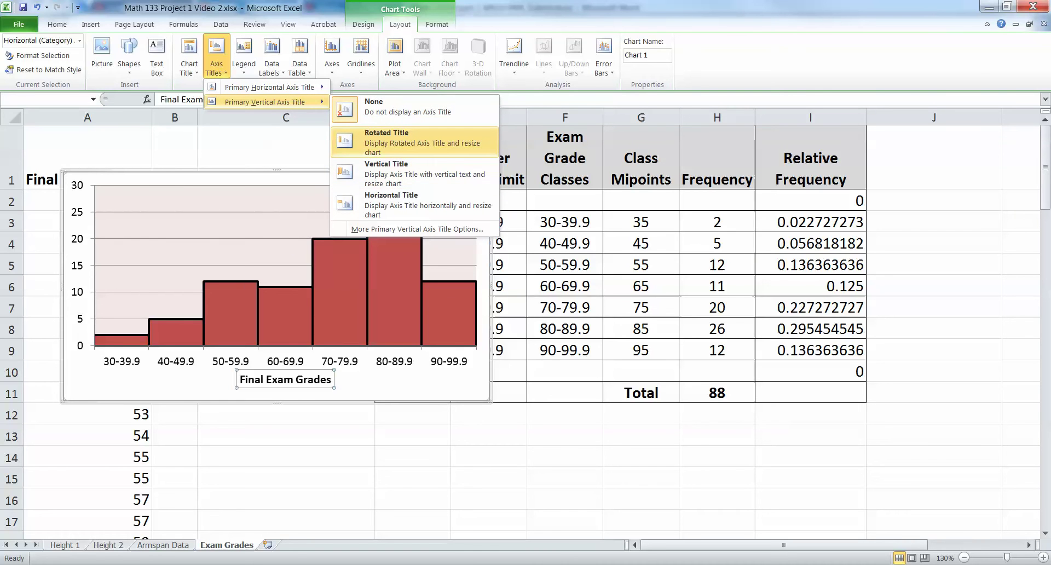
{"action": "left_click", "coordinate": [406, 142]}
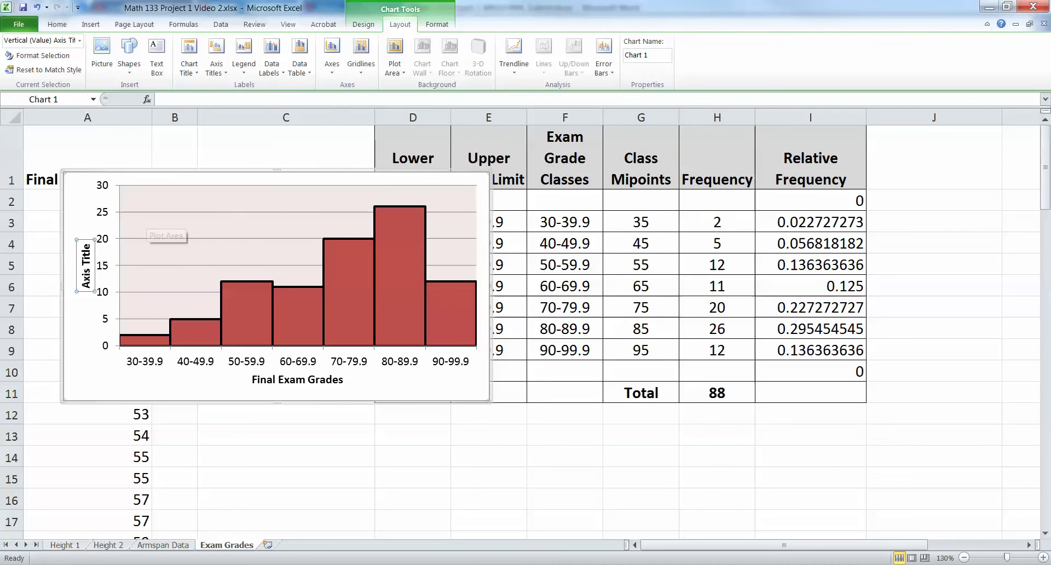
{"action": "type", "text": "Frequnen"}
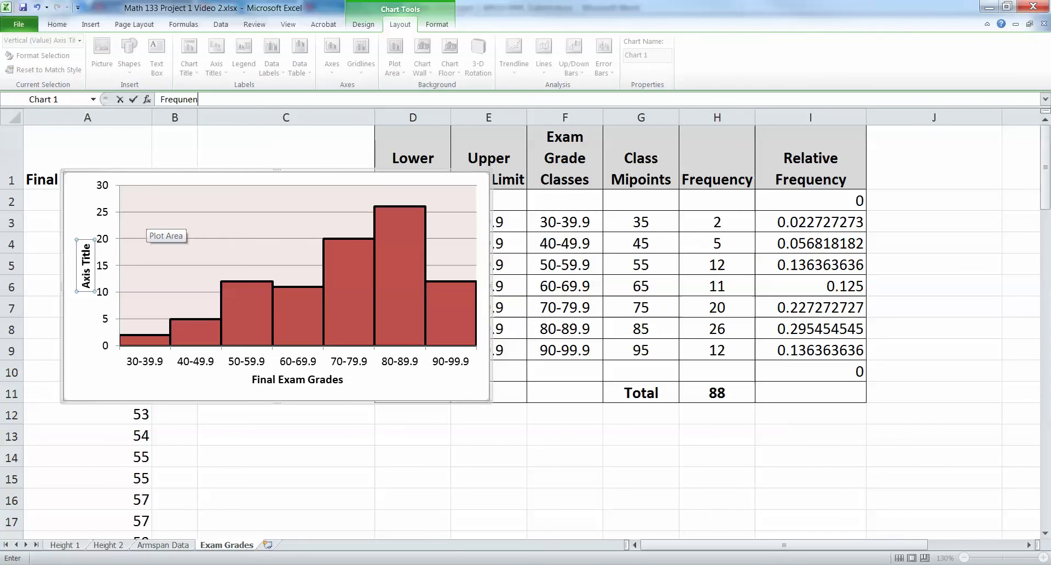
{"action": "key", "text": "BackSpace"}
{"action": "type", "text": "ency"}
{"action": "key", "text": "Return"}
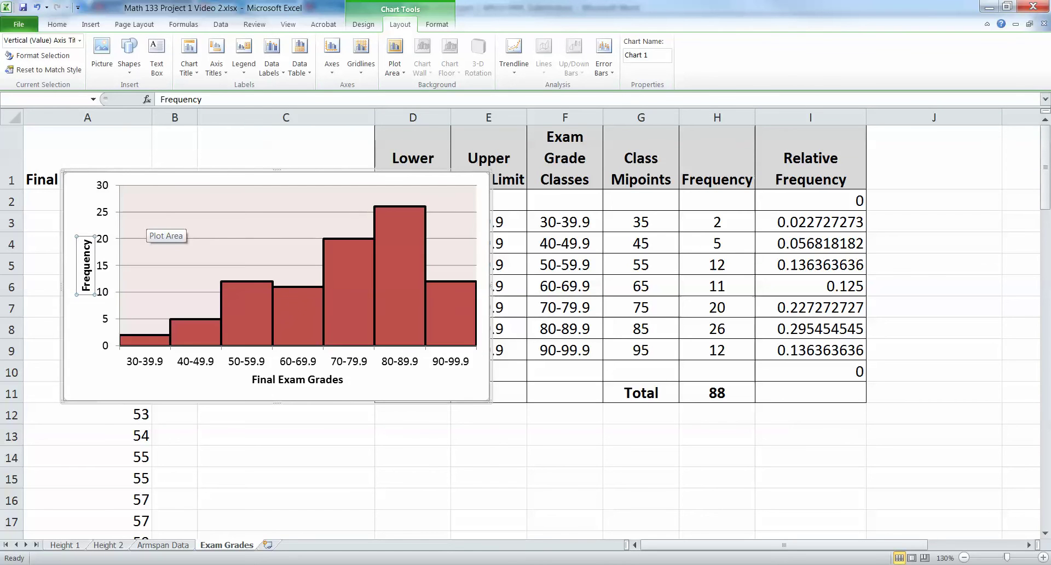
{"action": "key", "text": "Escape"}
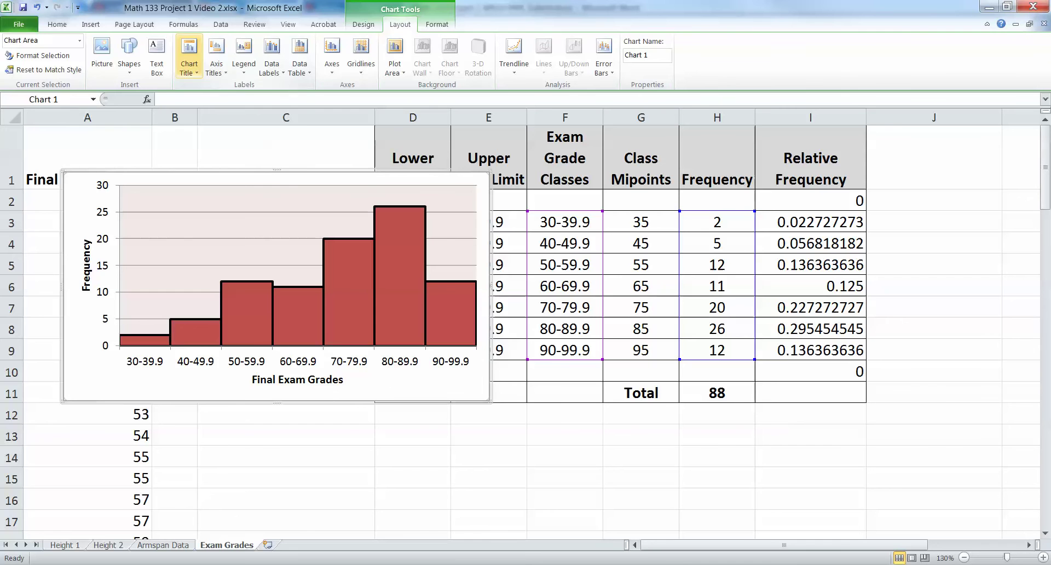
Try a centered overlay title on the histogram and delete it
{"action": "left_click", "coordinate": [189, 60]}
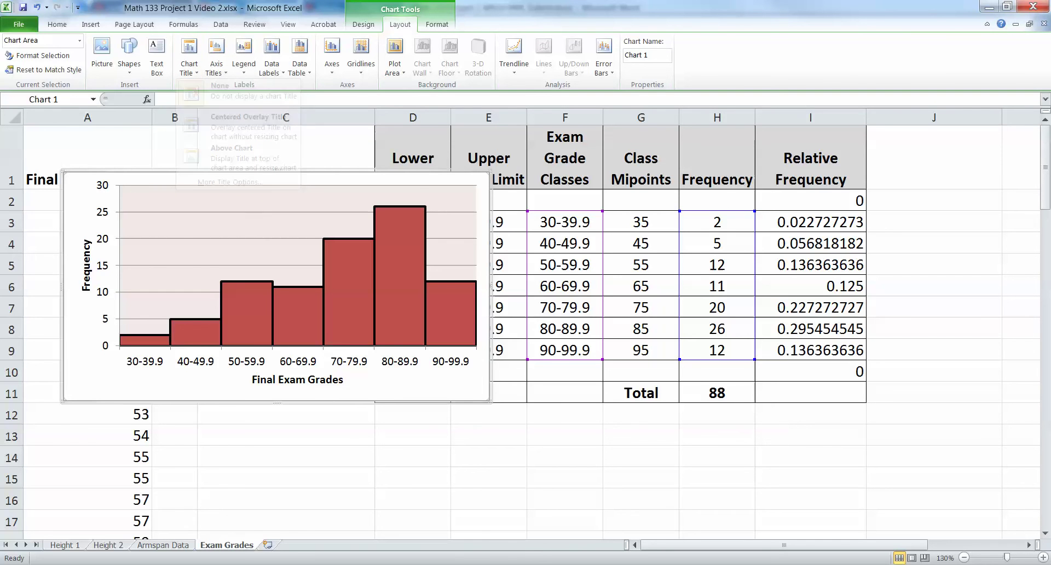
{"action": "right_click", "coordinate": [86, 192]}
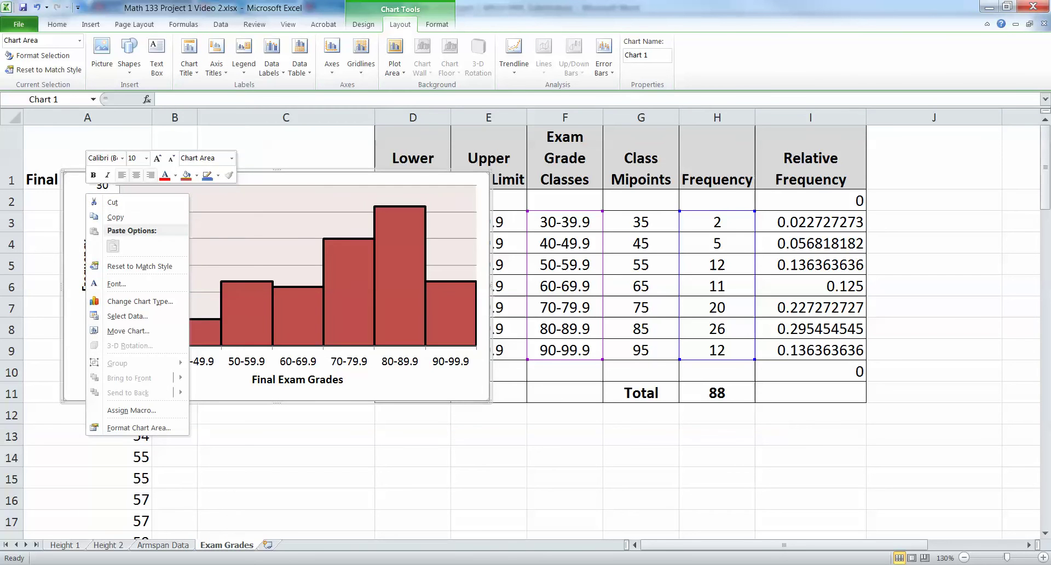
{"action": "key", "text": "Escape"}
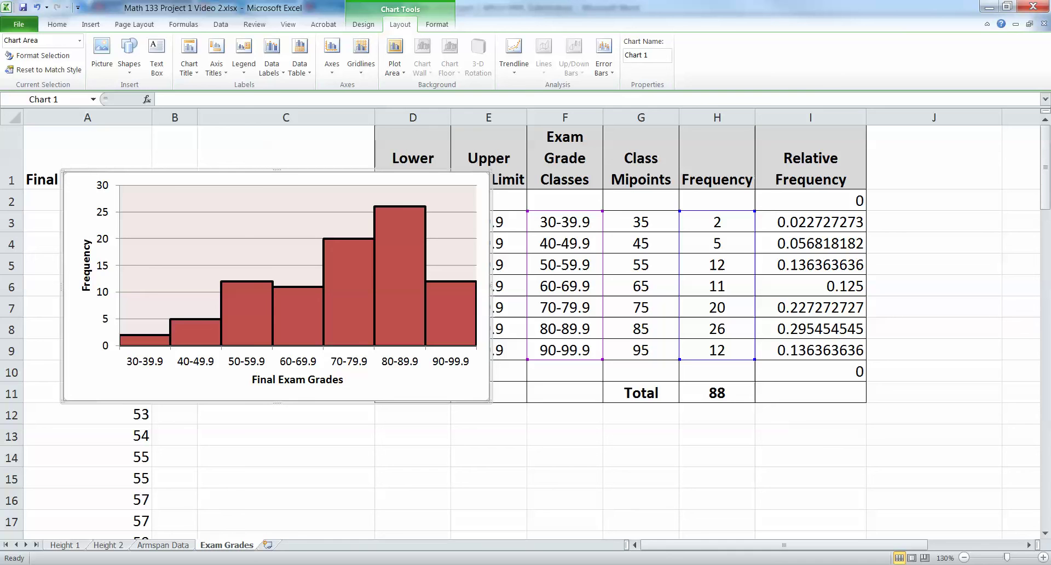
{"action": "left_click", "coordinate": [189, 57]}
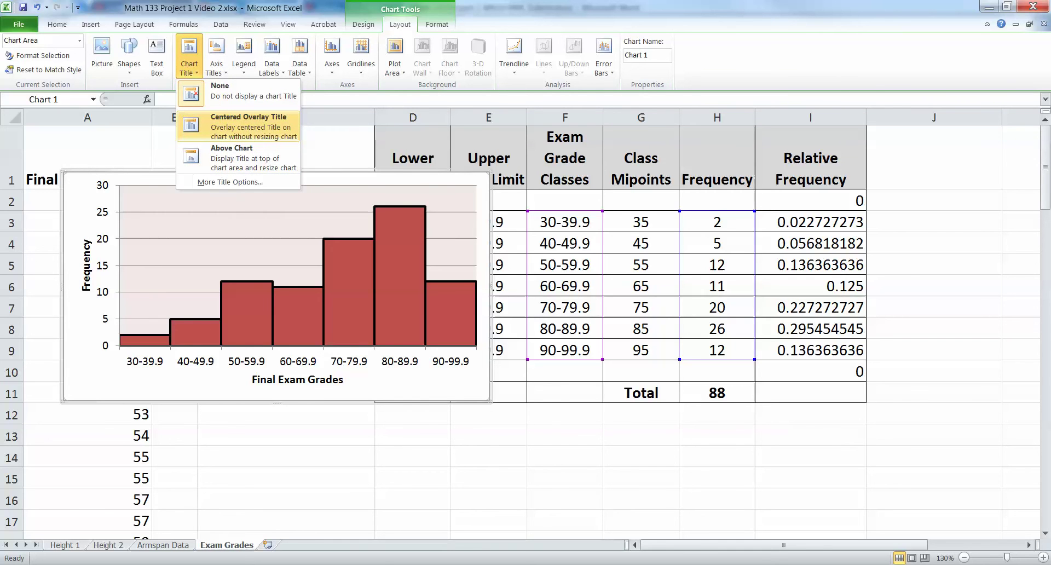
{"action": "left_click", "coordinate": [241, 125]}
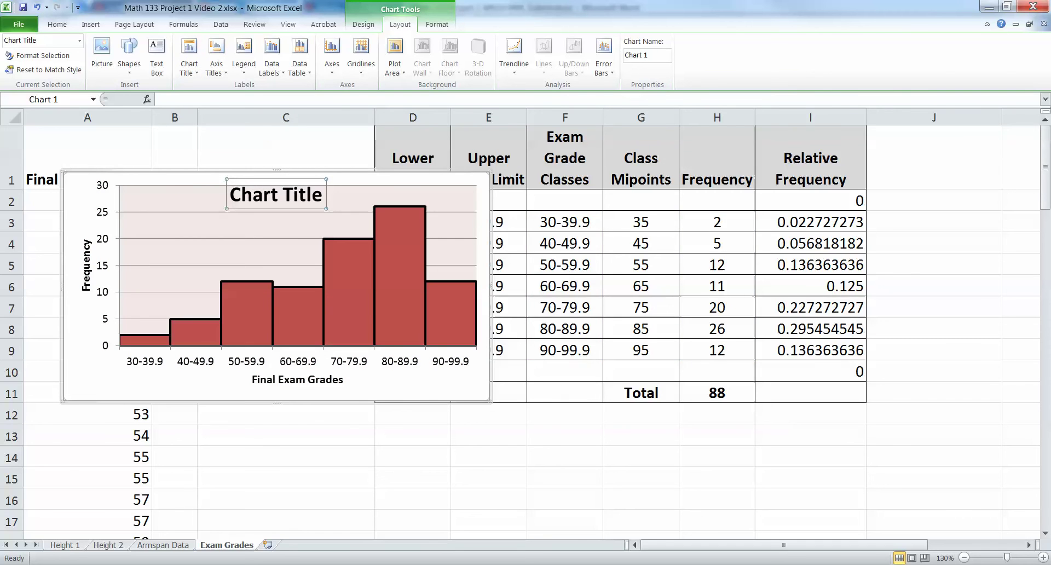
{"action": "key", "text": "Delete"}
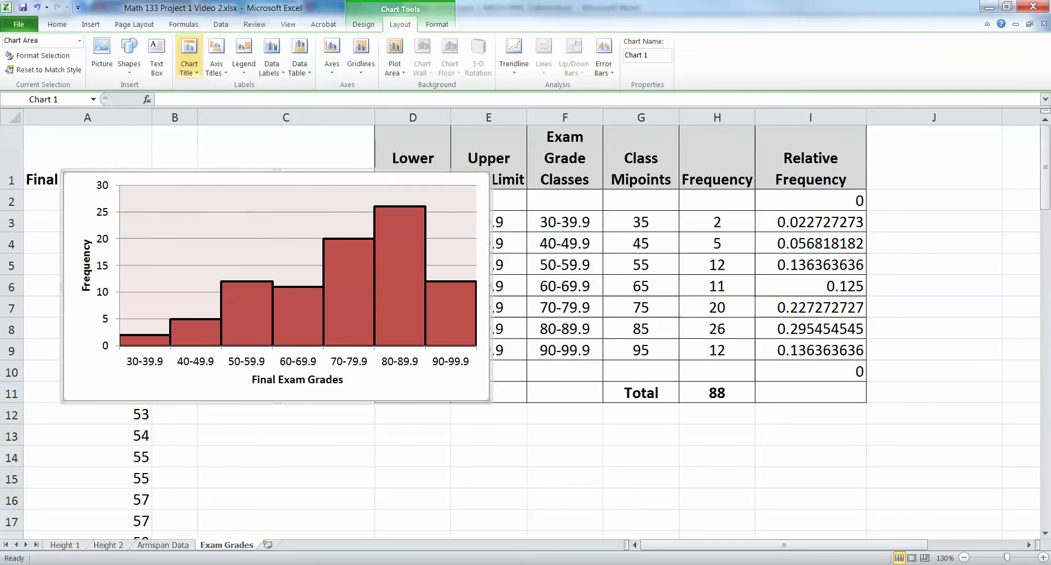
Add a chart title above the histogram and clear its placeholder text
{"action": "left_click", "coordinate": [189, 55]}
{"action": "left_click", "coordinate": [239, 158]}
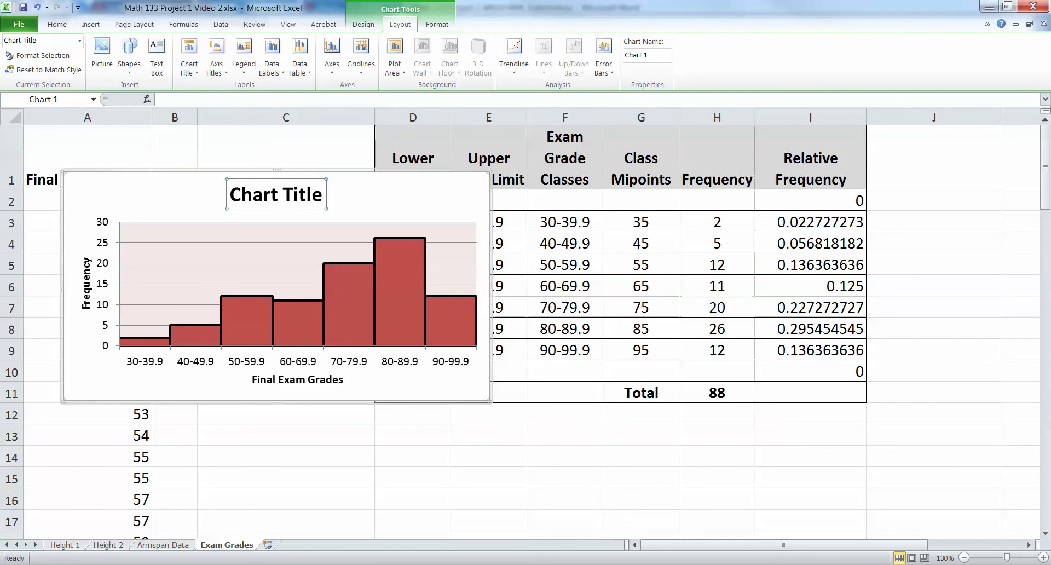
{"action": "left_click", "coordinate": [278, 194]}
{"action": "key", "text": "Delete"}
{"action": "key", "text": "Delete"}
{"action": "key", "text": "Delete"}
{"action": "key", "text": "Delete"}
{"action": "key", "text": "Delete"}
{"action": "key", "text": "Delete"}
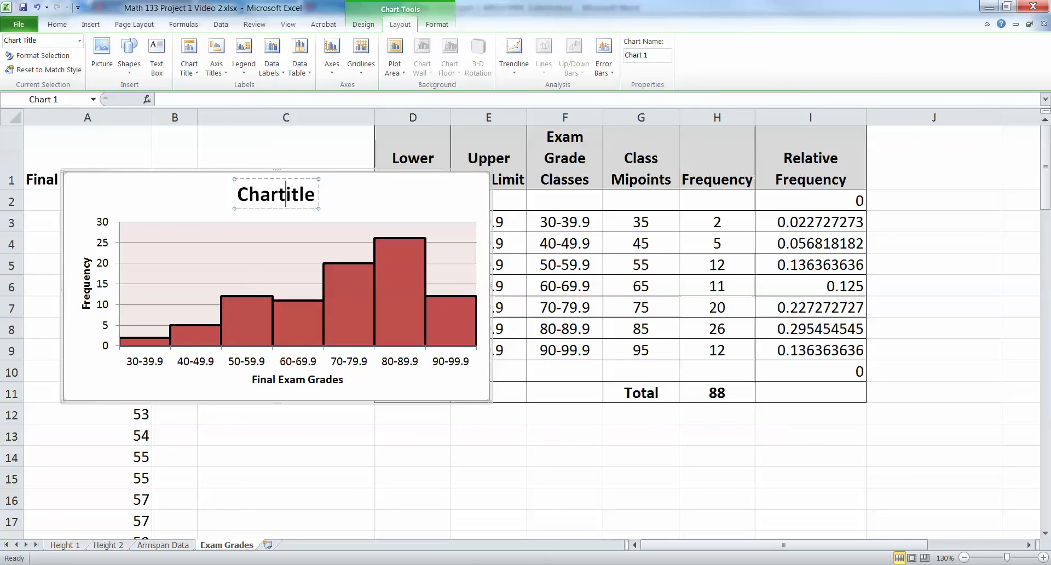
{"action": "key", "text": "BackSpace"}
{"action": "key", "text": "BackSpace"}
{"action": "key", "text": "BackSpace"}
{"action": "key", "text": "BackSpace"}
{"action": "key", "text": "BackSpace"}
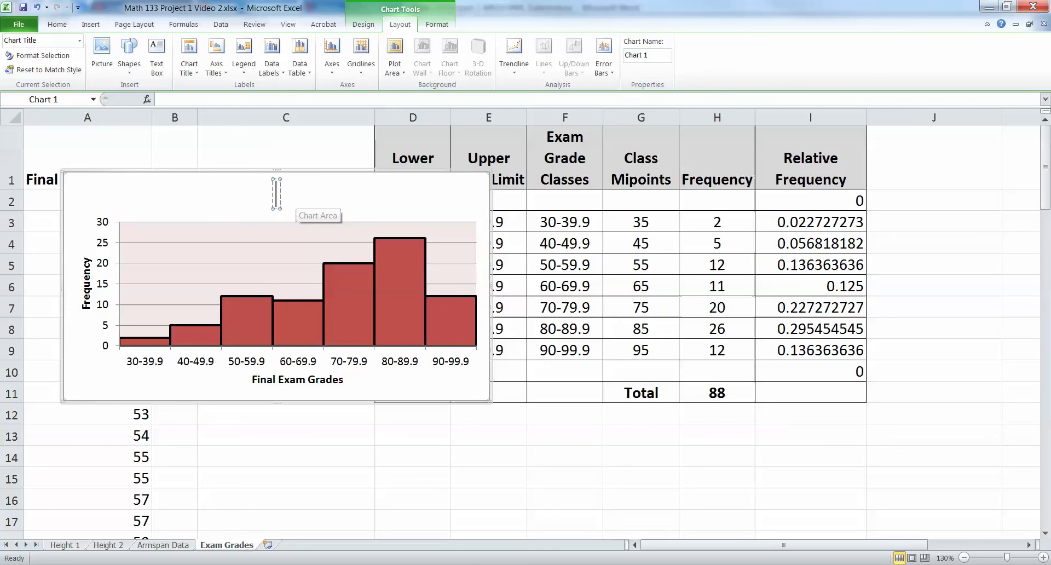
Enter "Final Exam Grade Frequency Histogram" as the chart title and leave text editing
{"action": "type", "text": "Final Exam Grade"}
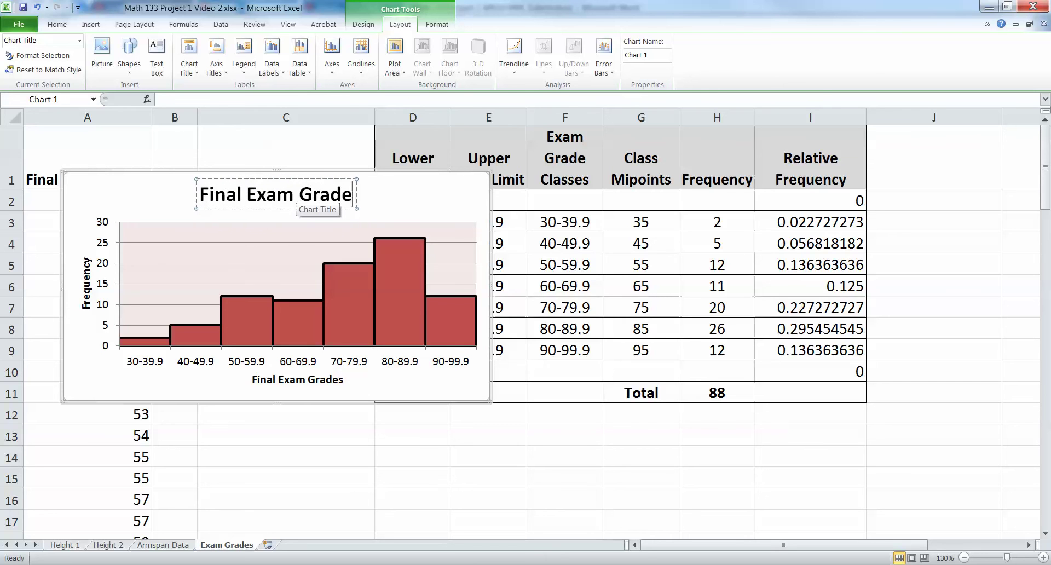
{"action": "type", "text": " Frequency His"}
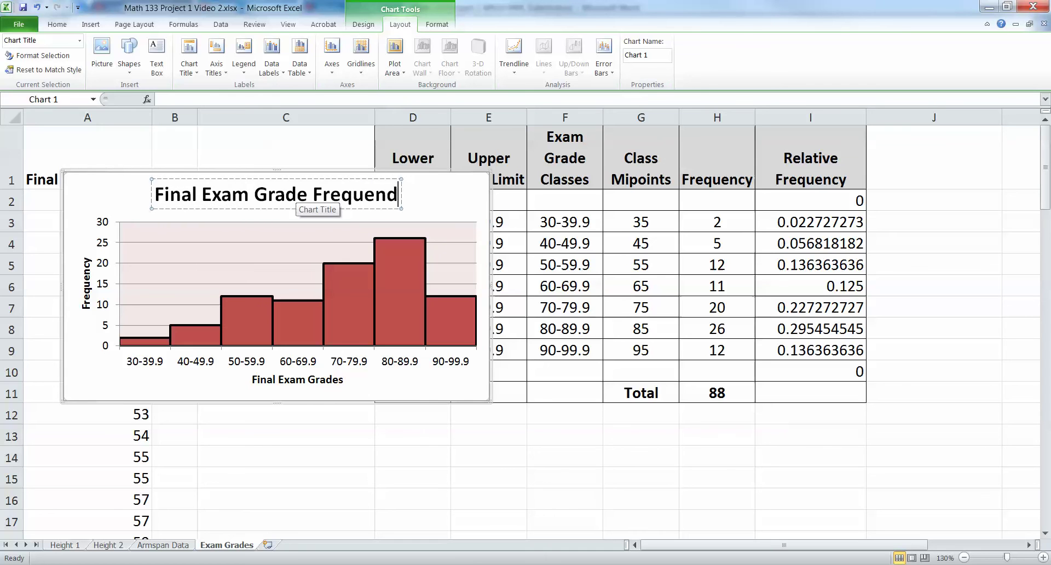
{"action": "type", "text": "togram"}
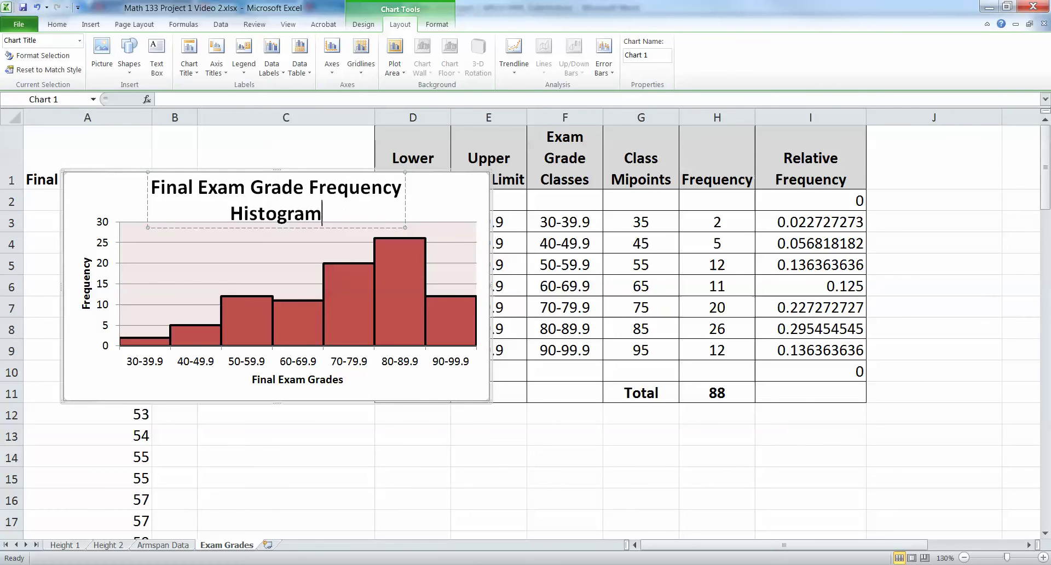
{"action": "left_click", "coordinate": [446, 199]}
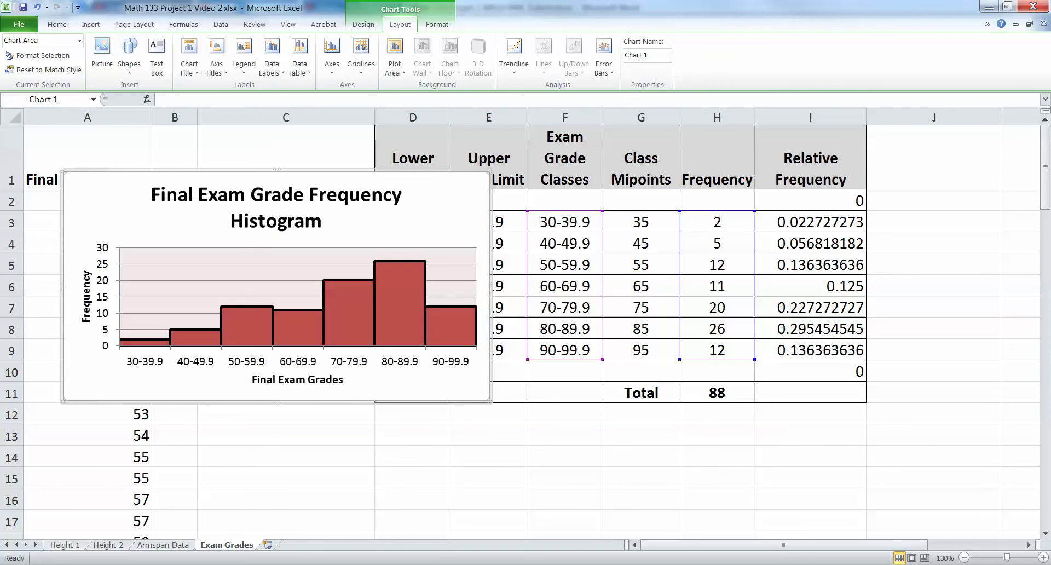
Enlarge the histogram until its title fits on one line and move the chart below the frequency table
{"action": "left_click_drag", "start_coordinate": [490, 402], "coordinate": [513, 468]}
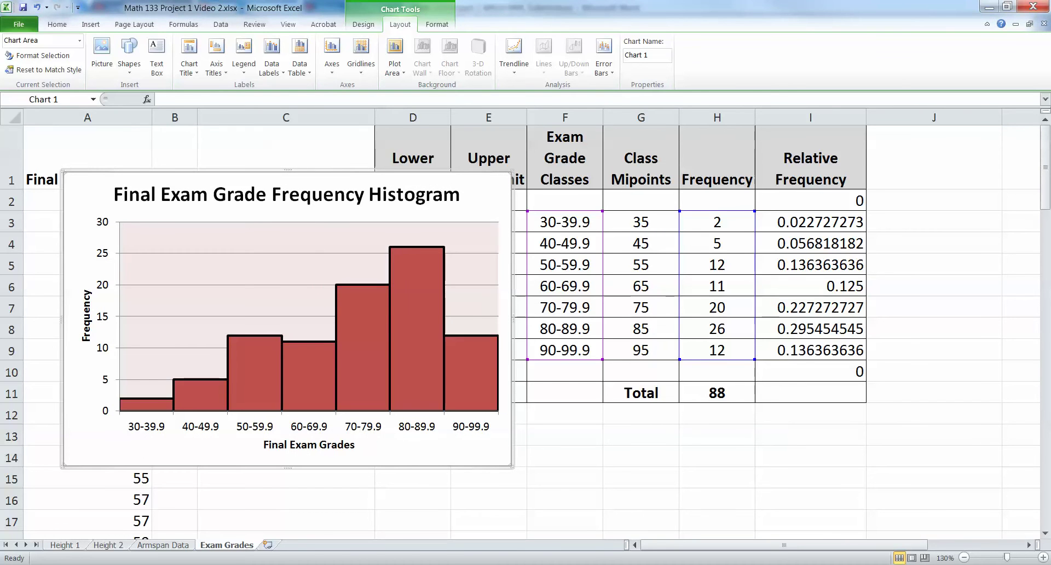
{"action": "left_click_drag", "start_coordinate": [484, 191], "coordinate": [520, 437]}
{"action": "scroll", "coordinate": [521, 437], "scroll_direction": "down", "scroll_amount": 3}
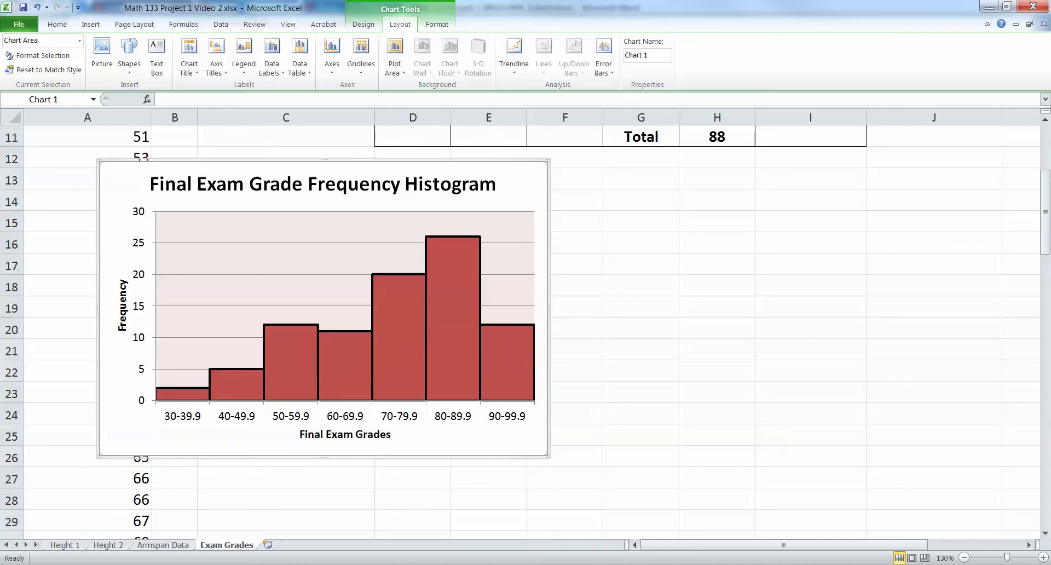
{"action": "scroll", "coordinate": [520, 437], "scroll_direction": "up", "scroll_amount": 2}
{"action": "left_click_drag", "start_coordinate": [523, 271], "coordinate": [742, 281]}
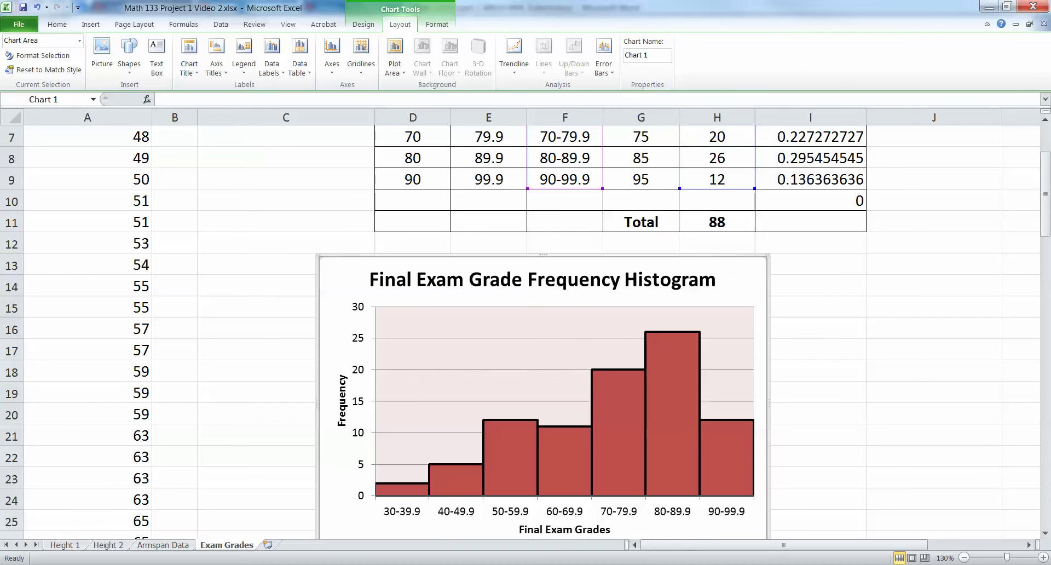
Insert "b) " at the start of the histogram's chart title and leave text editing
{"action": "left_click", "coordinate": [668, 281]}
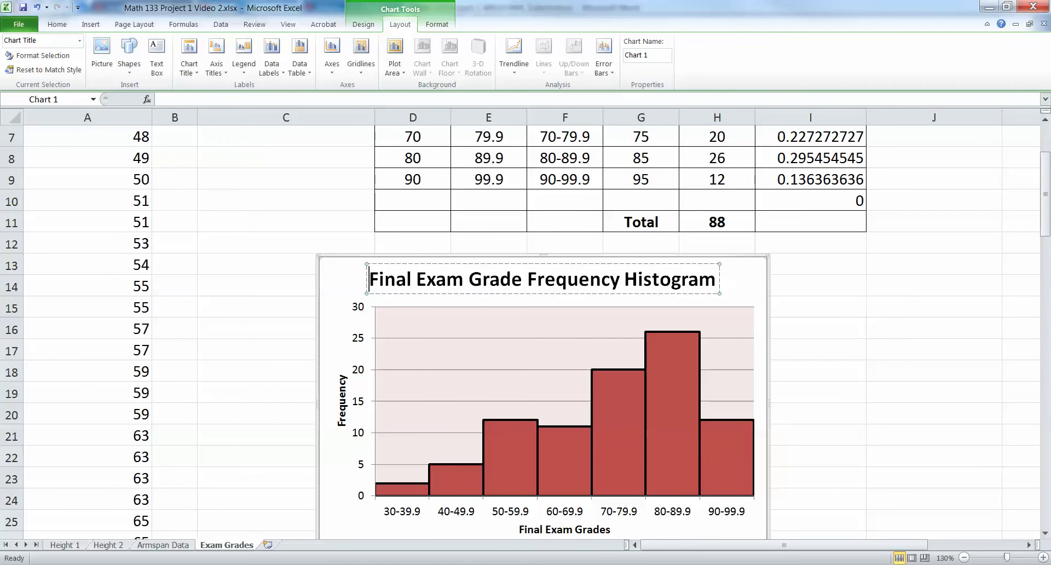
{"action": "left_click", "coordinate": [371, 279]}
{"action": "type", "text": "b)"}
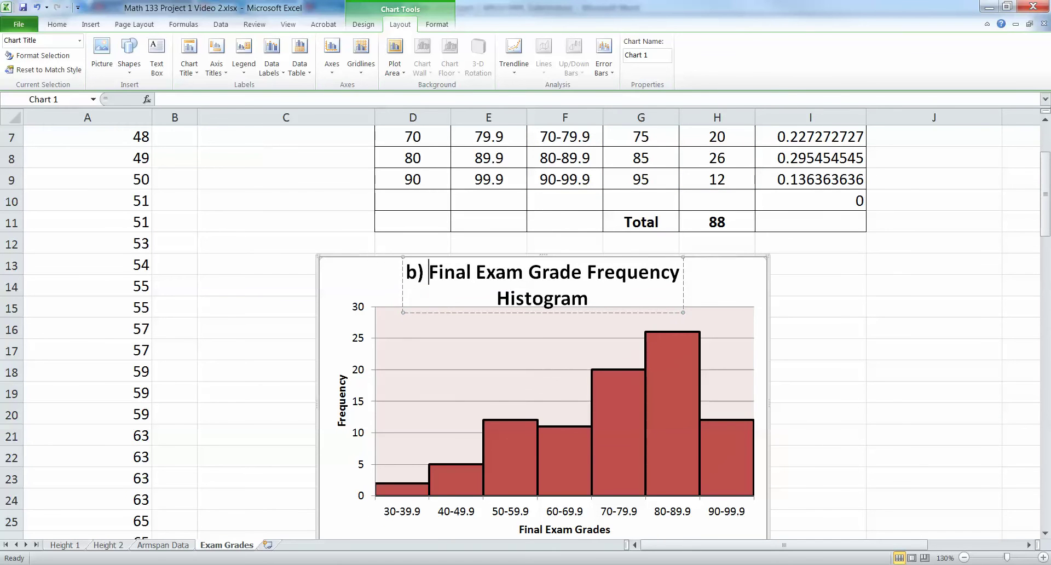
{"action": "left_click", "coordinate": [364, 288]}
Replace the "b)" at the start of the frequency histogram's chart title with "1." and leave text editing
{"action": "double_click", "coordinate": [491, 279]}
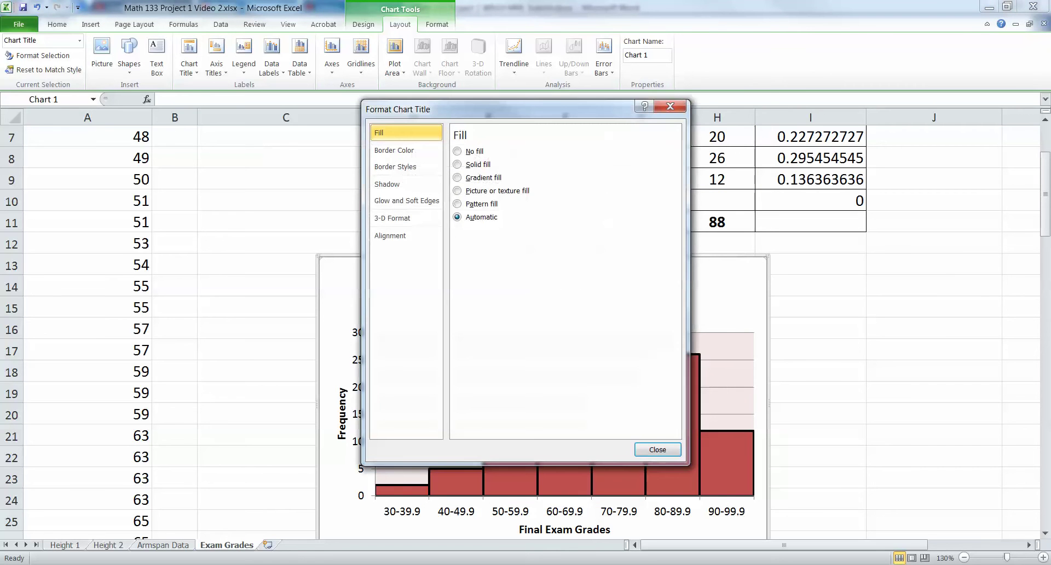
{"action": "left_click", "coordinate": [657, 450]}
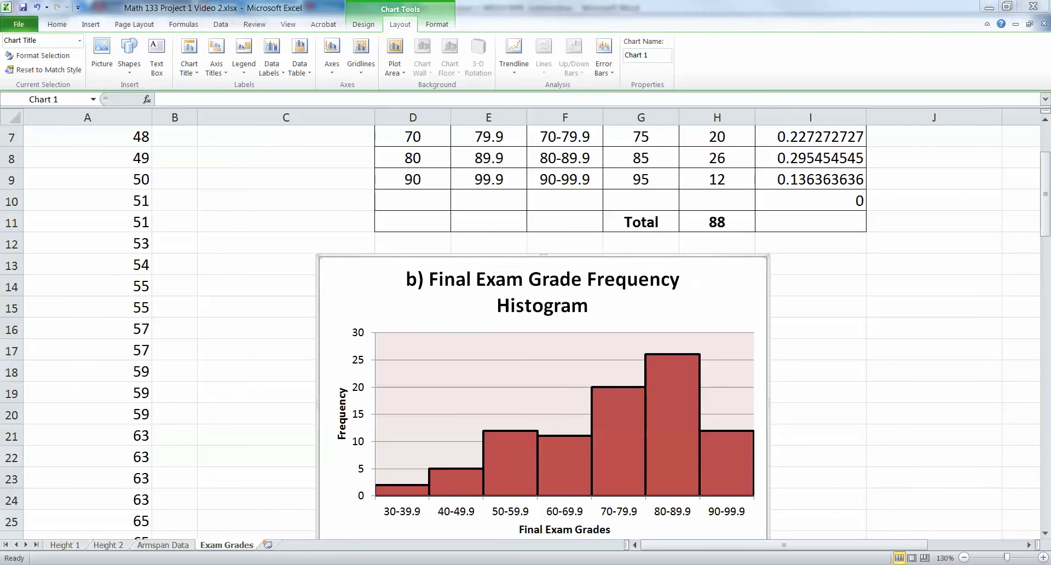
{"action": "left_click", "coordinate": [430, 280]}
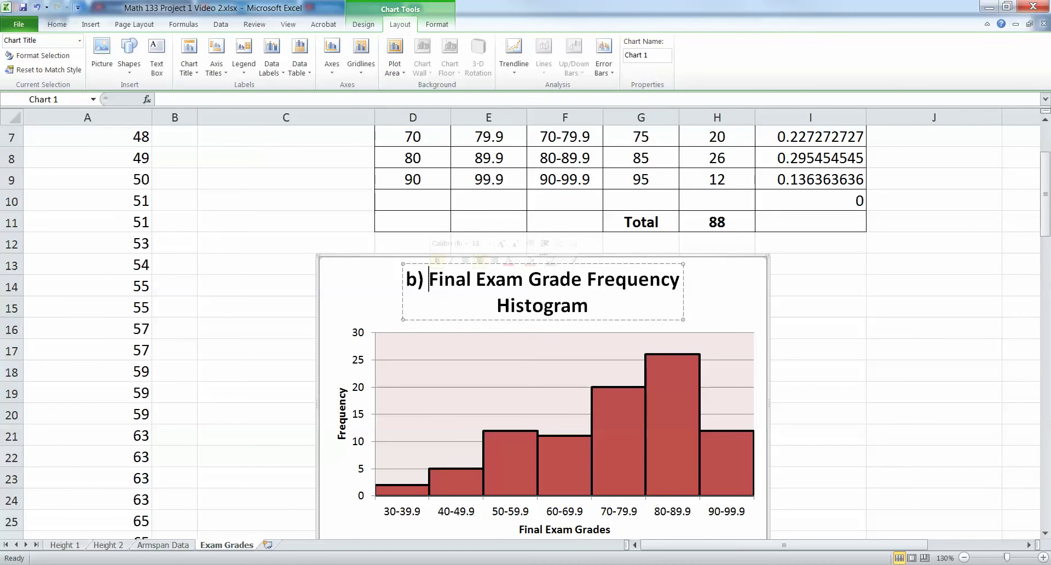
{"action": "left_click_drag", "start_coordinate": [429, 279], "coordinate": [407, 280]}
{"action": "type", "text": "1."}
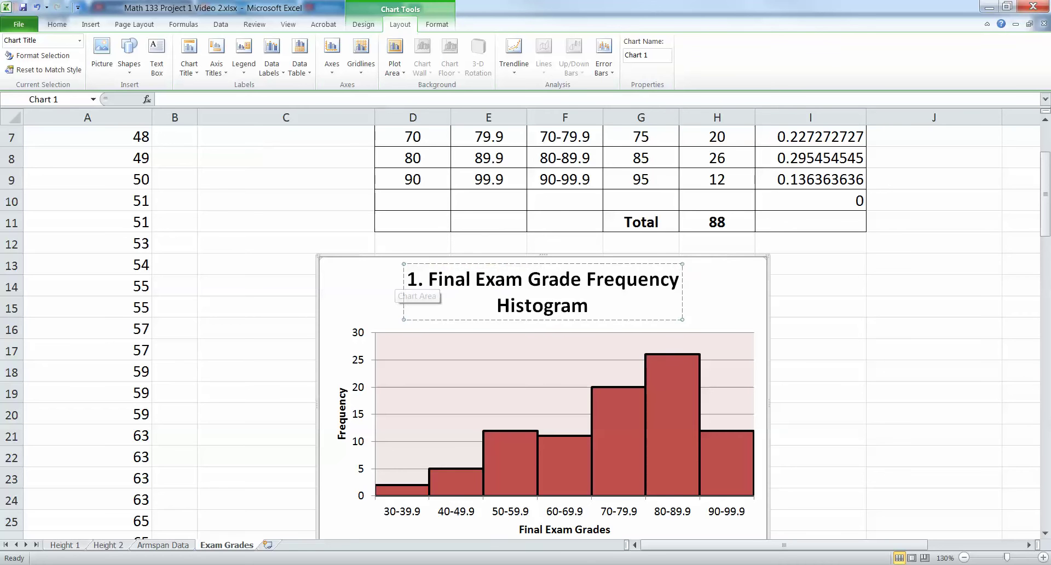
{"action": "left_click", "coordinate": [396, 280]}
Insert a clustered column chart of the relative frequencies in I3:I9 and remove its legend
{"action": "scroll", "coordinate": [526, 329], "scroll_direction": "up", "scroll_amount": 2}
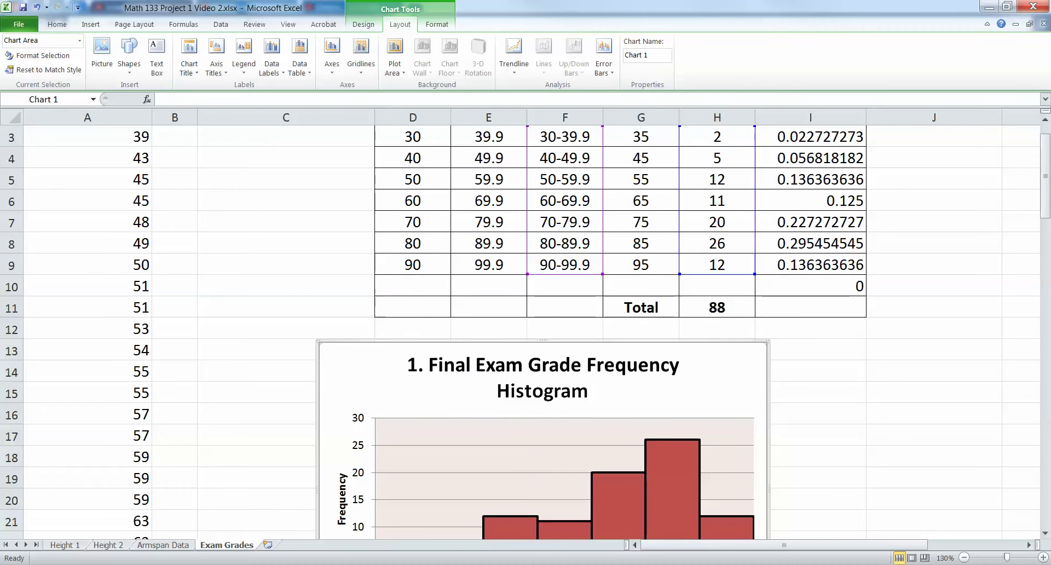
{"action": "scroll", "coordinate": [526, 329], "scroll_direction": "down", "scroll_amount": 1}
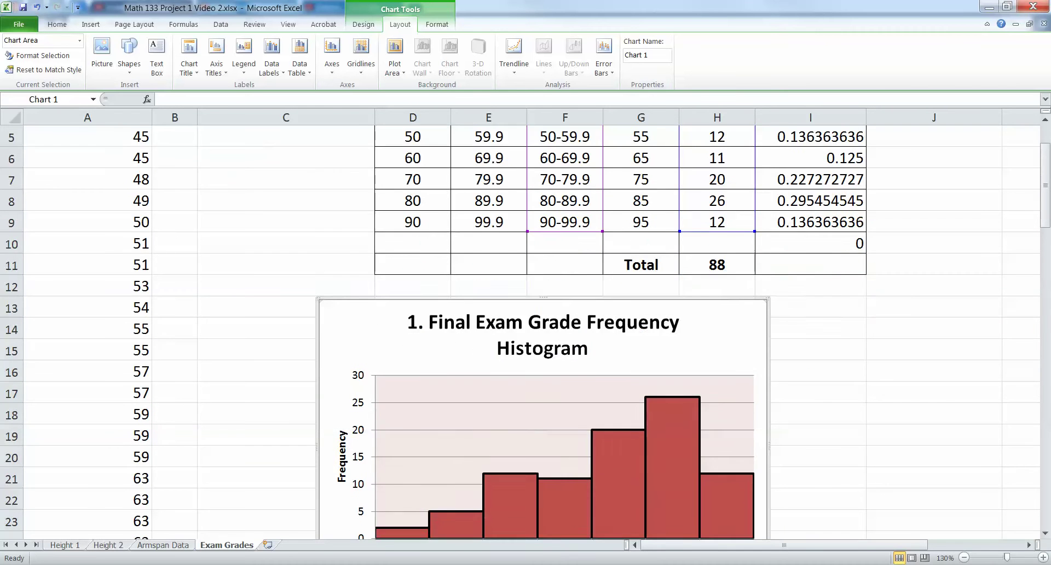
{"action": "scroll", "coordinate": [525, 329], "scroll_direction": "up", "scroll_amount": 2}
{"action": "left_click", "coordinate": [810, 392]}
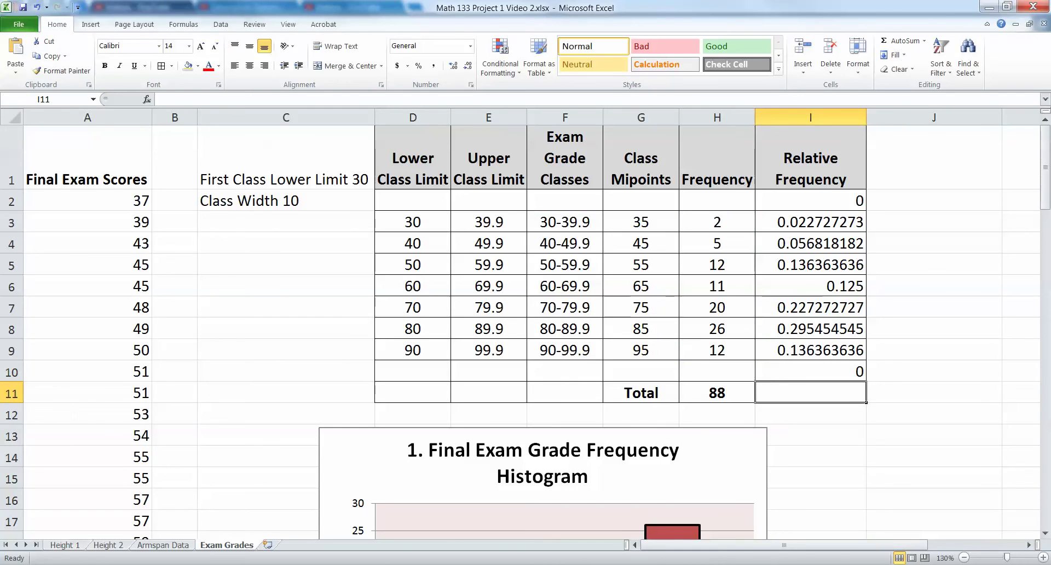
{"action": "left_click_drag", "start_coordinate": [810, 222], "coordinate": [811, 350]}
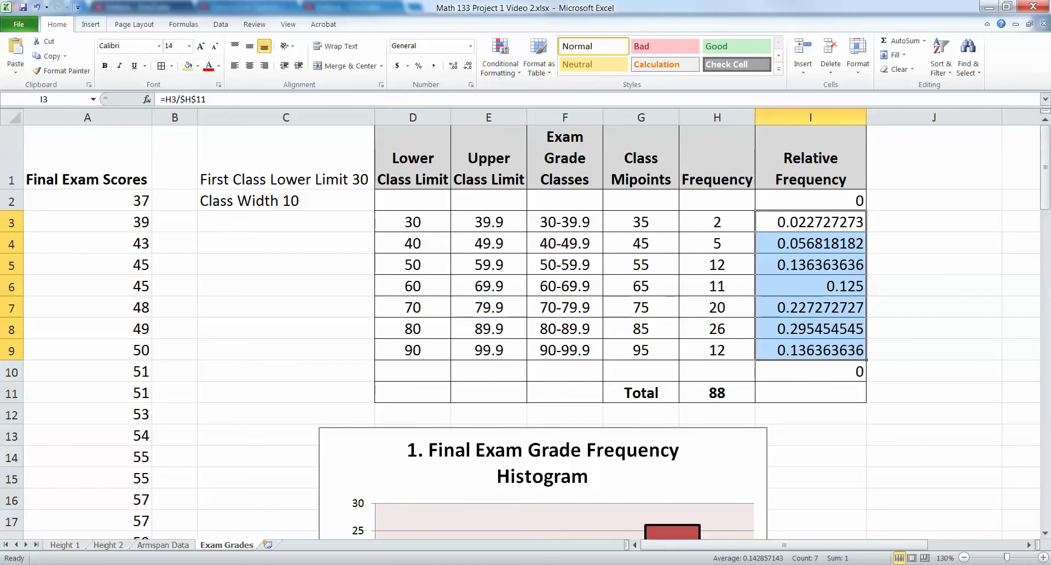
{"action": "left_click", "coordinate": [91, 24]}
{"action": "left_click", "coordinate": [239, 55]}
{"action": "left_click", "coordinate": [241, 99]}
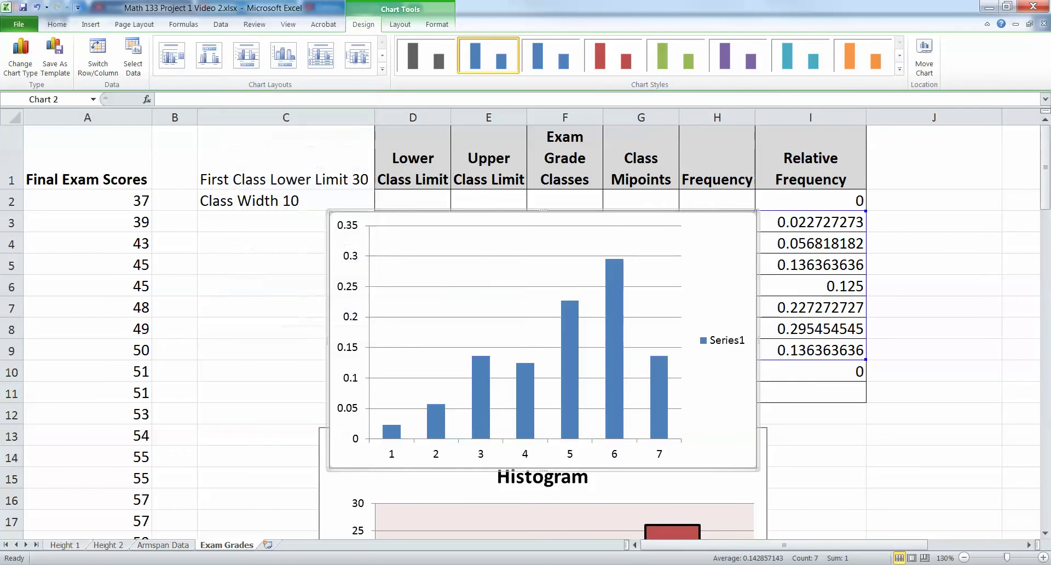
{"action": "key", "text": "Delete"}
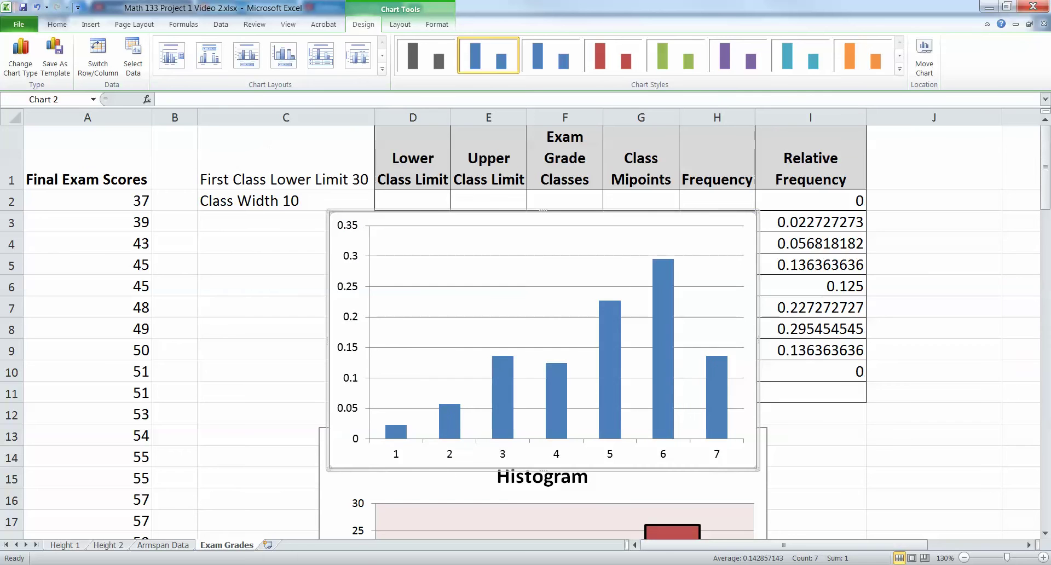
Apply the purple chart style with a shaded plot area to the relative frequency chart
{"action": "left_click", "coordinate": [663, 350]}
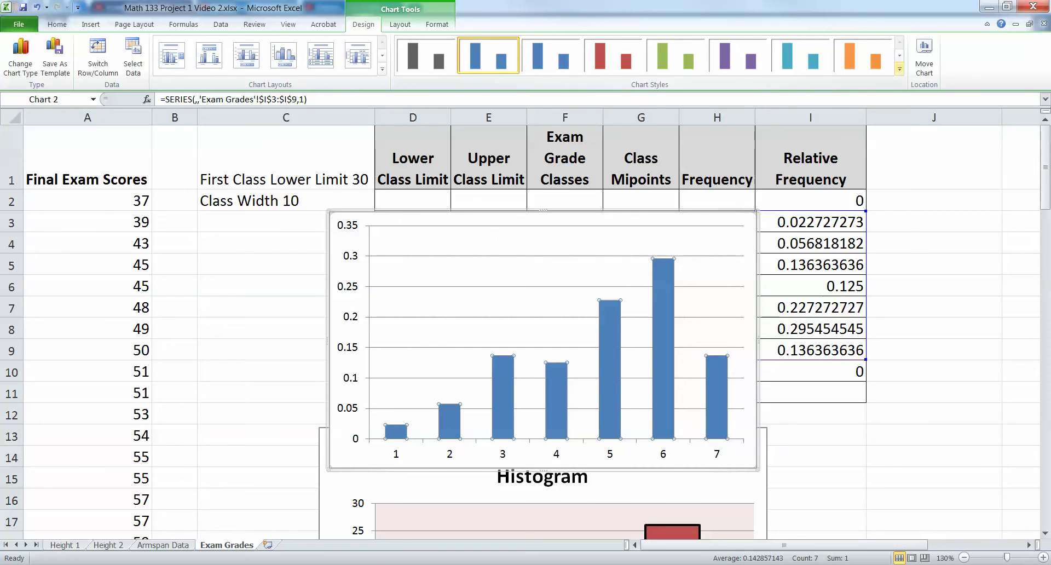
{"action": "left_click", "coordinate": [899, 69]}
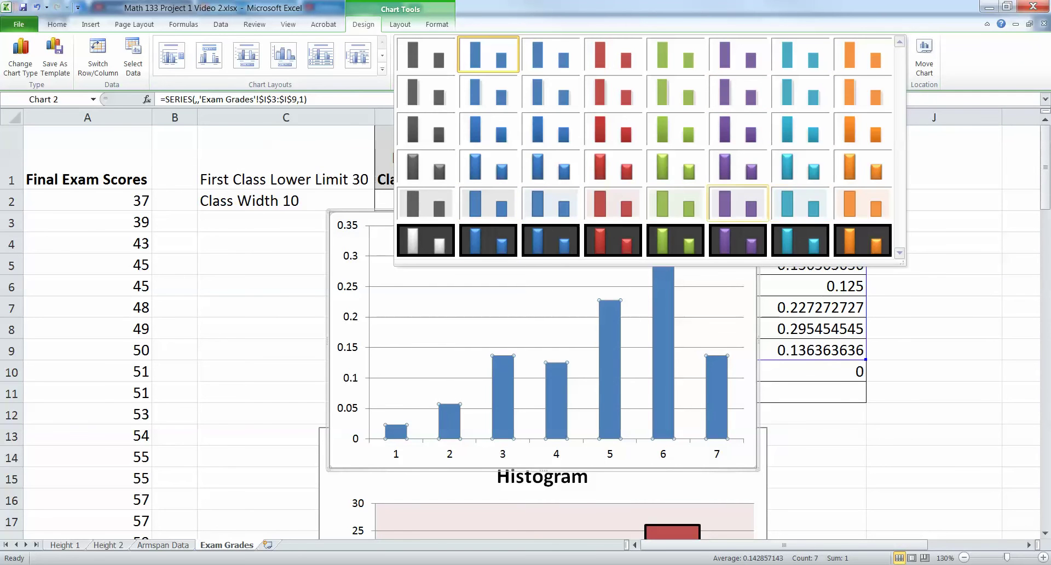
{"action": "left_click", "coordinate": [739, 210]}
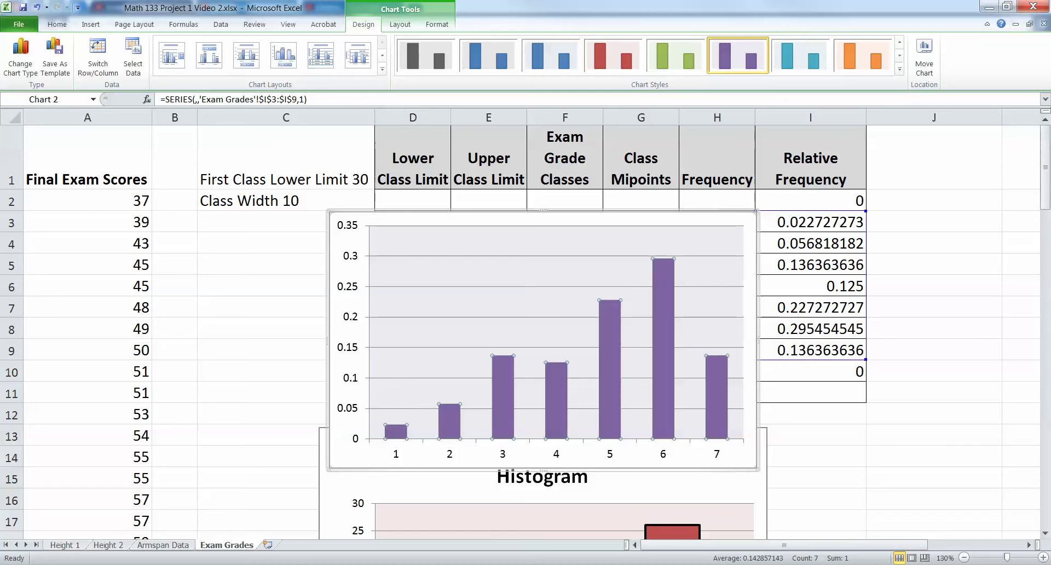
{"action": "left_click", "coordinate": [556, 454]}
{"action": "right_click", "coordinate": [500, 456]}
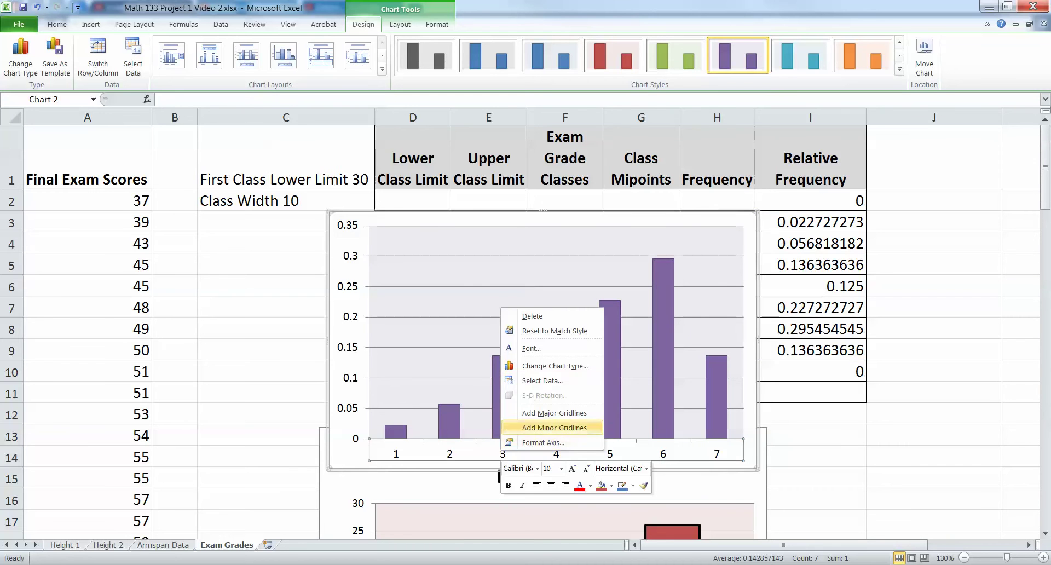
{"action": "left_click", "coordinate": [547, 380]}
{"action": "left_click", "coordinate": [297, 371]}
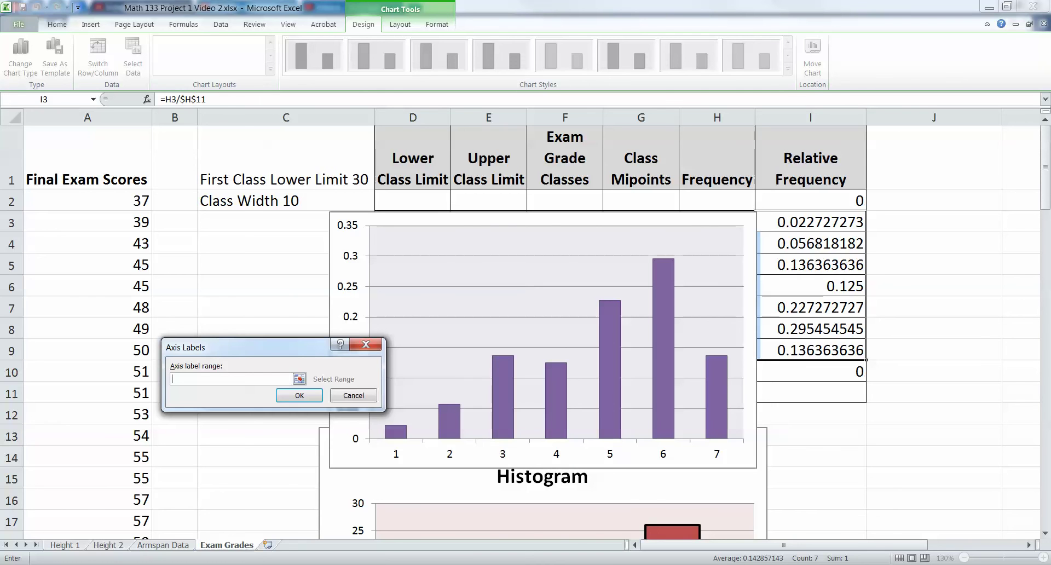
{"action": "left_click_drag", "start_coordinate": [565, 201], "coordinate": [601, 359]}
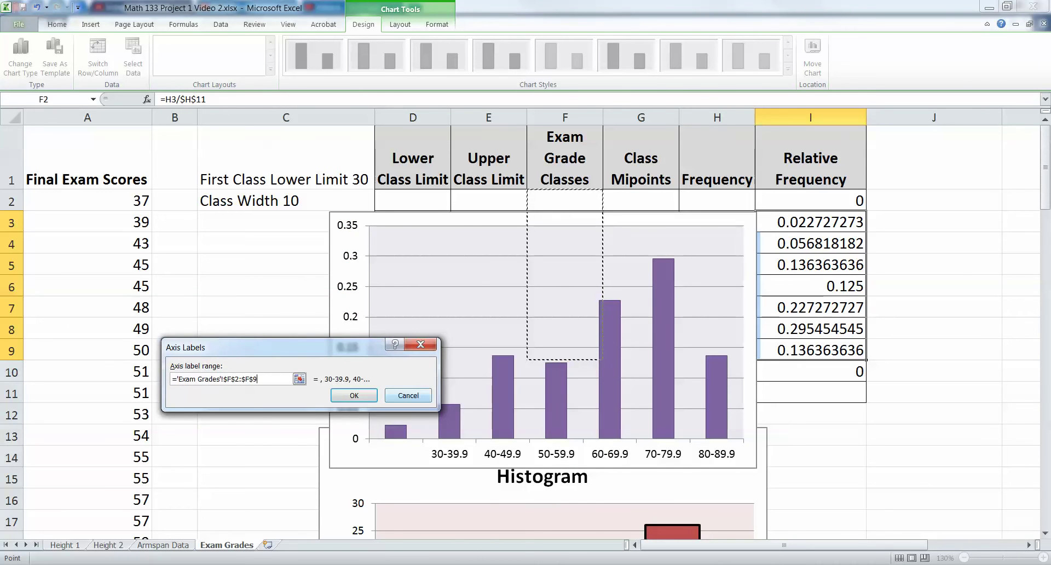
{"action": "left_click", "coordinate": [409, 394]}
{"action": "left_click", "coordinate": [440, 466]}
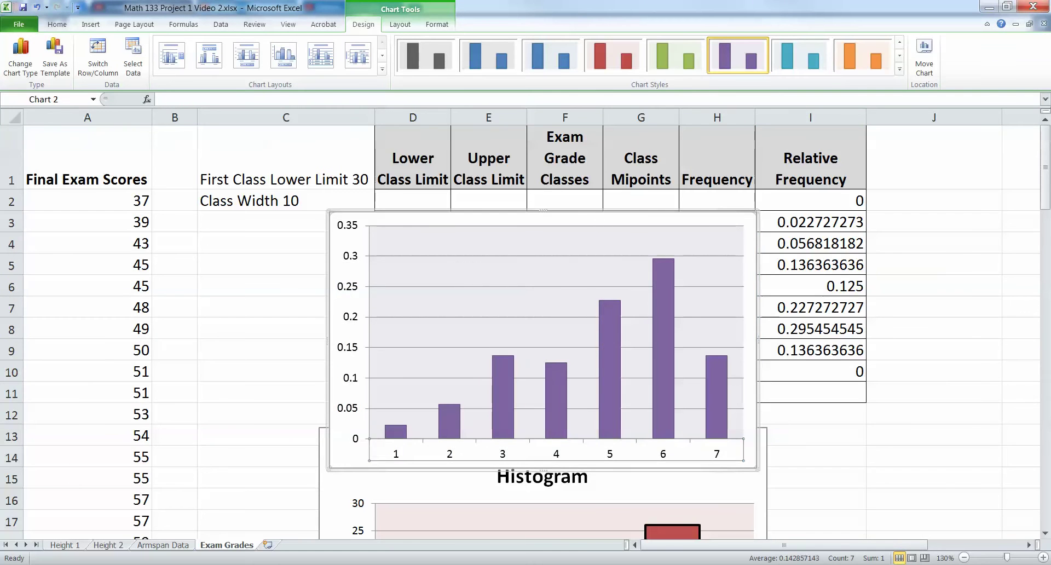
Move the relative frequency chart aside to uncover the Exam Grade Classes cells in column F
{"action": "left_click_drag", "start_coordinate": [440, 456], "coordinate": [785, 448]}
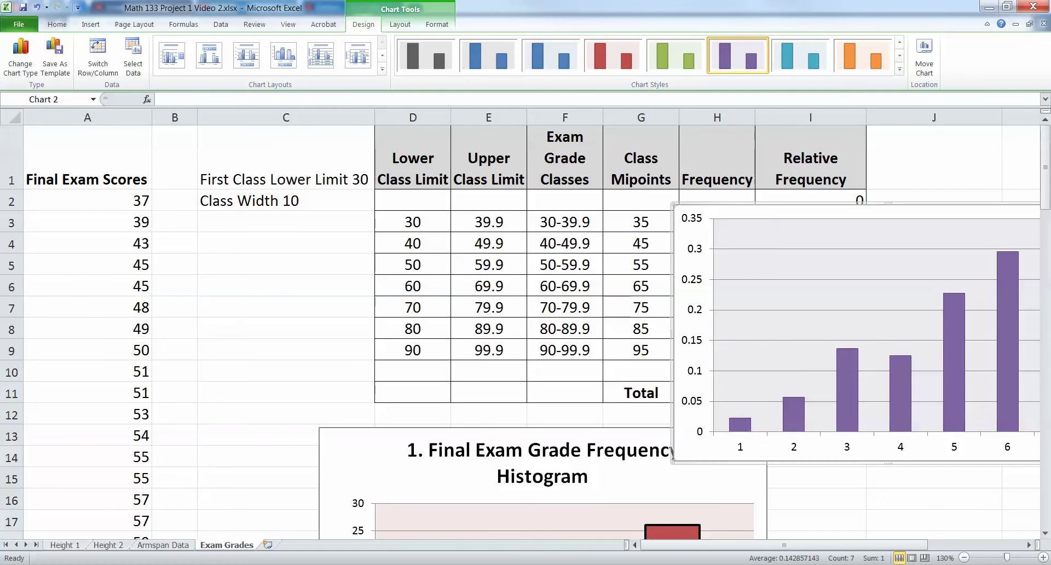
{"action": "right_click", "coordinate": [794, 446]}
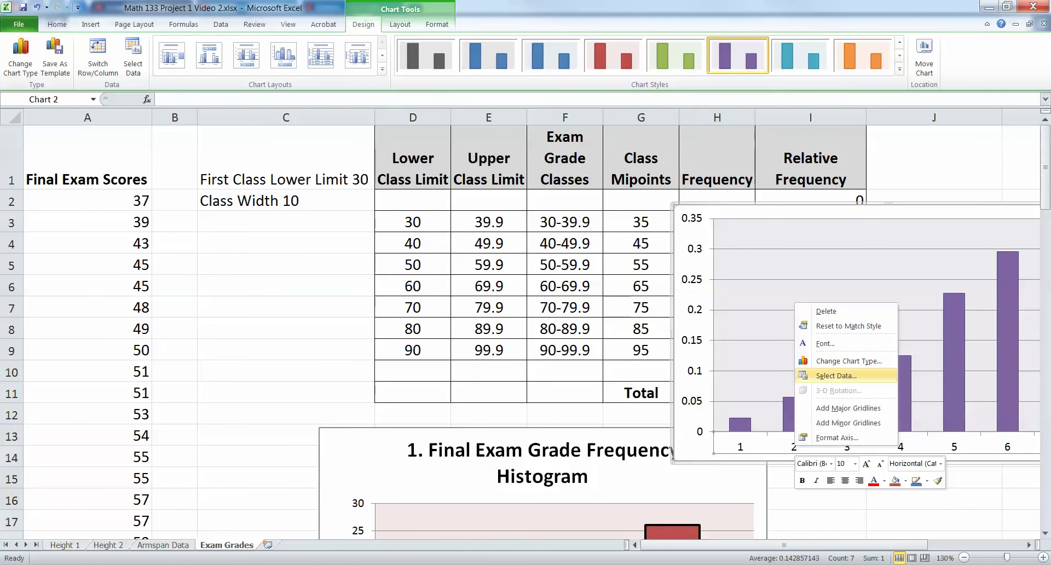
{"action": "left_click", "coordinate": [836, 375]}
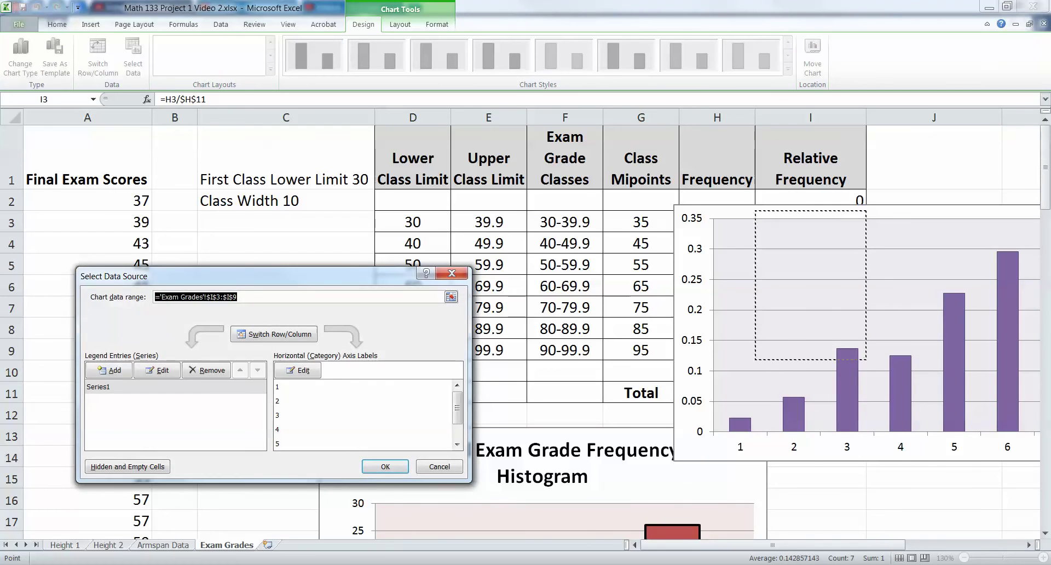
{"action": "left_click_drag", "start_coordinate": [565, 222], "coordinate": [599, 351]}
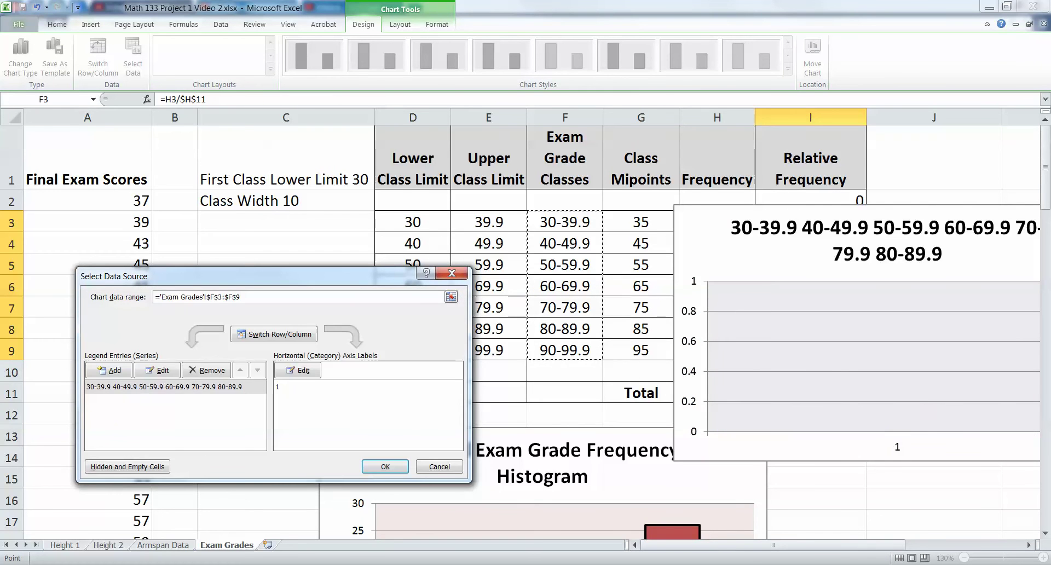
{"action": "left_click", "coordinate": [385, 466]}
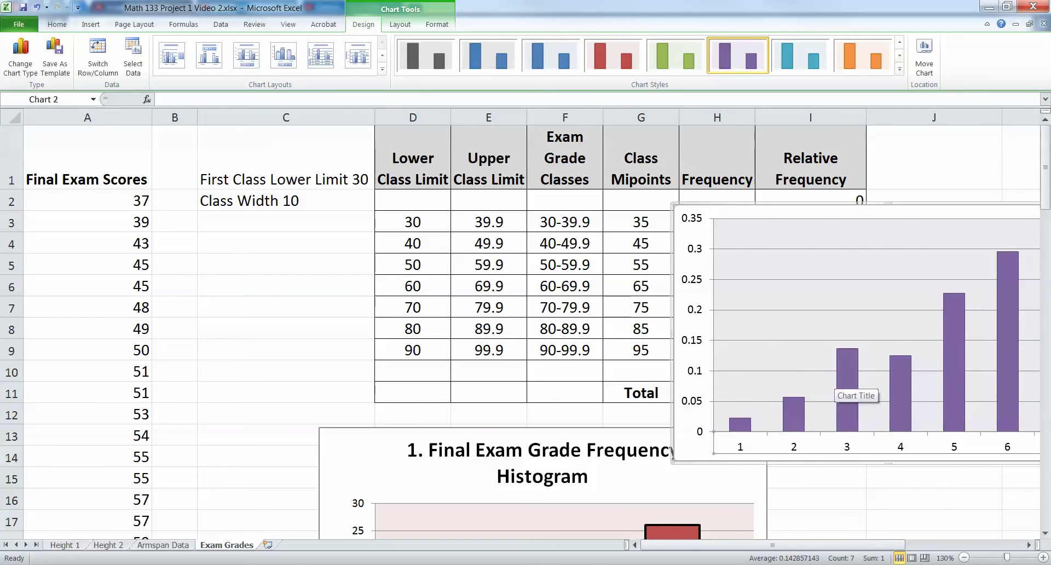
{"action": "right_click", "coordinate": [798, 455]}
{"action": "right_click", "coordinate": [787, 453]}
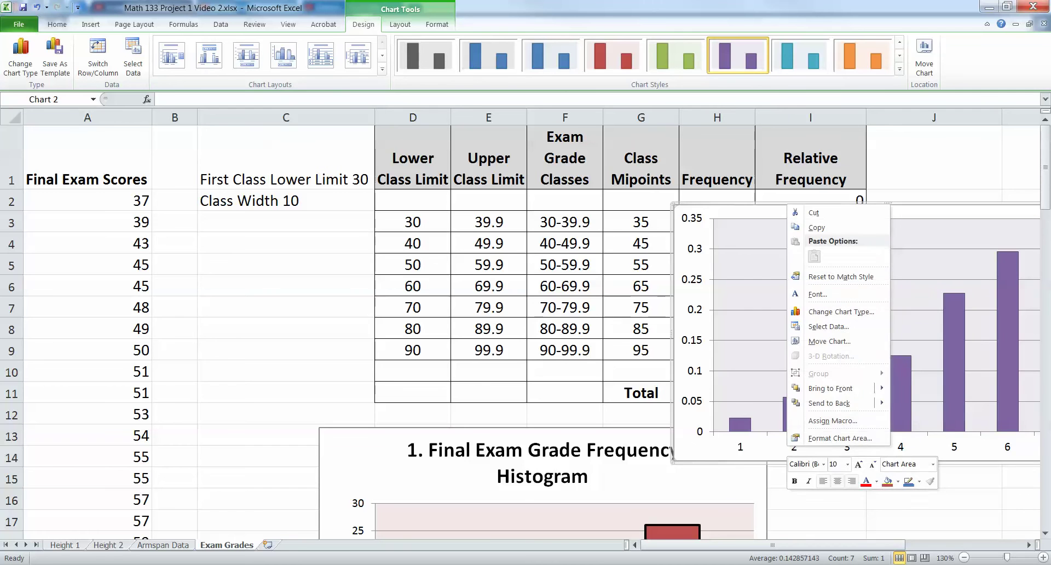
{"action": "right_click", "coordinate": [777, 454]}
{"action": "right_click", "coordinate": [743, 445]}
{"action": "left_click", "coordinate": [934, 477]}
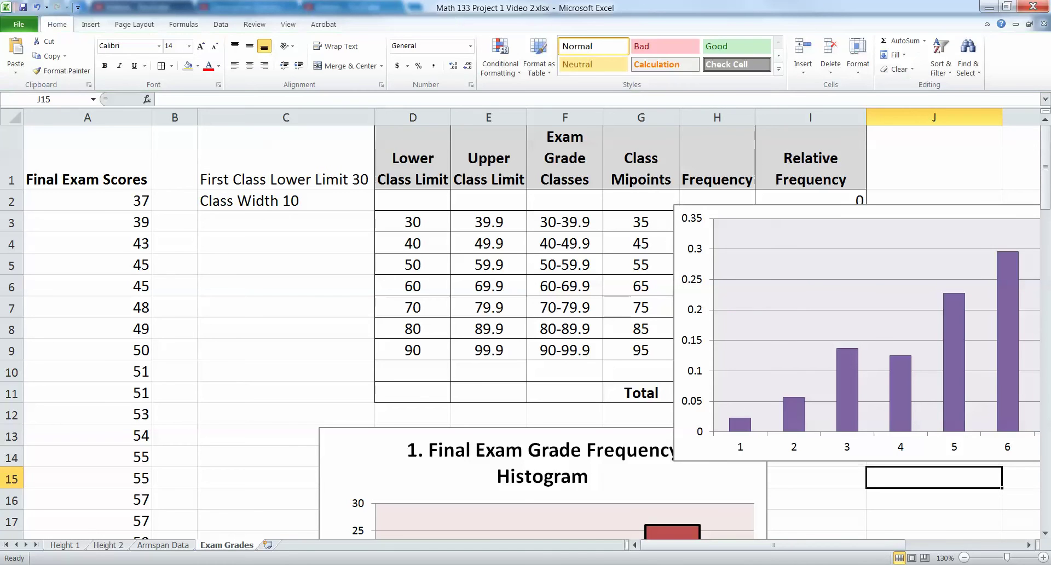
Set the relative frequency chart's horizontal axis labels to the exam grade classes in F3:F9
{"action": "right_click", "coordinate": [847, 448]}
{"action": "left_click", "coordinate": [888, 377]}
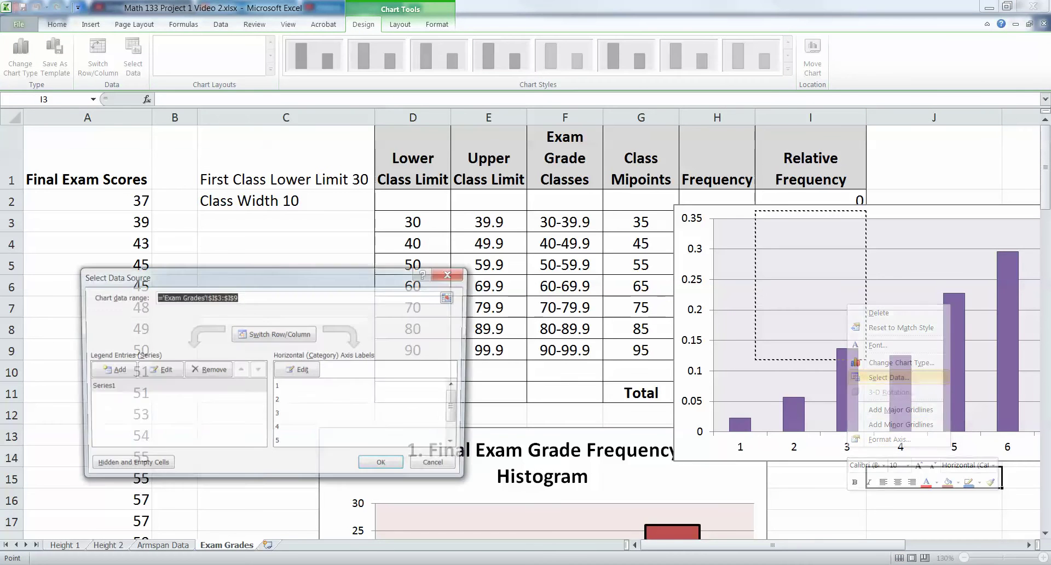
{"action": "left_click", "coordinate": [297, 369]}
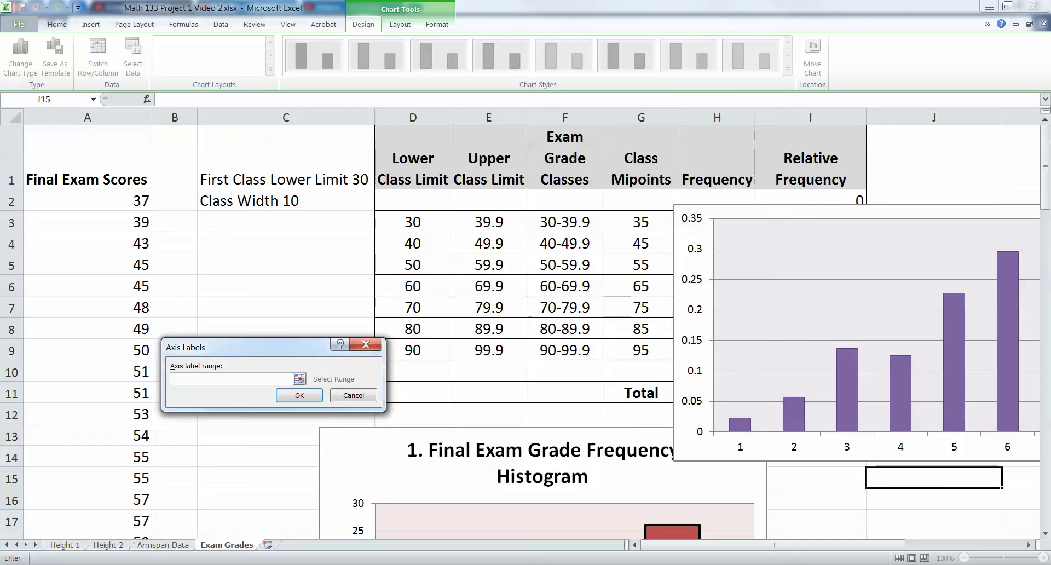
{"action": "left_click_drag", "start_coordinate": [565, 222], "coordinate": [569, 351]}
{"action": "left_click", "coordinate": [354, 395]}
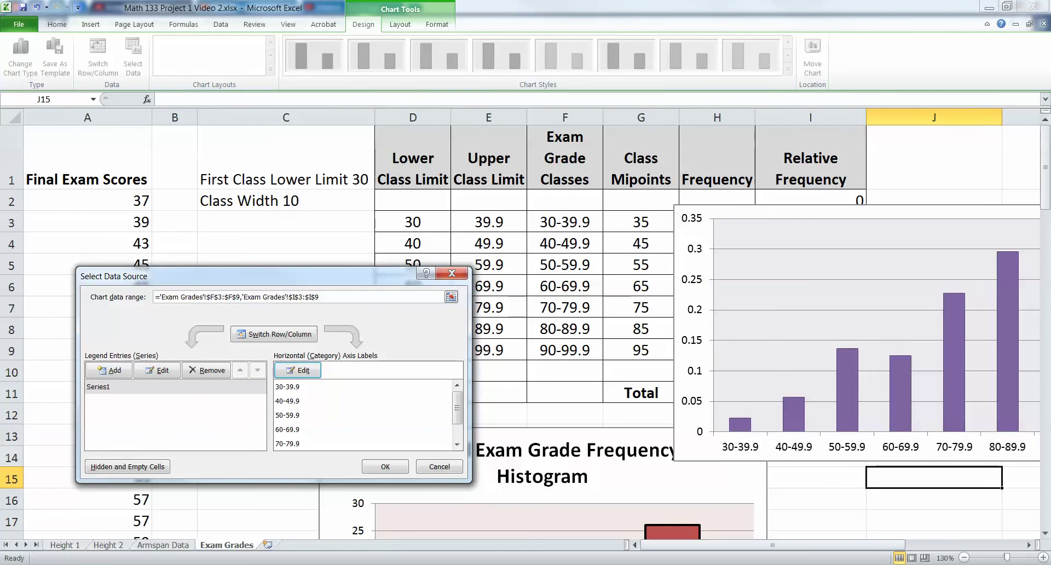
{"action": "left_click", "coordinate": [385, 466]}
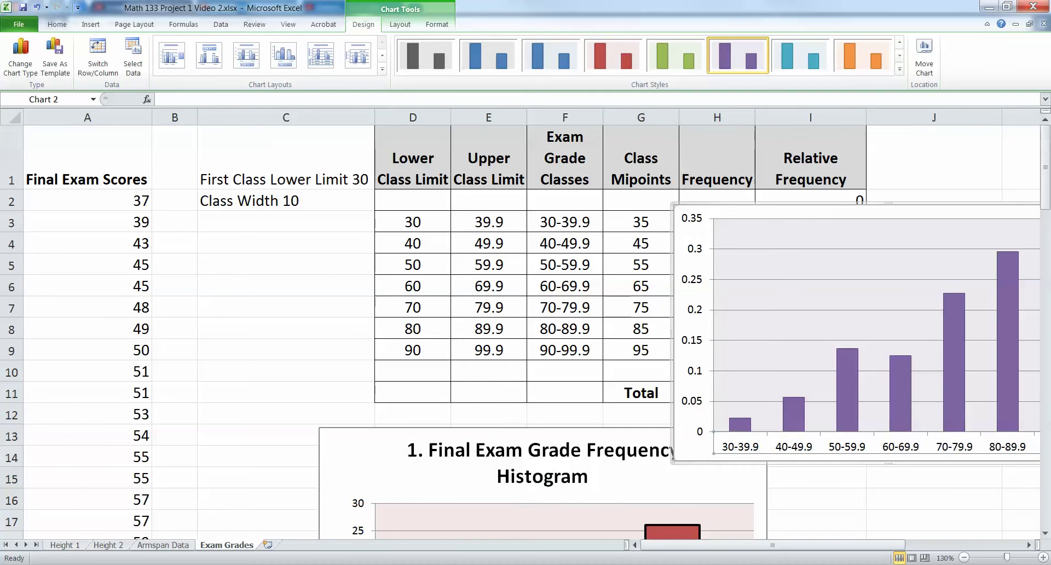
Move the relative frequency chart directly above the frequency histogram and add a title above its plot area
{"action": "left_click_drag", "start_coordinate": [876, 456], "coordinate": [512, 457]}
{"action": "left_click_drag", "start_coordinate": [491, 329], "coordinate": [501, 286]}
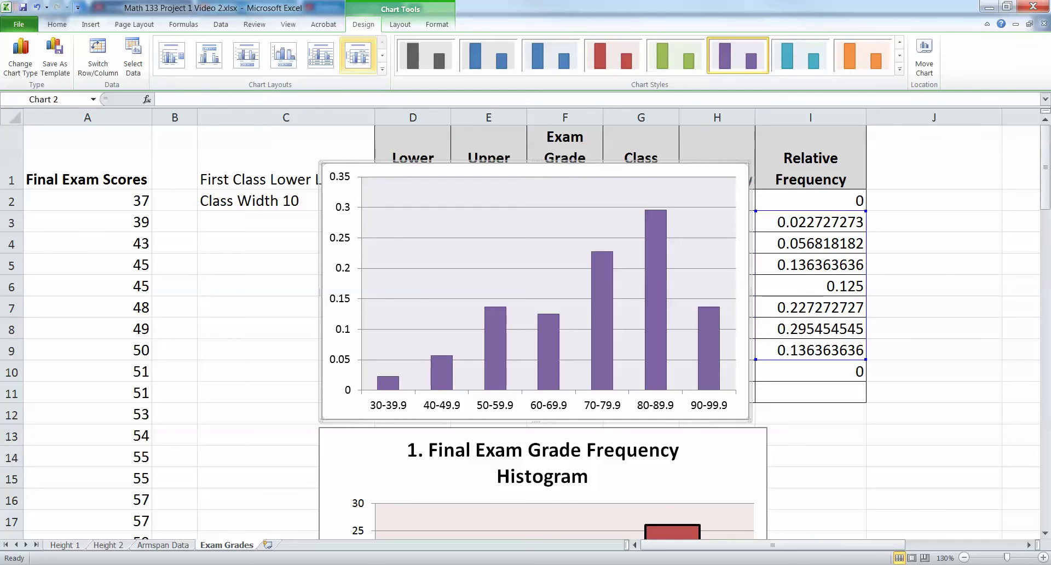
{"action": "left_click", "coordinate": [400, 24]}
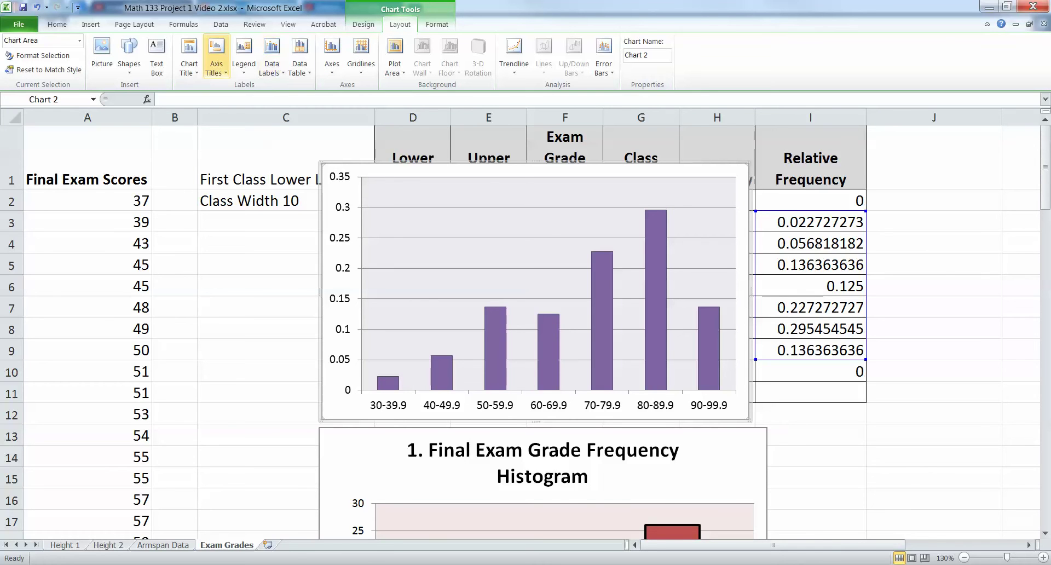
{"action": "left_click", "coordinate": [189, 57]}
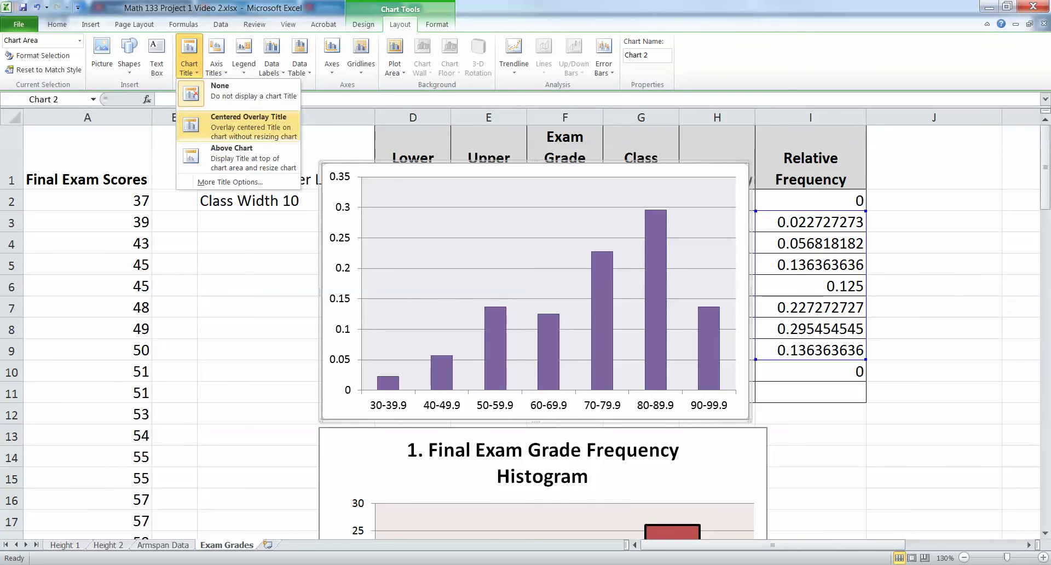
{"action": "left_click", "coordinate": [241, 158]}
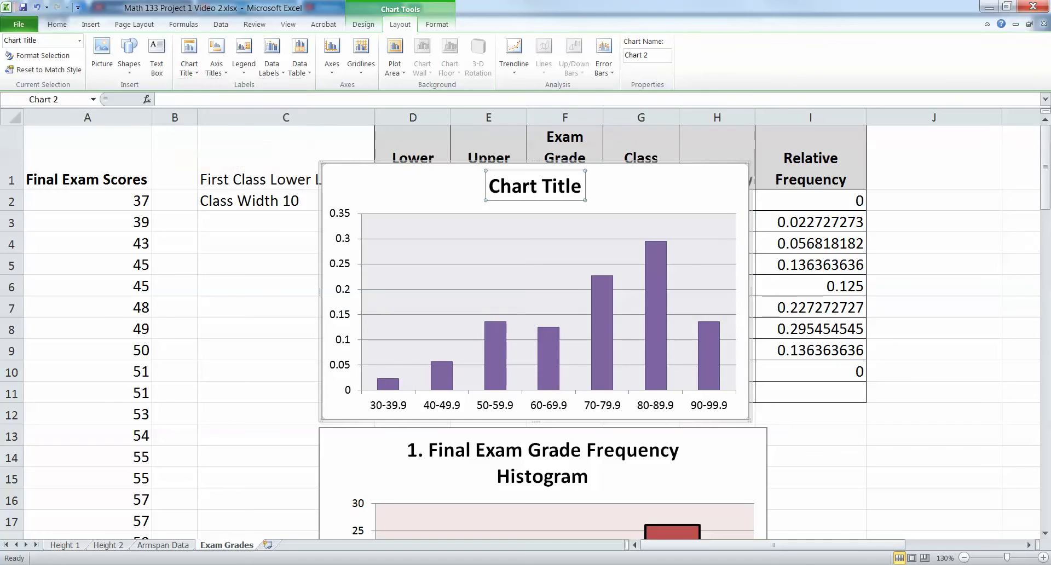
Enter "2. Final Exam Grade Relative Frequency Histogram" as the new chart's title and deselect the title
{"action": "type", "text": "2."}
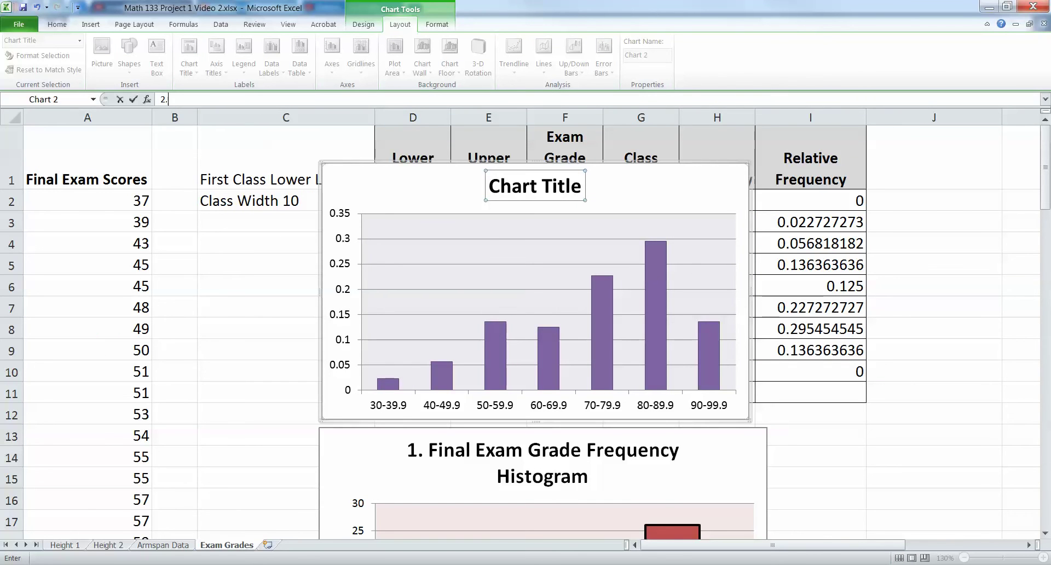
{"action": "key", "text": "BackSpace"}
{"action": "type", "text": "Final Exam Grade Relatigve"}
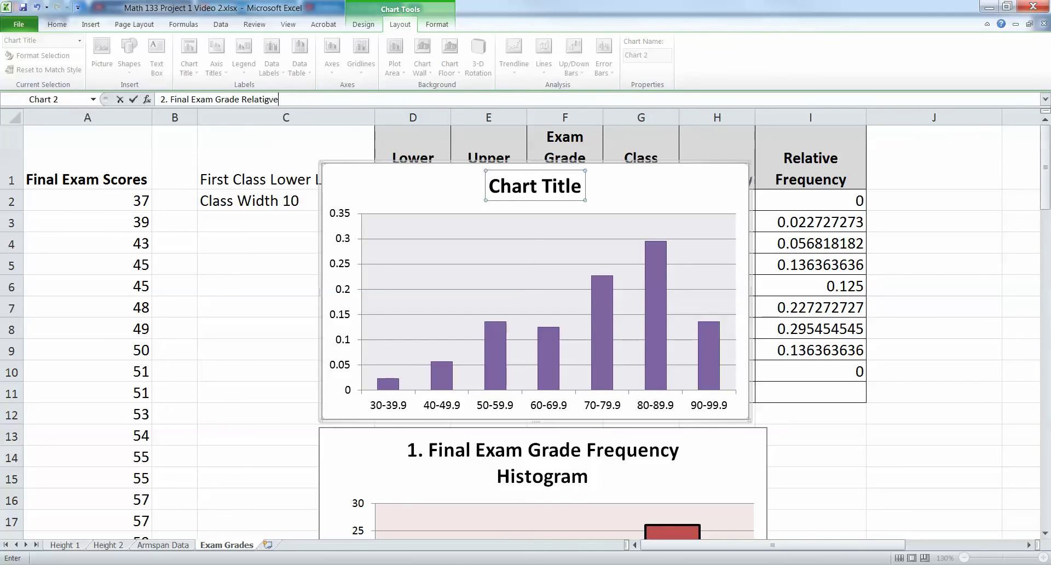
{"action": "key", "text": "BackSpace"}
{"action": "key", "text": "BackSpace"}
{"action": "key", "text": "BackSpace"}
{"action": "type", "text": "ve Frequency Histogram"}
{"action": "key", "text": "Return"}
{"action": "key", "text": "Escape"}
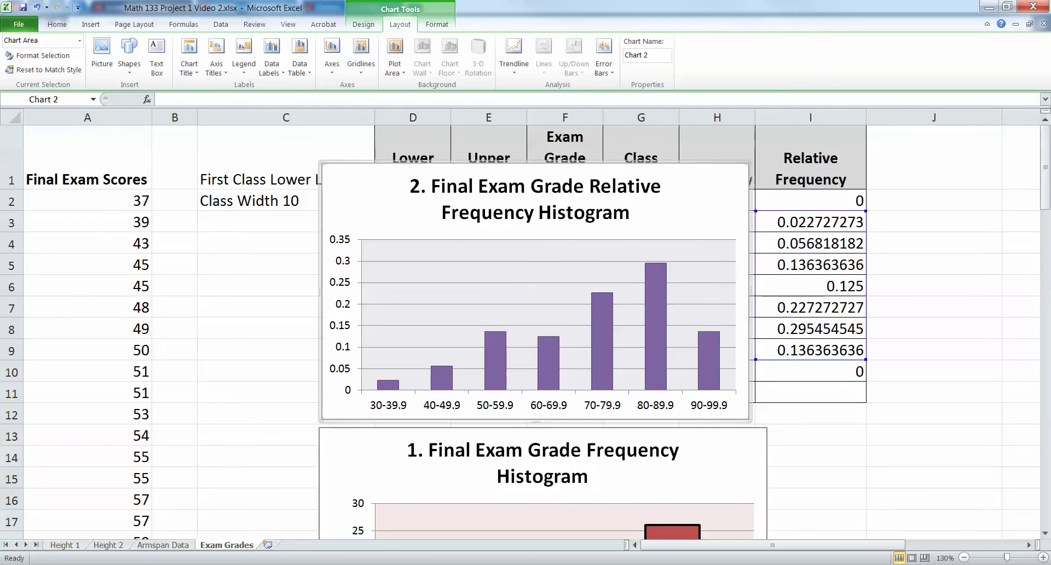
Add a rotated vertical axis title reading "Relative Frequency" to the relative frequency chart
{"action": "left_click", "coordinate": [216, 55]}
{"action": "mouse_move", "coordinate": [263, 101]}
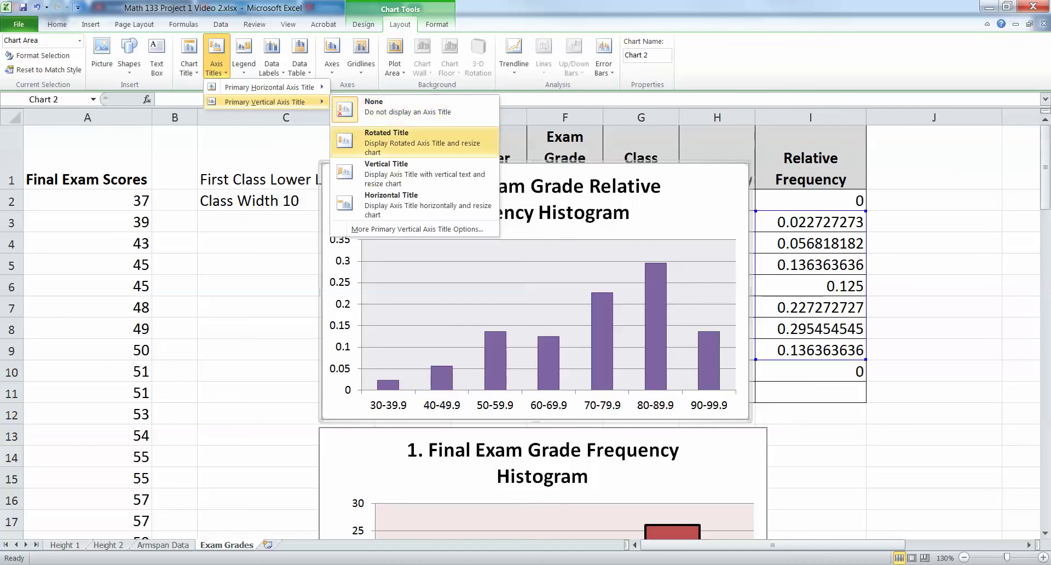
{"action": "left_click", "coordinate": [415, 141]}
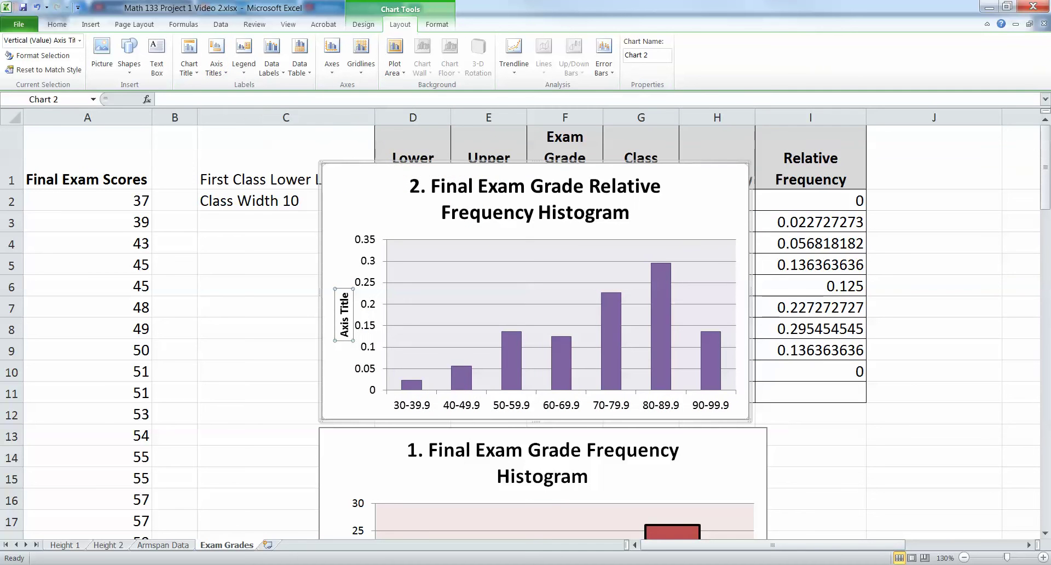
{"action": "type", "text": "Relative"}
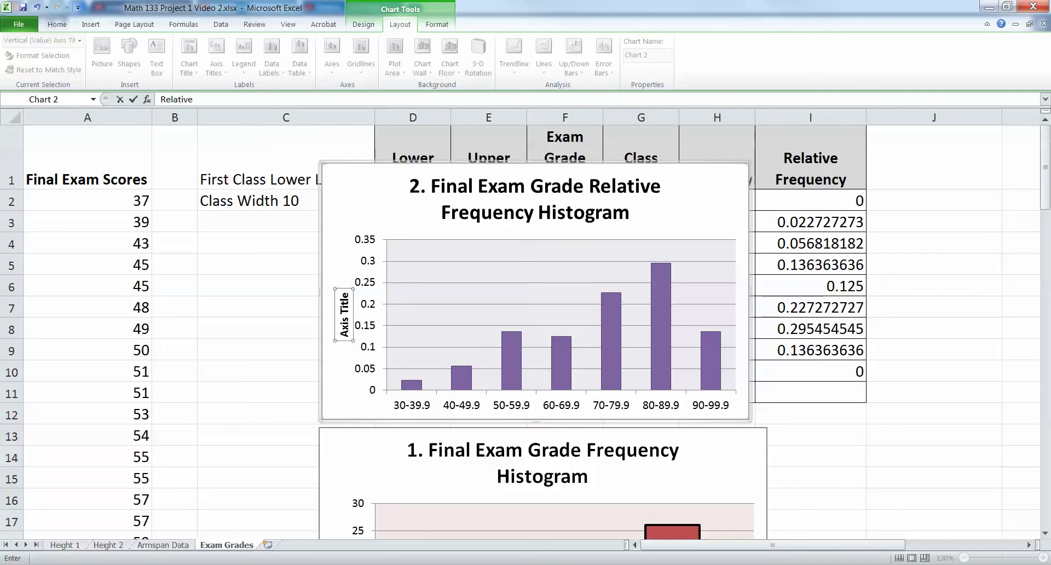
{"action": "type", "text": " Frequency"}
{"action": "key", "text": "Return"}
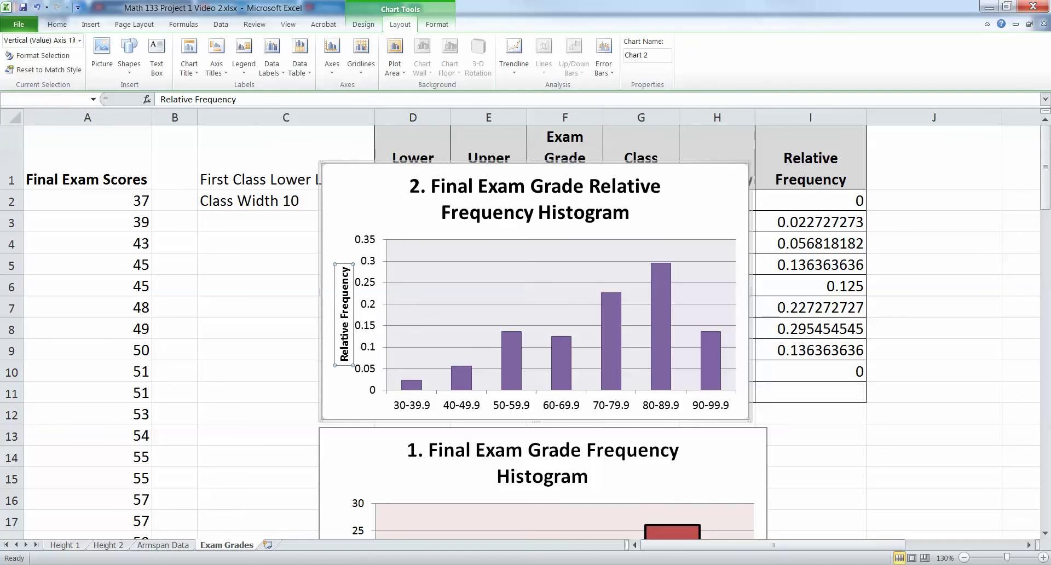
Add a horizontal axis title reading "Final Exam Grades" below the relative frequency chart's axis and nudge the chart slightly
{"action": "left_click", "coordinate": [216, 55]}
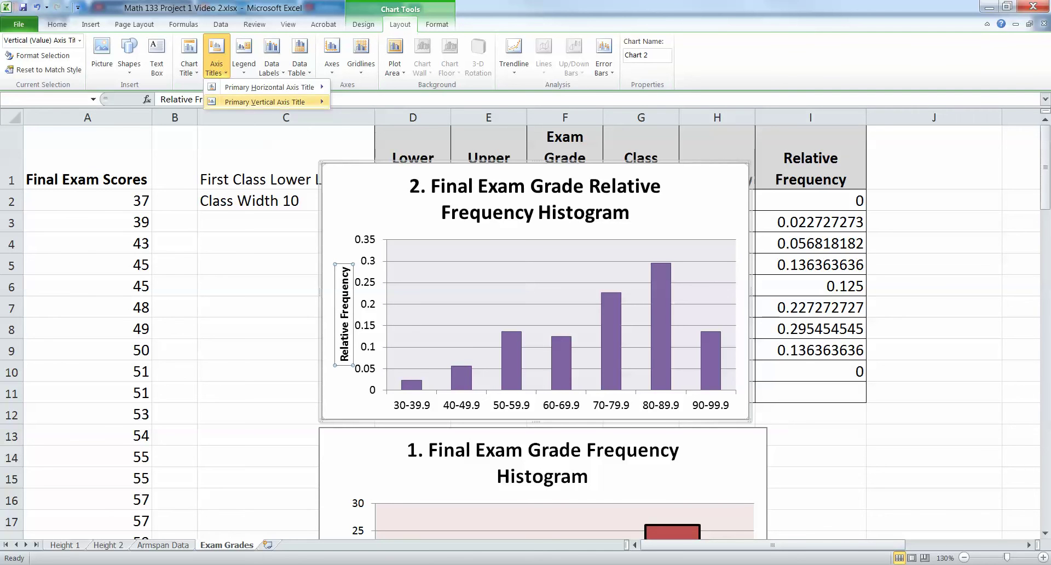
{"action": "mouse_move", "coordinate": [268, 87]}
{"action": "left_click", "coordinate": [391, 121]}
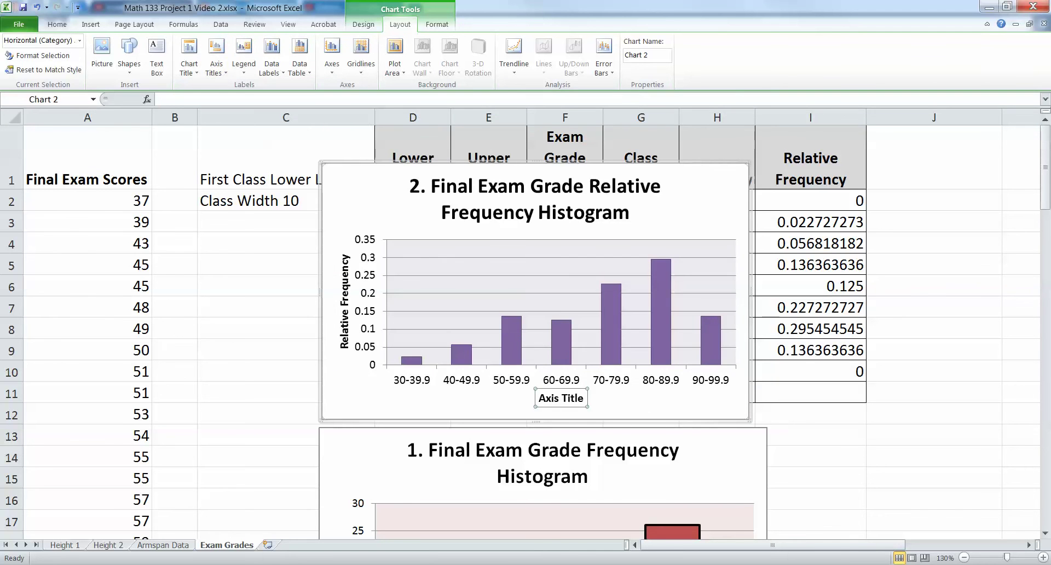
{"action": "type", "text": "G"}
{"action": "type", "text": "Fina"}
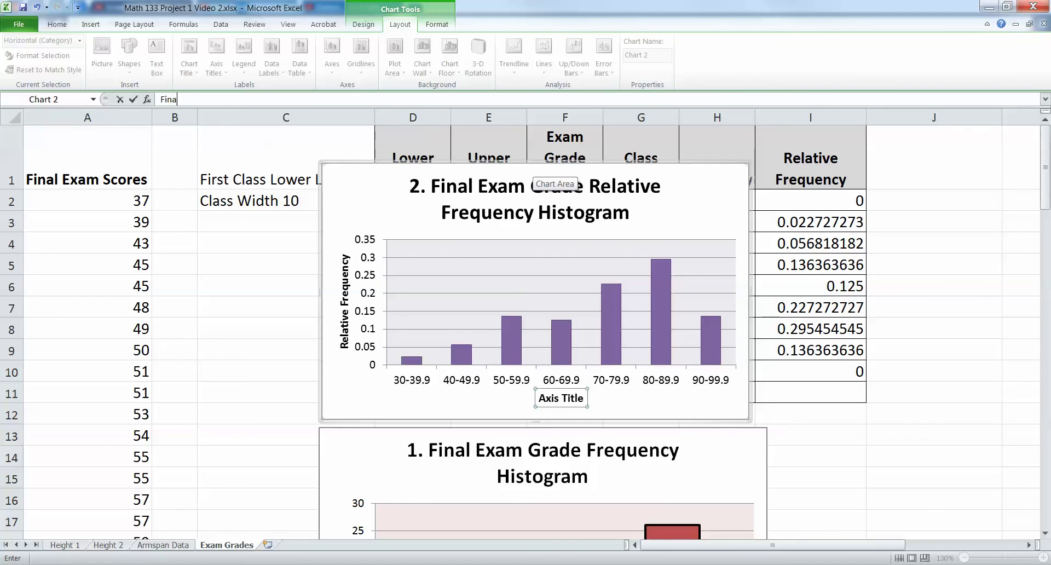
{"action": "type", "text": "l Exam Grades"}
{"action": "key", "text": "Return"}
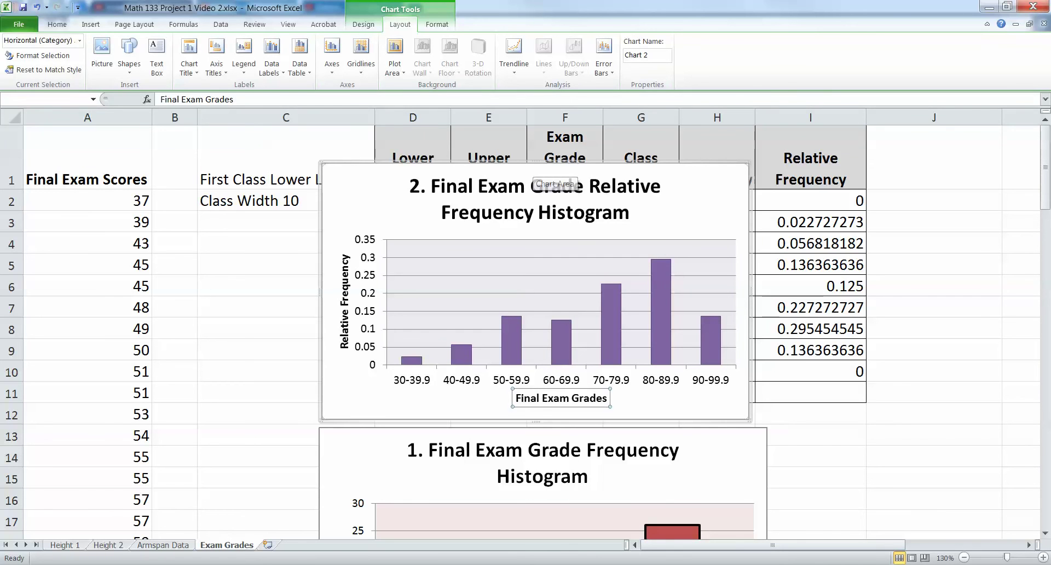
{"action": "left_click_drag", "start_coordinate": [533, 168], "coordinate": [530, 167]}
Format the relative frequency chart's data series with no gap between the bars
{"action": "right_click", "coordinate": [661, 338]}
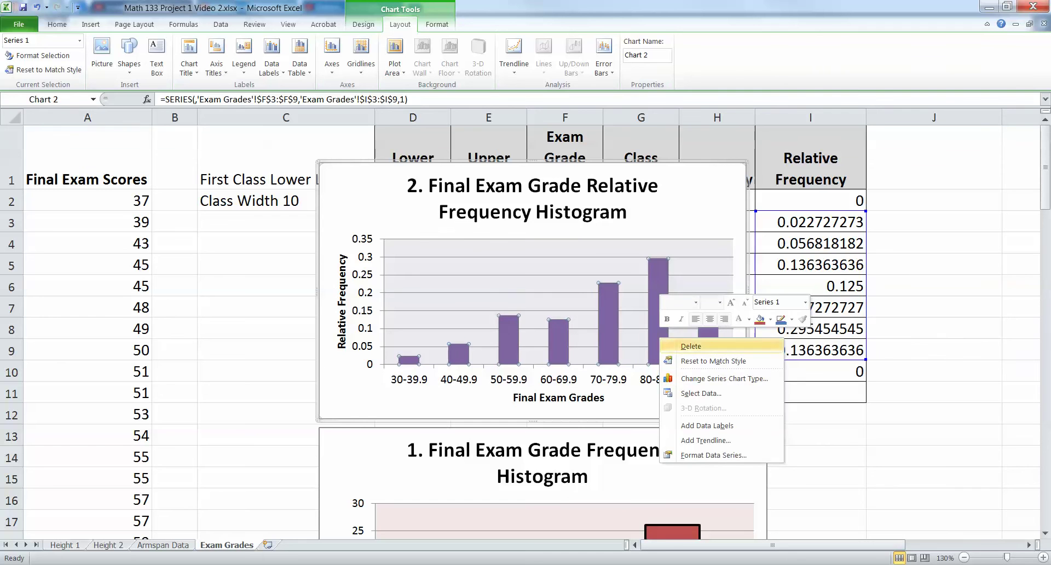
{"action": "left_click", "coordinate": [712, 455]}
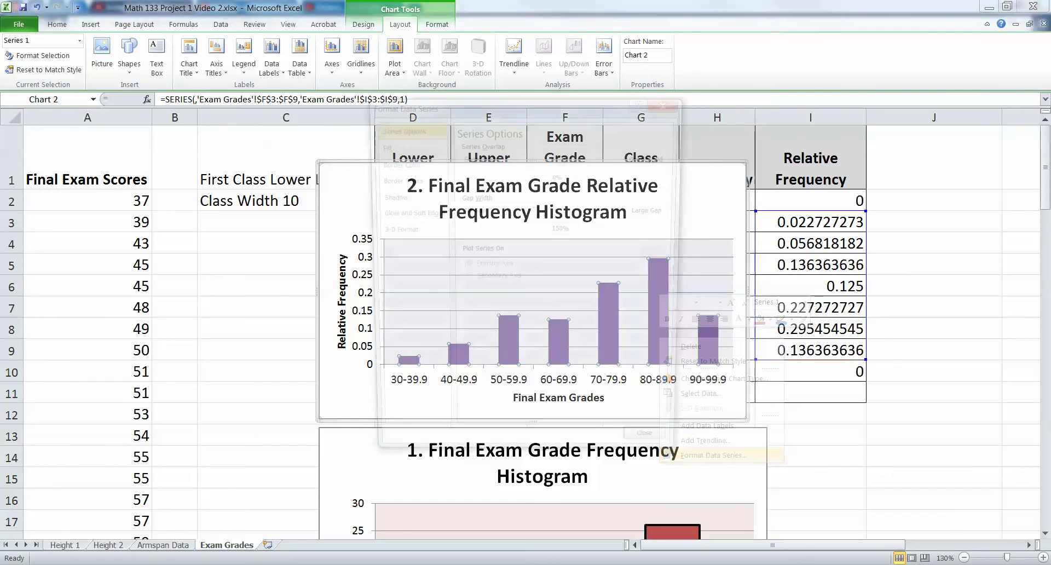
{"action": "left_click_drag", "start_coordinate": [536, 211], "coordinate": [498, 212]}
Set the border width of the relative frequency bars to 2 pt
{"action": "left_click", "coordinate": [395, 179]}
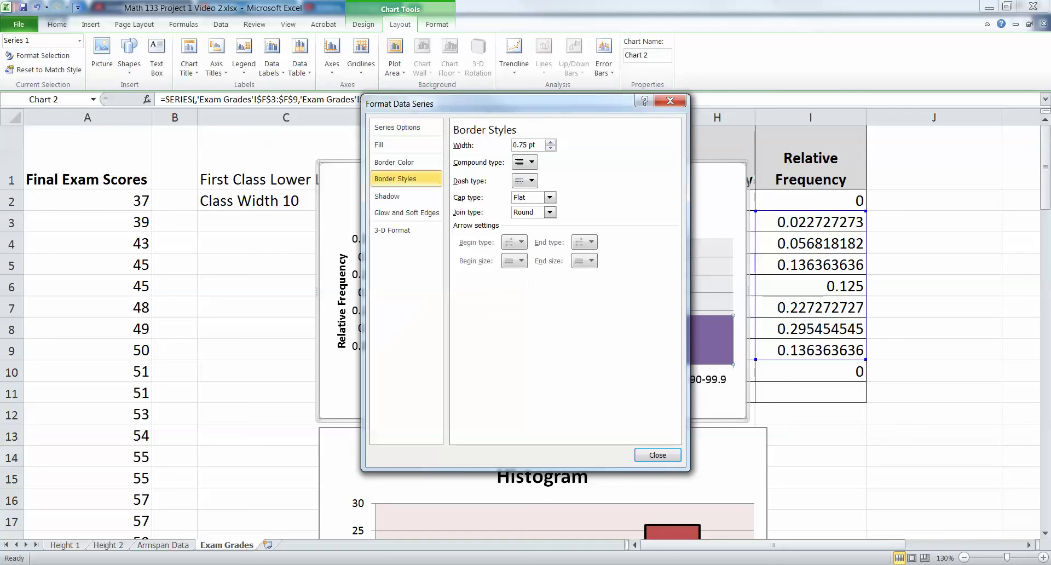
{"action": "left_click", "coordinate": [550, 142]}
{"action": "left_click", "coordinate": [550, 142]}
{"action": "left_click", "coordinate": [550, 143]}
{"action": "left_click", "coordinate": [550, 142]}
{"action": "left_click", "coordinate": [550, 142]}
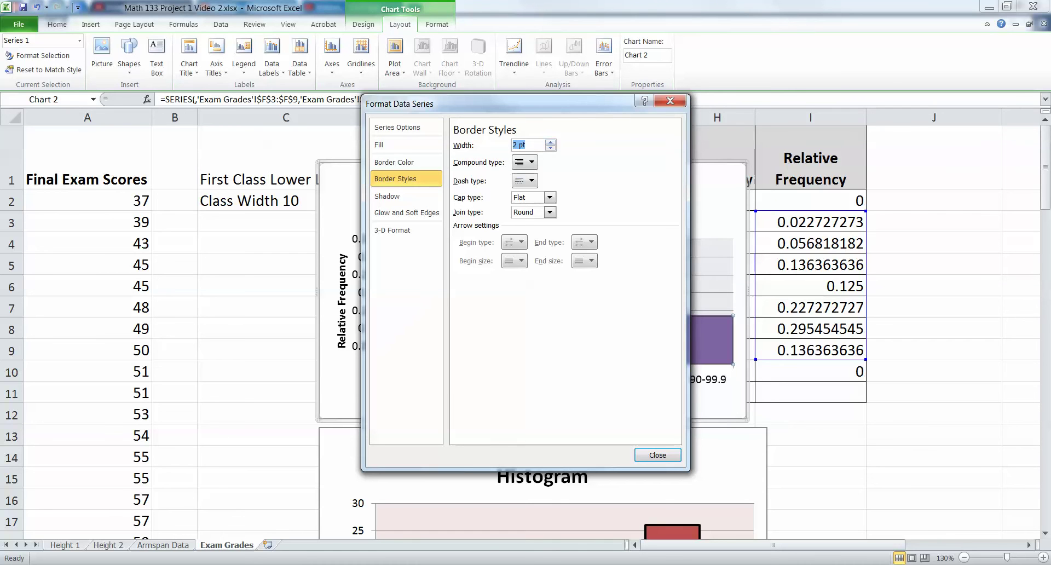
Set the border color of the relative frequency bars to solid black and finish formatting the series
{"action": "left_click", "coordinate": [394, 162]}
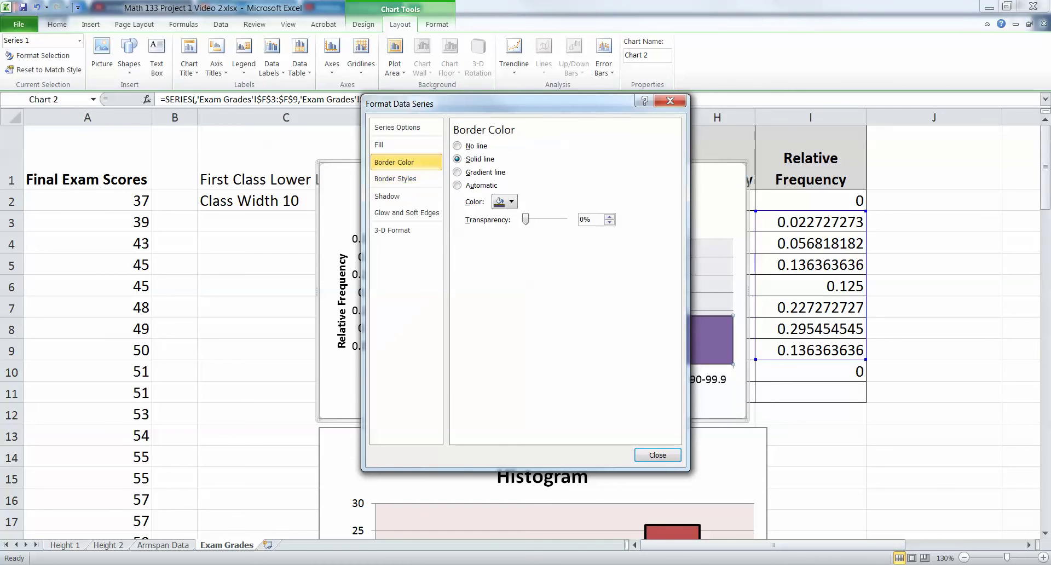
{"action": "left_click", "coordinate": [504, 202]}
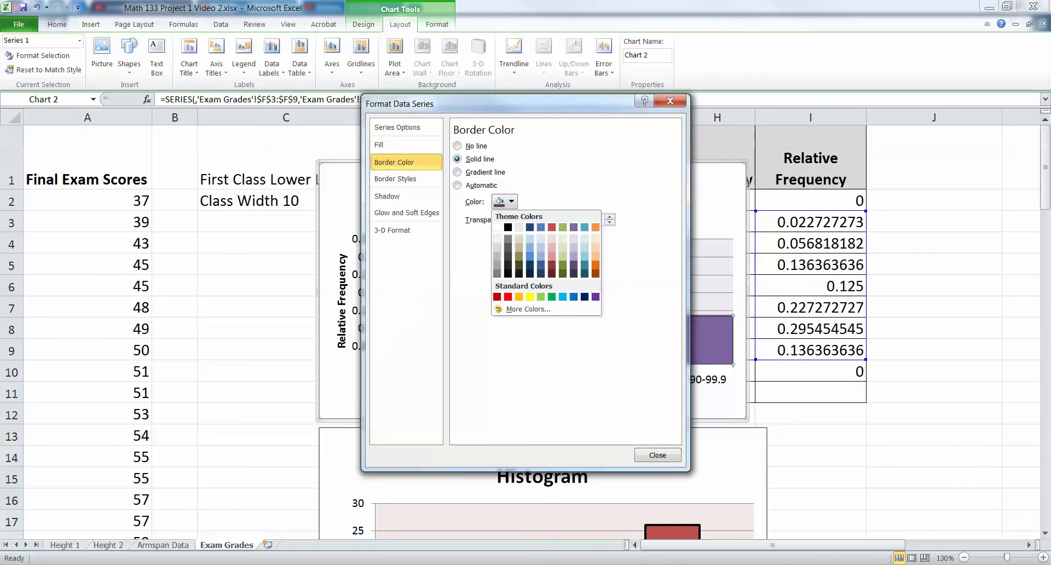
{"action": "left_click", "coordinate": [507, 227]}
{"action": "left_click", "coordinate": [658, 455]}
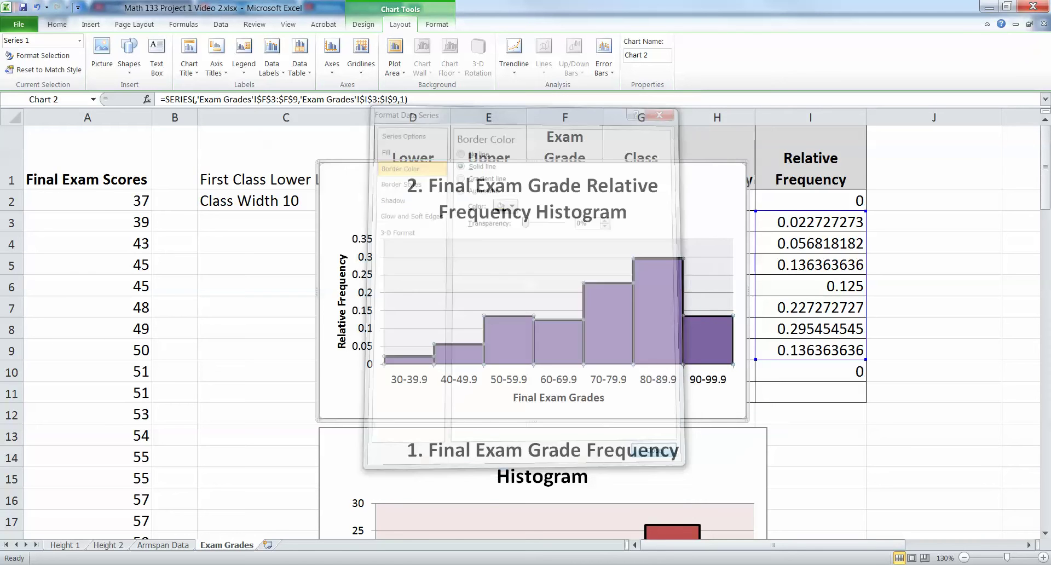
Move the relative frequency histogram beside the frequency histogram below the table, enlarge it down to row 26, and deselect it
{"action": "scroll", "coordinate": [743, 205], "scroll_direction": "down", "scroll_amount": 1}
{"action": "scroll", "coordinate": [743, 205], "scroll_direction": "up", "scroll_amount": 1}
{"action": "left_click_drag", "start_coordinate": [743, 215], "coordinate": [818, 227]}
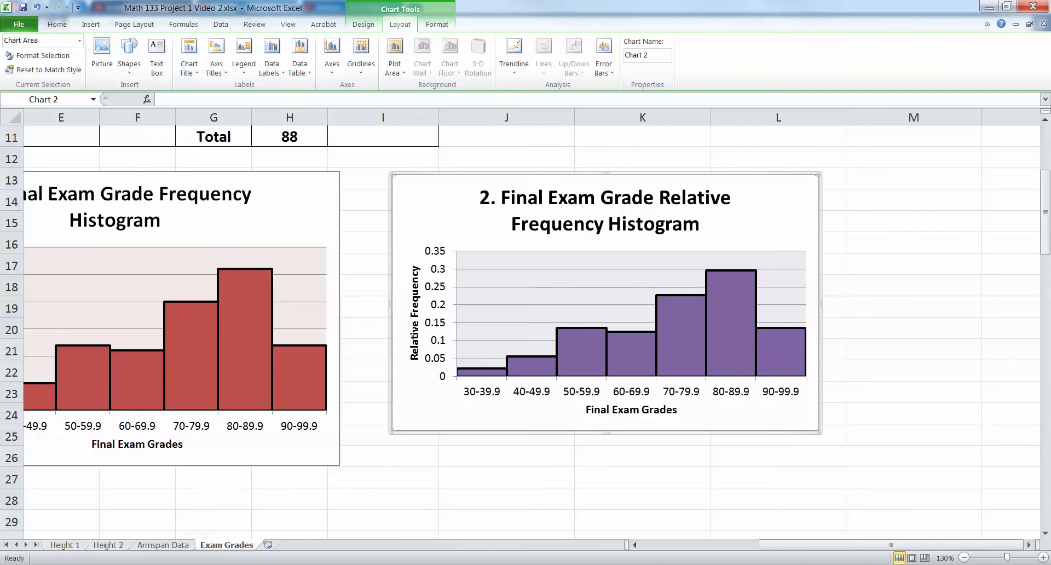
{"action": "left_click_drag", "start_coordinate": [820, 433], "coordinate": [893, 469]}
{"action": "left_click", "coordinate": [365, 458]}
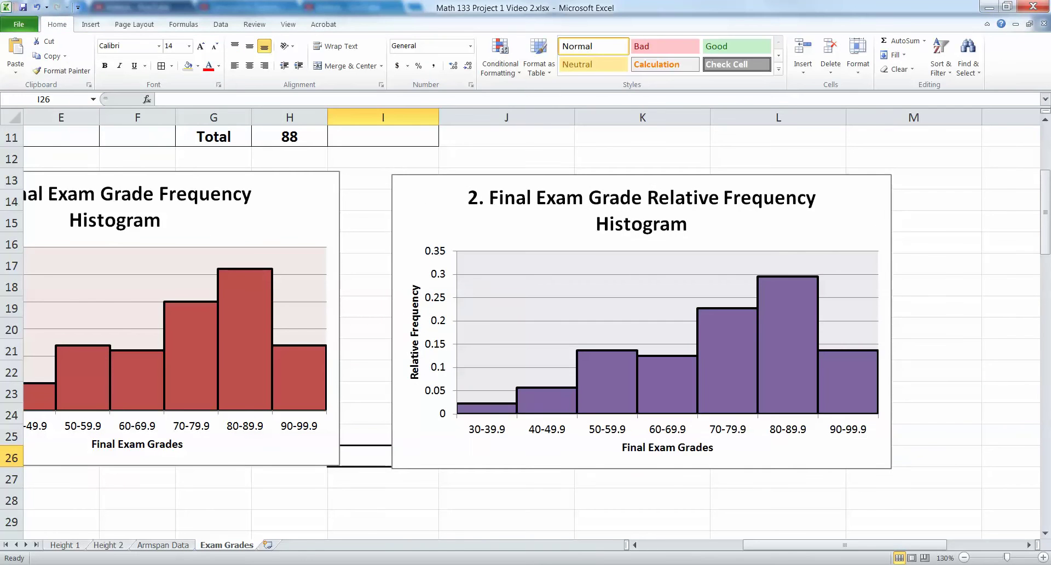
Extend the relative frequency chart's upper-left corner slightly to line its top edge up with the frequency histogram, and deselect it
{"action": "scroll", "coordinate": [366, 457], "scroll_direction": "up", "scroll_amount": 2}
{"action": "scroll", "coordinate": [525, 329], "scroll_direction": "down", "scroll_amount": 2}
{"action": "left_click", "coordinate": [401, 186]}
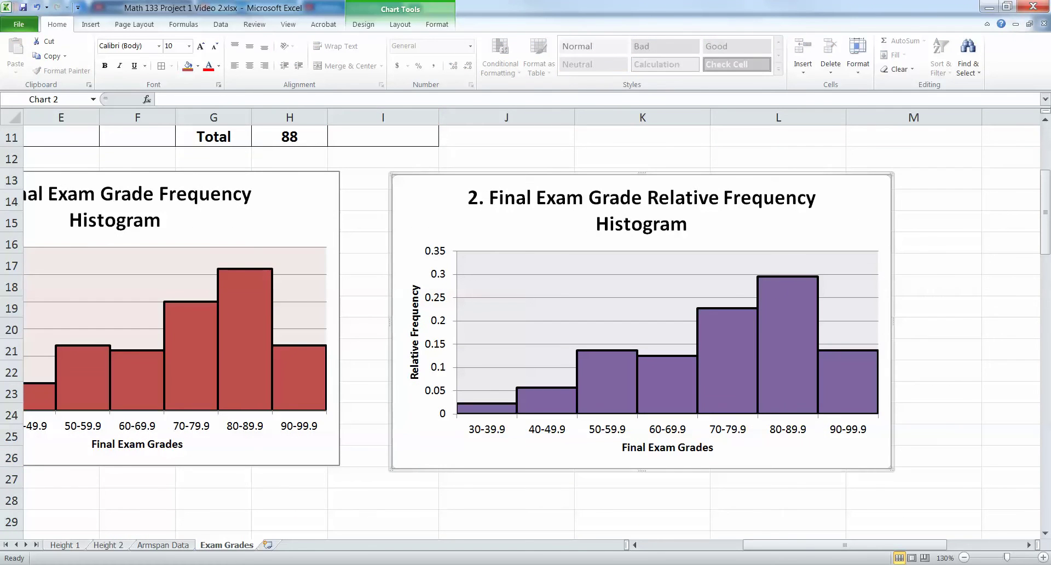
{"action": "left_click_drag", "start_coordinate": [391, 173], "coordinate": [384, 172]}
{"action": "left_click", "coordinate": [482, 158]}
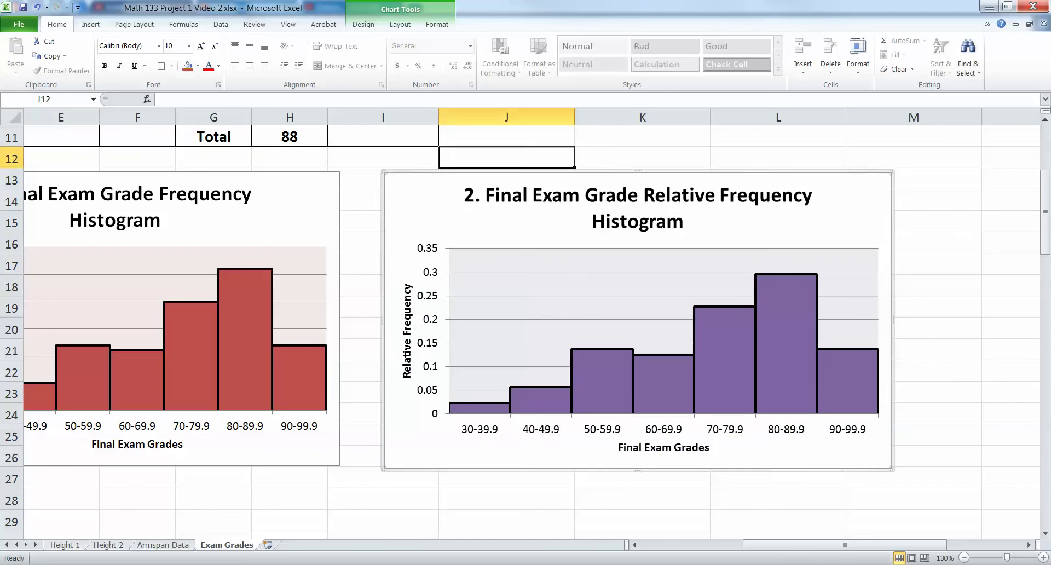
Review the class table, focusing on the extra row D2:I2 above the first exam grade class
{"action": "scroll", "coordinate": [525, 329], "scroll_direction": "up", "scroll_amount": 5}
{"action": "scroll", "coordinate": [526, 328], "scroll_direction": "down", "scroll_amount": 2}
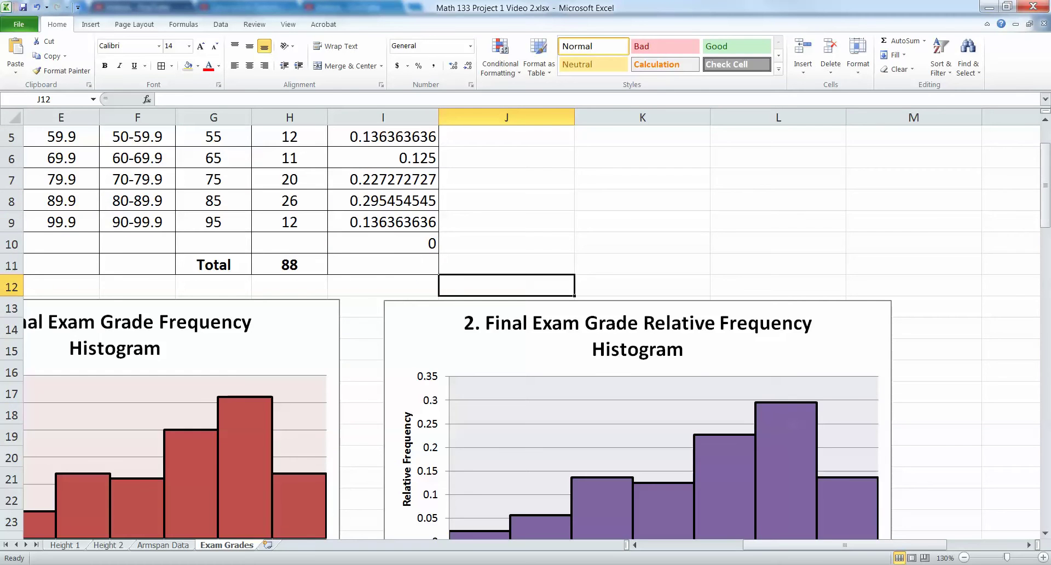
{"action": "scroll", "coordinate": [526, 329], "scroll_direction": "up", "scroll_amount": 2}
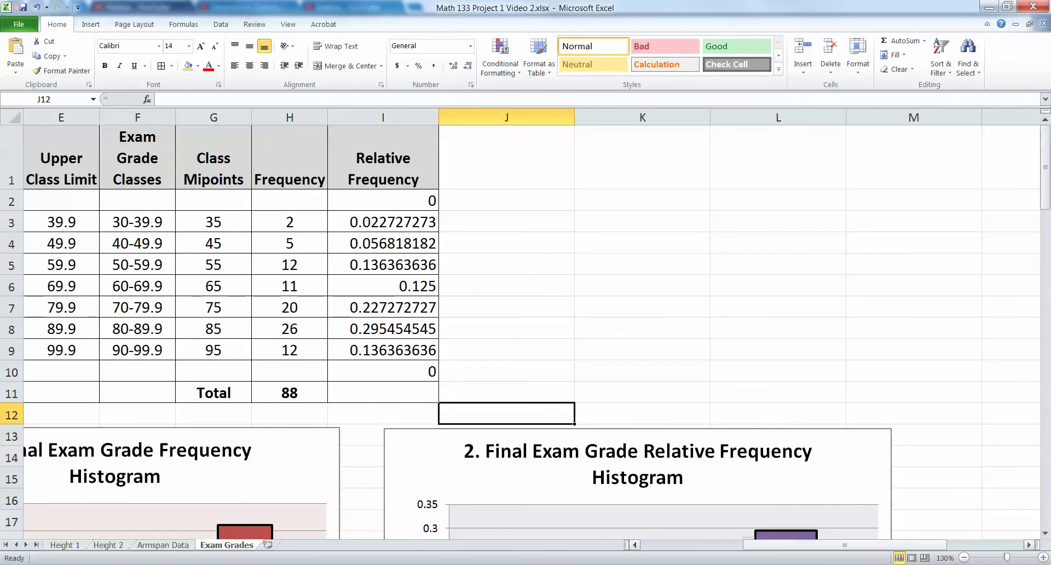
{"action": "left_click_drag", "start_coordinate": [871, 545], "coordinate": [768, 545]}
{"action": "left_click", "coordinate": [717, 350]}
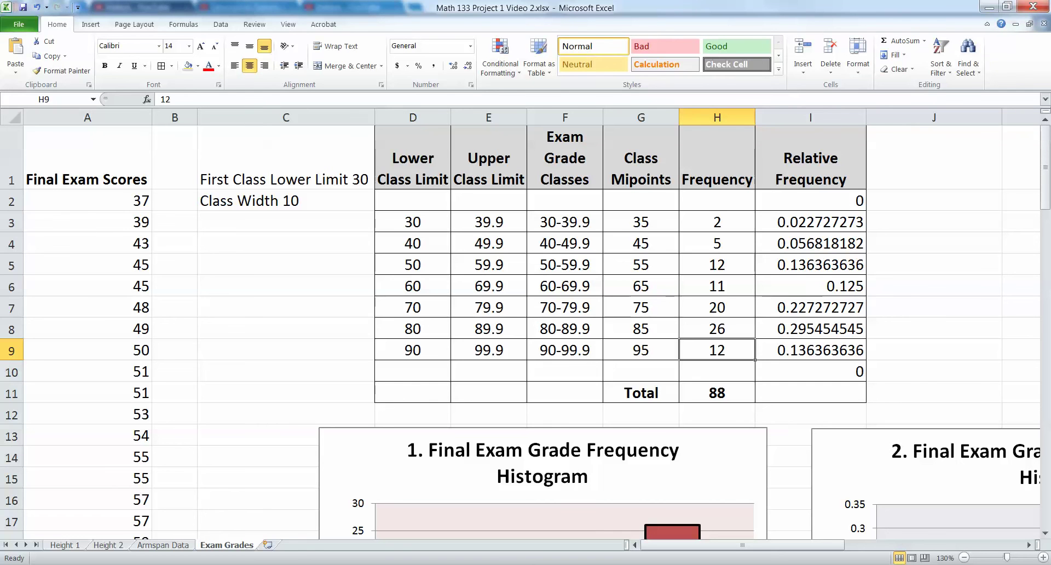
{"action": "left_click_drag", "start_coordinate": [413, 201], "coordinate": [489, 200]}
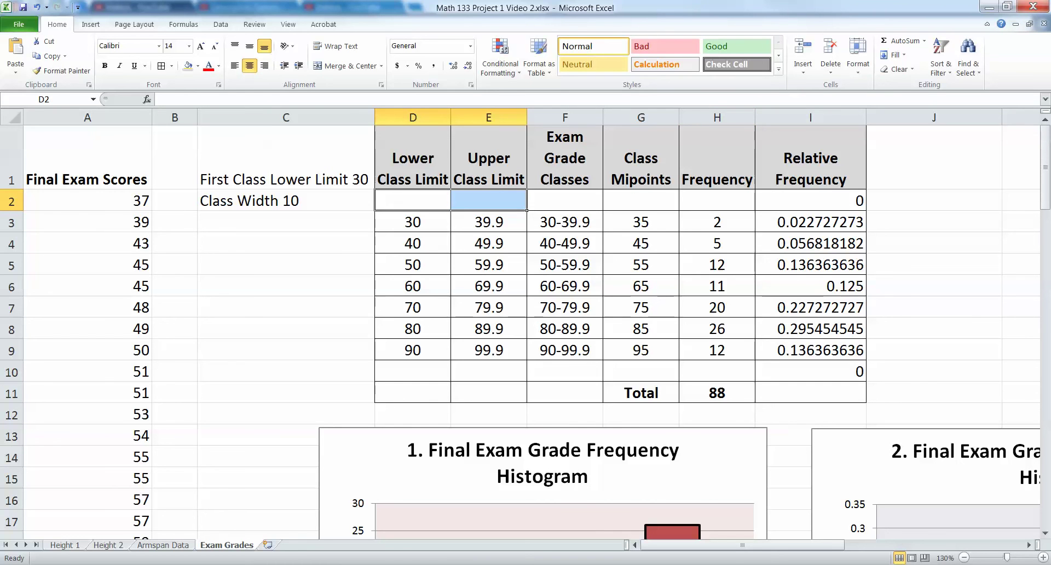
{"action": "left_click", "coordinate": [565, 201]}
{"action": "left_click_drag", "start_coordinate": [810, 200], "coordinate": [413, 200]}
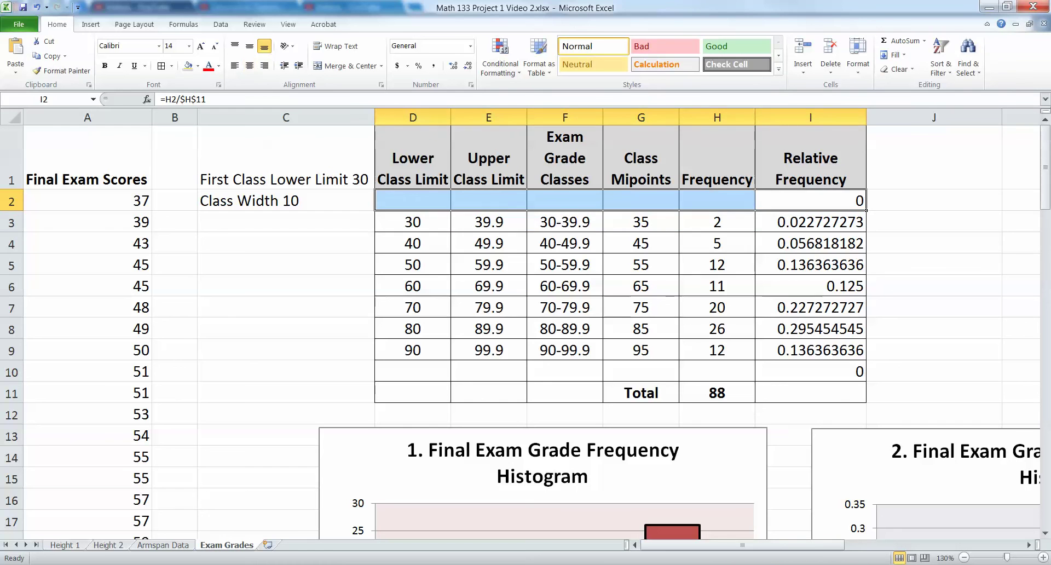
{"action": "left_click", "coordinate": [565, 222]}
Enter 25 as the class midpoint in G2, above the first class
{"action": "left_click", "coordinate": [641, 200]}
{"action": "type", "text": "25"}
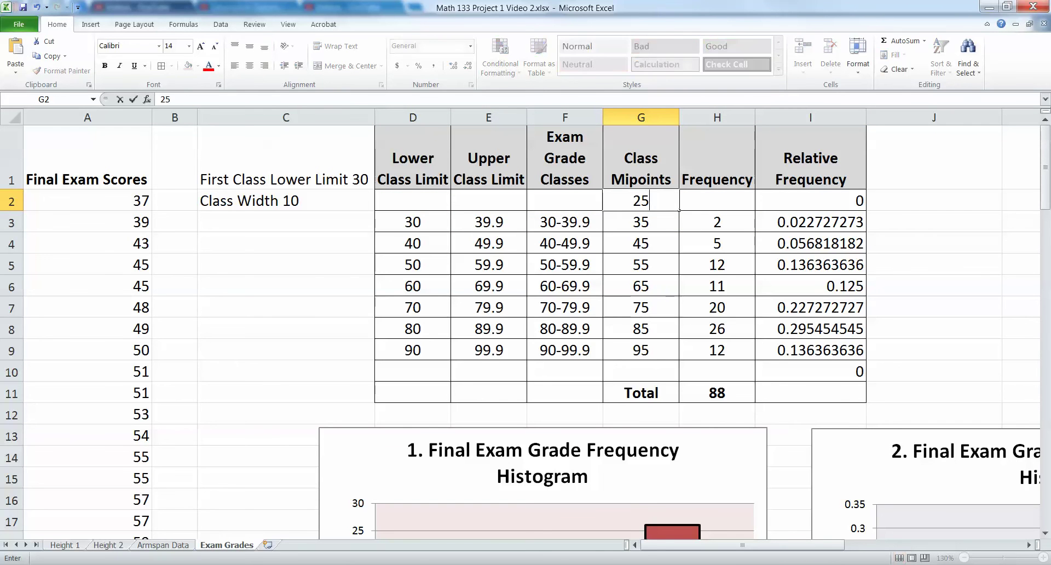
{"action": "key", "text": "Return"}
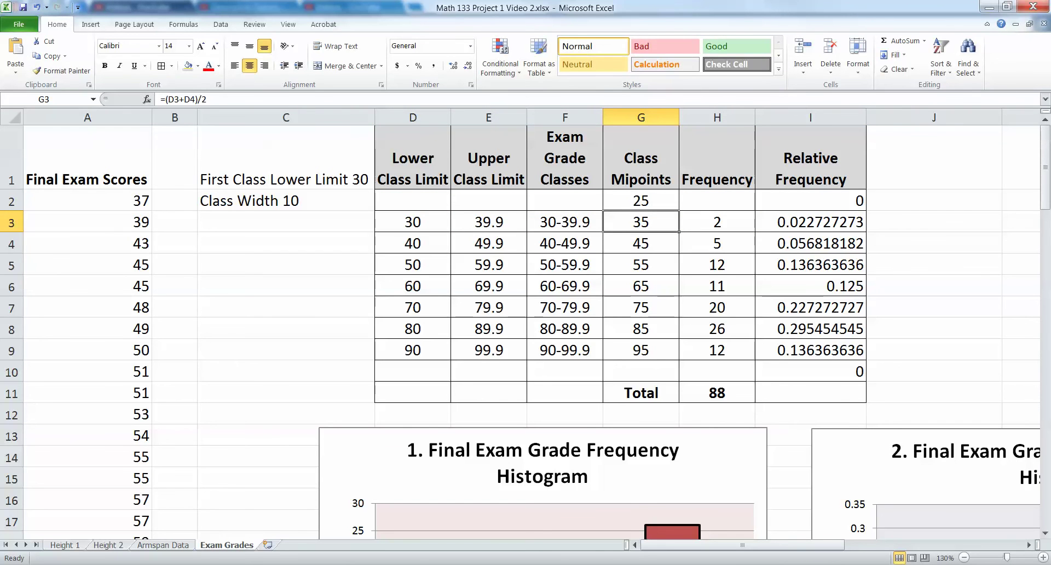
Fill the midpoint formula from G9 down into G10 to add a midpoint after the last class
{"action": "key", "text": "Down"}
{"action": "key", "text": "Down"}
{"action": "key", "text": "Down"}
{"action": "key", "text": "Down"}
{"action": "key", "text": "Down"}
{"action": "key", "text": "Down"}
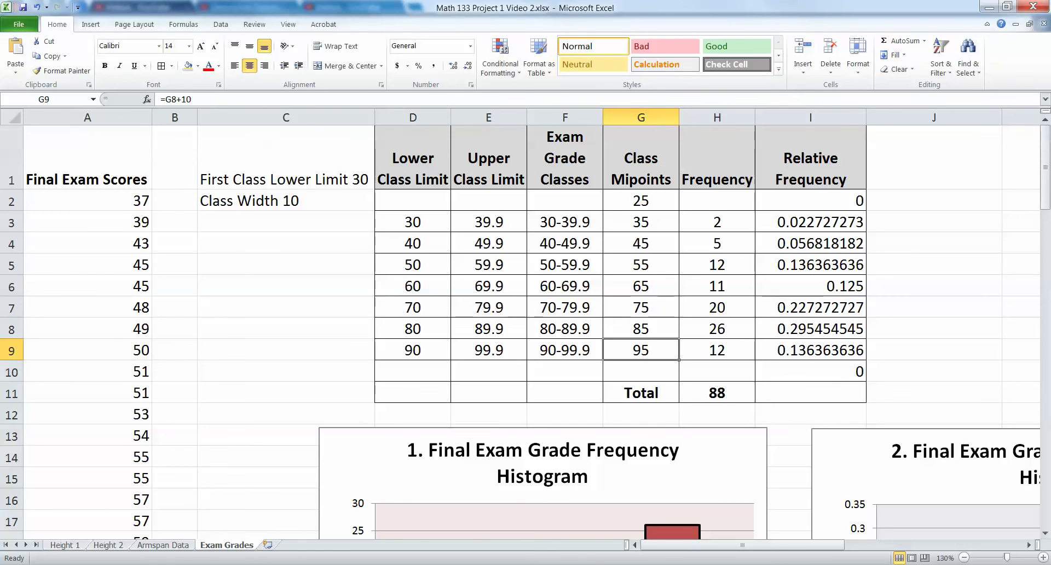
{"action": "left_click_drag", "start_coordinate": [679, 360], "coordinate": [679, 378]}
{"action": "left_click", "coordinate": [641, 372]}
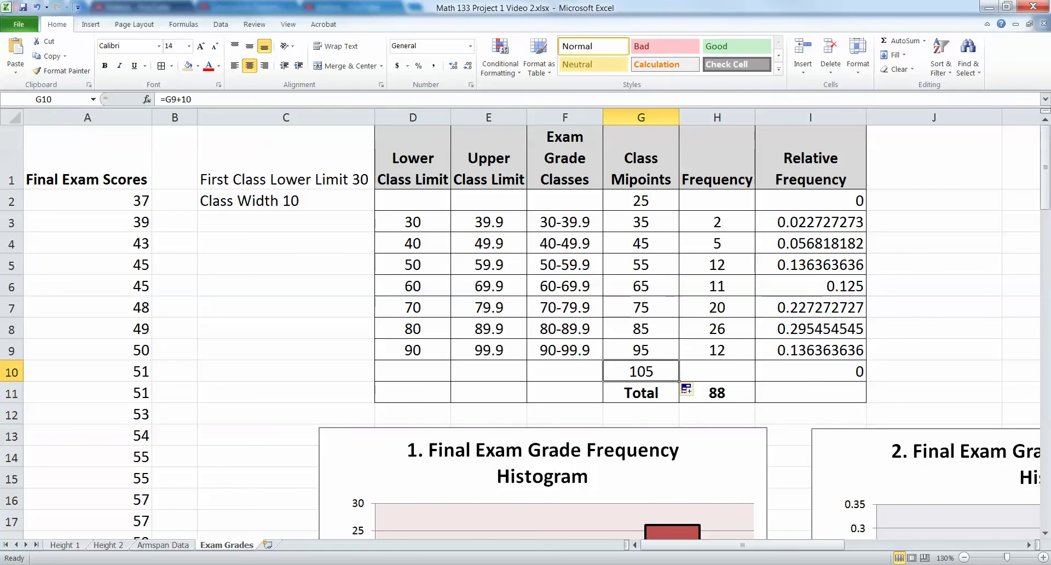
Examine the class midpoints in column G, comparing the added values in G2 and G10 with their neighbours
{"action": "left_click_drag", "start_coordinate": [641, 350], "coordinate": [641, 372]}
{"action": "left_click", "coordinate": [641, 286]}
{"action": "mouse_move", "coordinate": [641, 201]}
{"action": "left_mouse_down"}
{"action": "mouse_move", "coordinate": [641, 222]}
{"action": "mouse_move", "coordinate": [641, 201]}
{"action": "left_mouse_up"}
{"action": "left_click", "coordinate": [641, 222]}
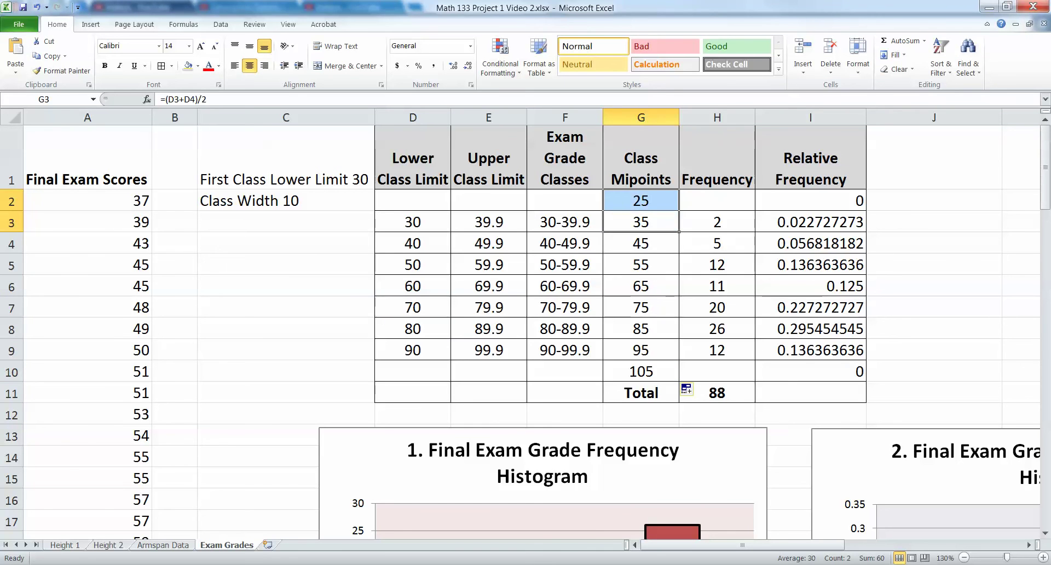
{"action": "left_click_drag", "start_coordinate": [641, 350], "coordinate": [641, 372]}
{"action": "left_click", "coordinate": [641, 201]}
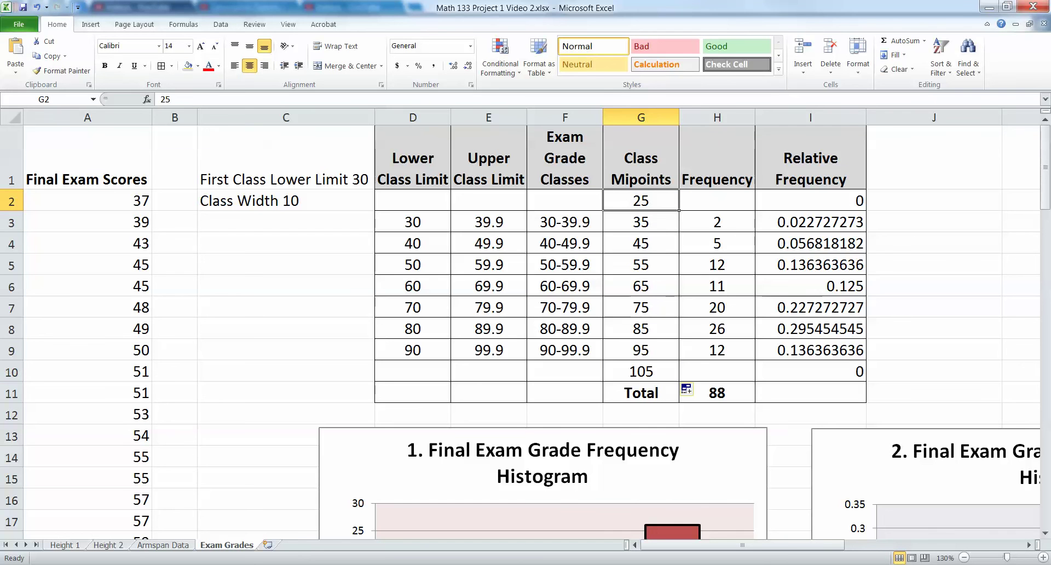
{"action": "left_click", "coordinate": [641, 371]}
Label the extra class before 30-39.9 as "Fake 1st" in cell F2
{"action": "left_click", "coordinate": [564, 201]}
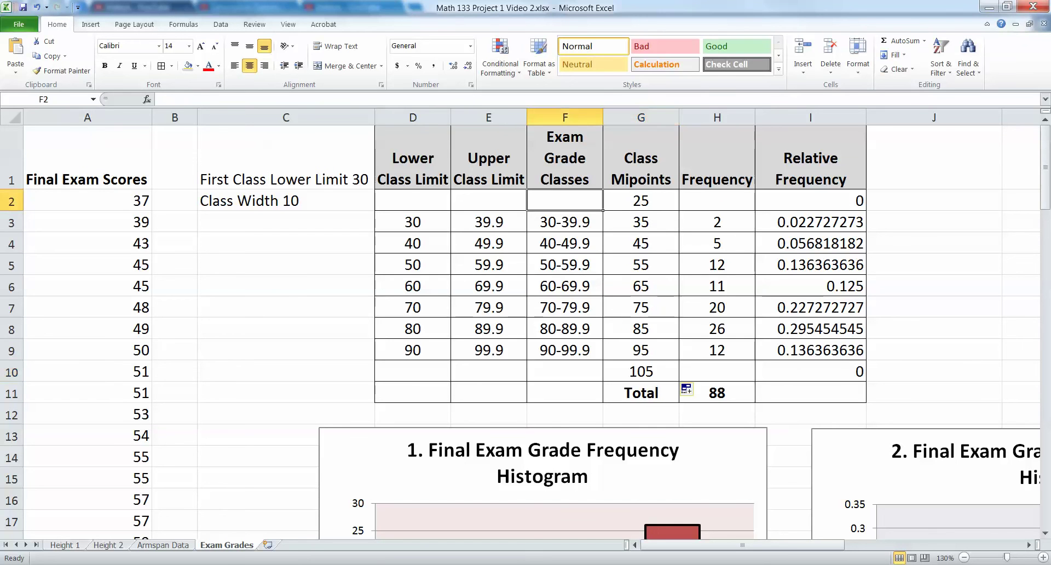
{"action": "type", "text": "Fake 1st"}
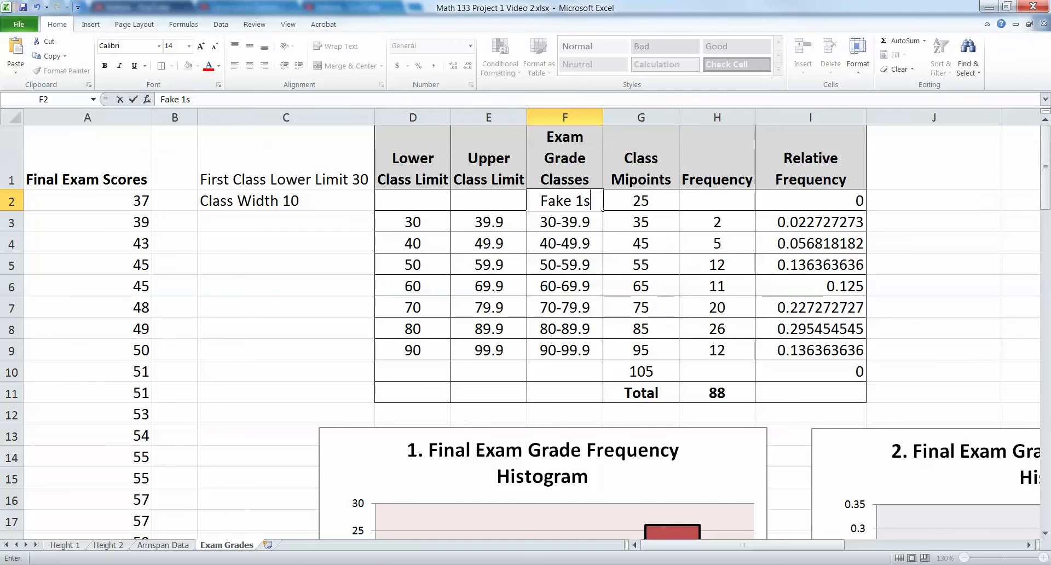
{"action": "key", "text": "Return"}
Label the extra class after 90-99.9 as "Fake last" in cell F10
{"action": "key", "text": "Down"}
{"action": "key", "text": "Down"}
{"action": "key", "text": "Down"}
{"action": "key", "text": "Down"}
{"action": "key", "text": "Down"}
{"action": "key", "text": "Down"}
{"action": "key", "text": "Down"}
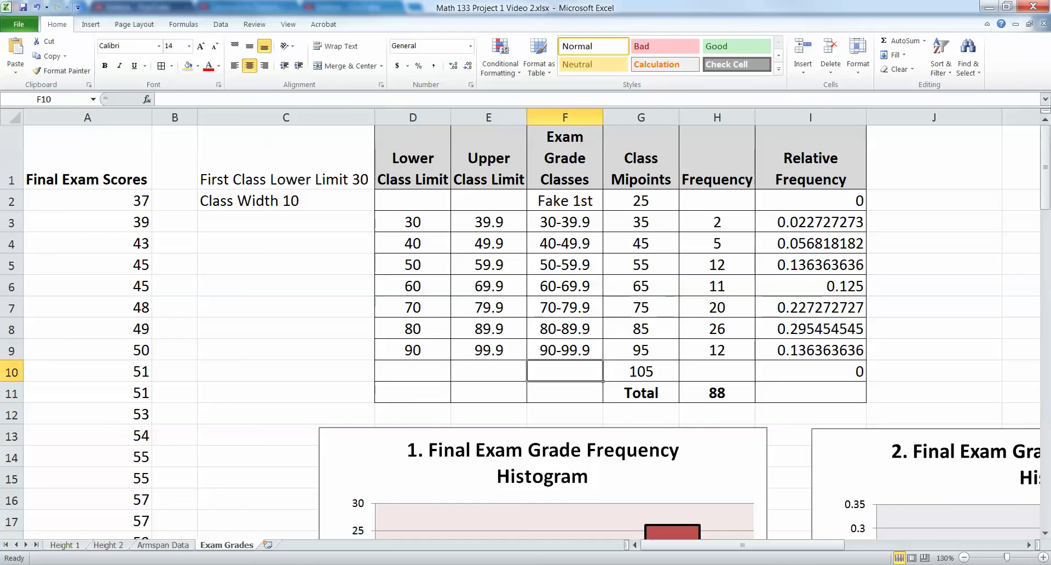
{"action": "type", "text": "Fake als"}
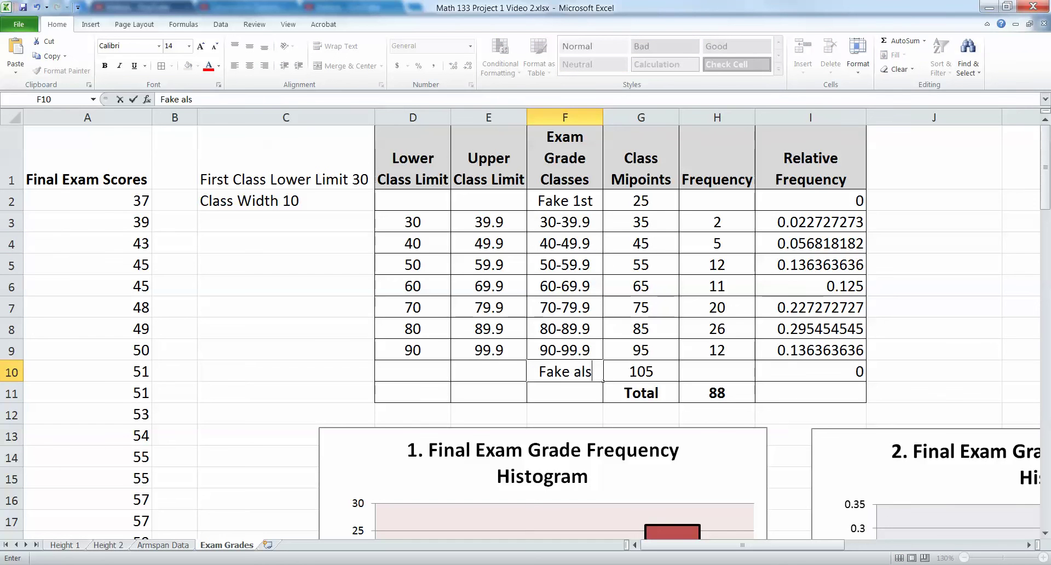
{"action": "key", "text": "BackSpace"}
{"action": "key", "text": "BackSpace"}
{"action": "key", "text": "BackSpace"}
{"action": "type", "text": "last"}
{"action": "key", "text": "Return"}
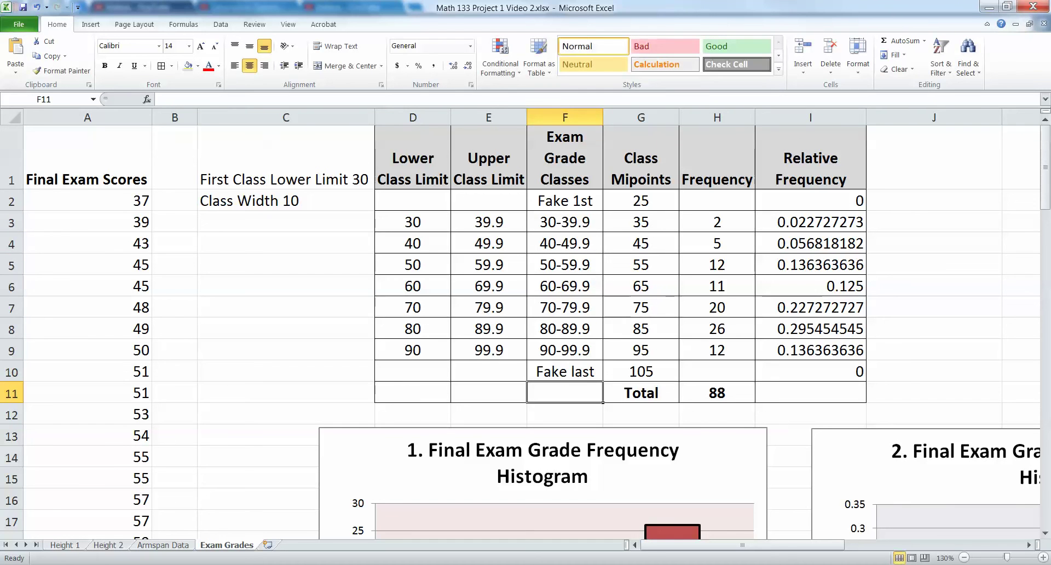
Enter a frequency of 0 for the Fake 1st class in cell H2
{"action": "key", "text": "Right"}
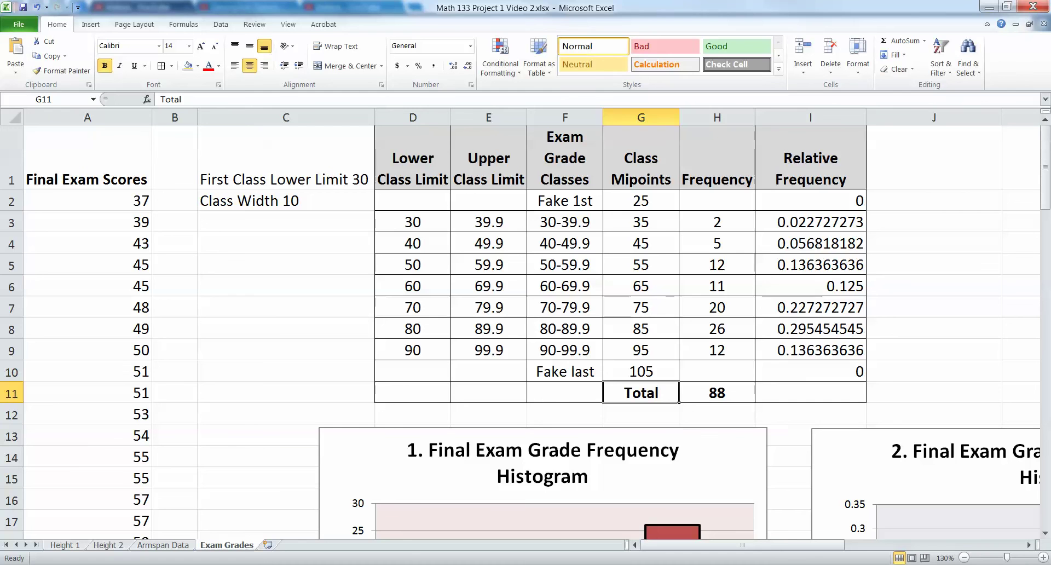
{"action": "left_click", "coordinate": [717, 201]}
{"action": "type", "text": "0"}
{"action": "key", "text": "Return"}
Enter a frequency of 0 for the Fake last class in cell H10
{"action": "key", "text": "Down"}
{"action": "key", "text": "Return"}
{"action": "key", "text": "Return"}
{"action": "key", "text": "Return"}
{"action": "key", "text": "Return"}
{"action": "key", "text": "Return"}
{"action": "key", "text": "Return"}
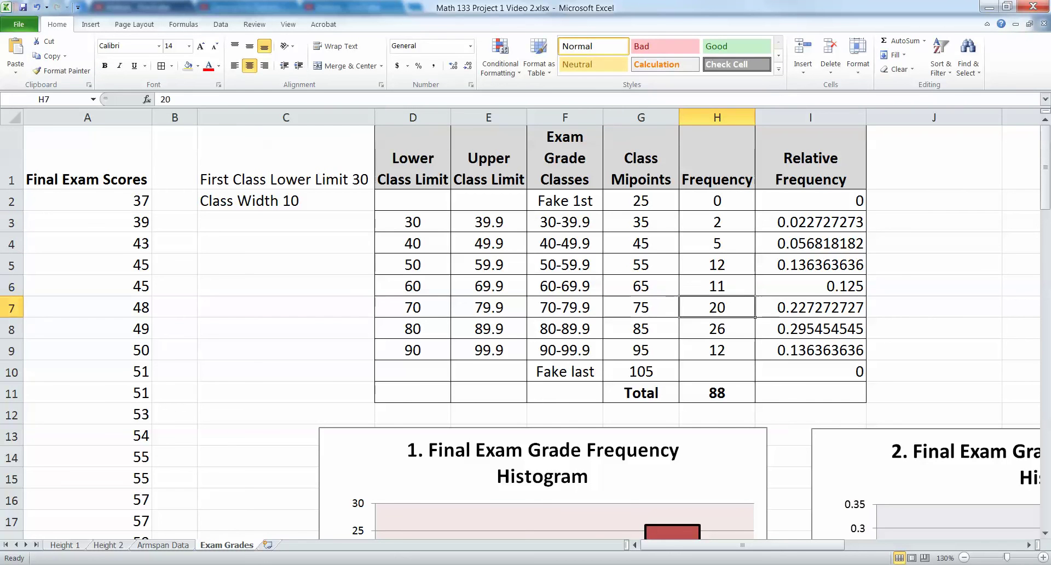
{"action": "type", "text": "0"}
{"action": "key", "text": "Return"}
{"action": "key", "text": "Return"}
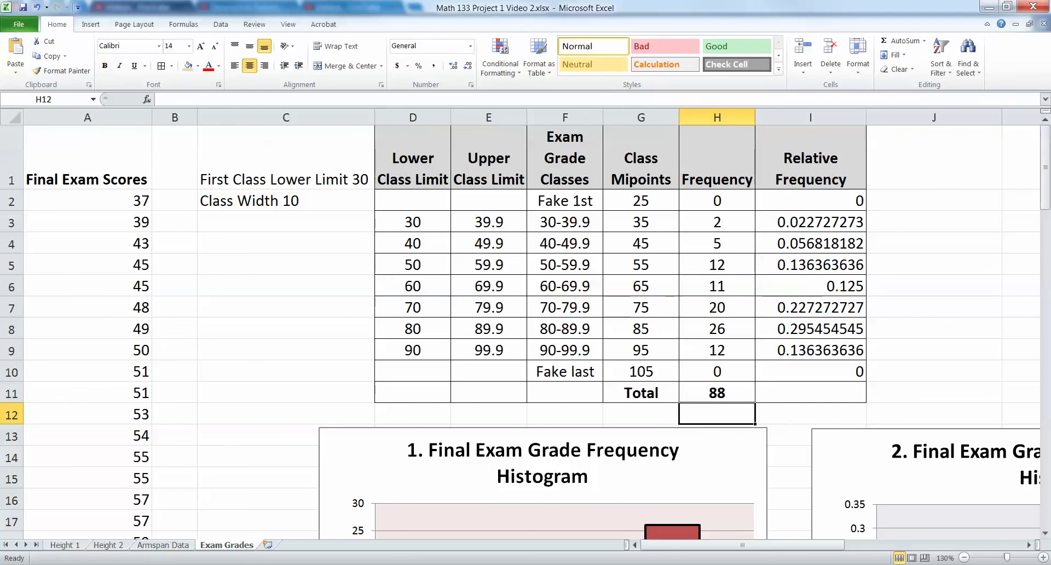
Check the relative frequency formula in I2 against the frequency entry in H2
{"action": "left_click", "coordinate": [811, 158]}
{"action": "left_click", "coordinate": [810, 201]}
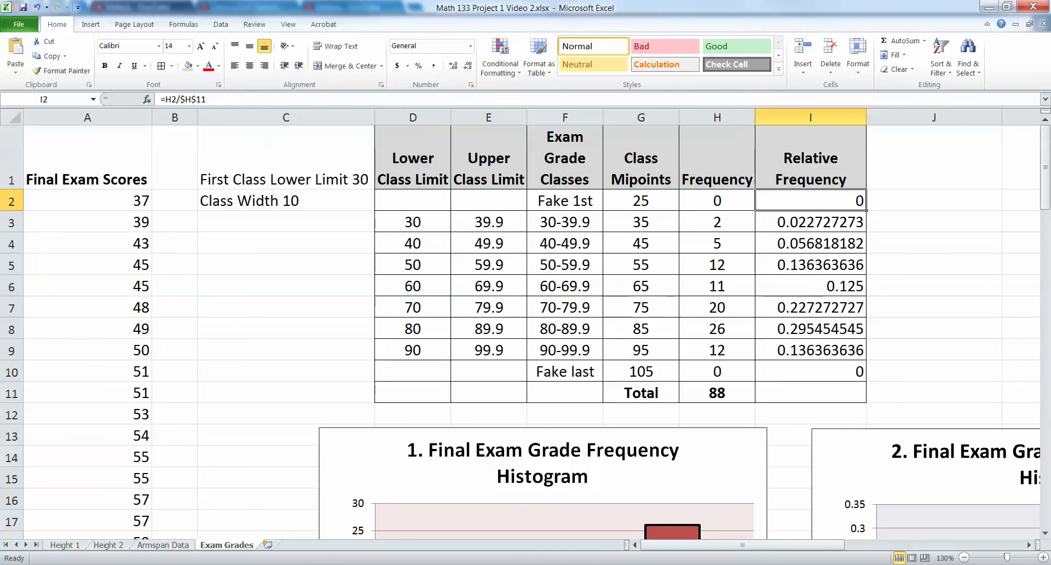
{"action": "left_click", "coordinate": [717, 200]}
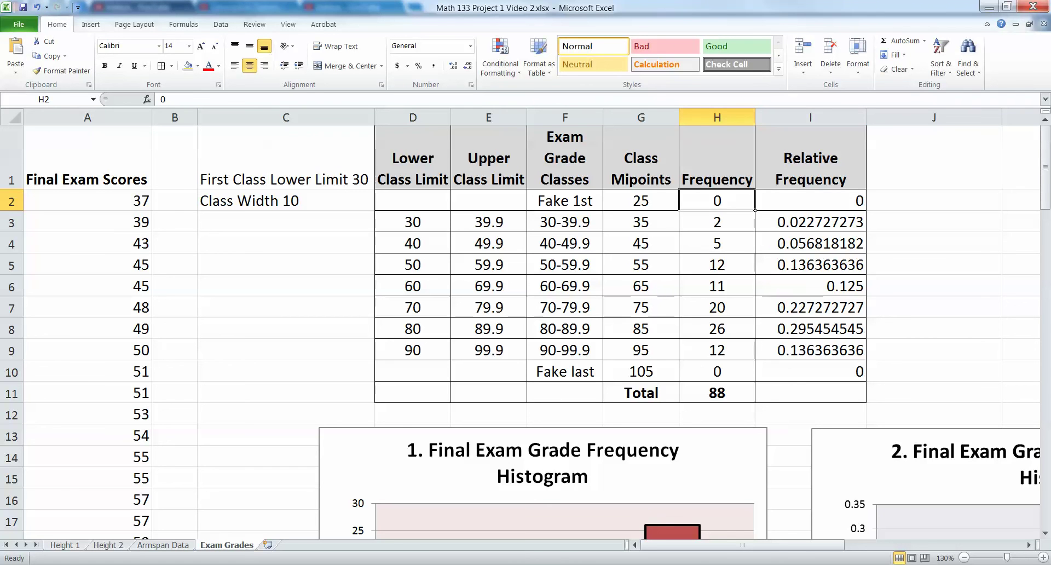
Insert a 2-D line chart with markers from the frequencies in H2:H10, including both fake classes
{"action": "left_click_drag", "start_coordinate": [717, 201], "coordinate": [717, 371]}
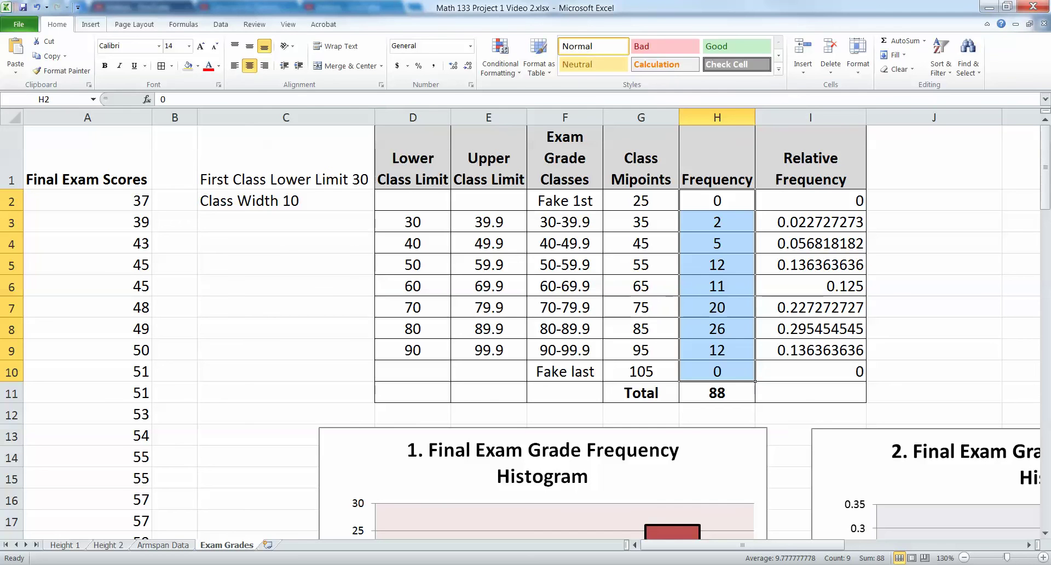
{"action": "left_click", "coordinate": [90, 24]}
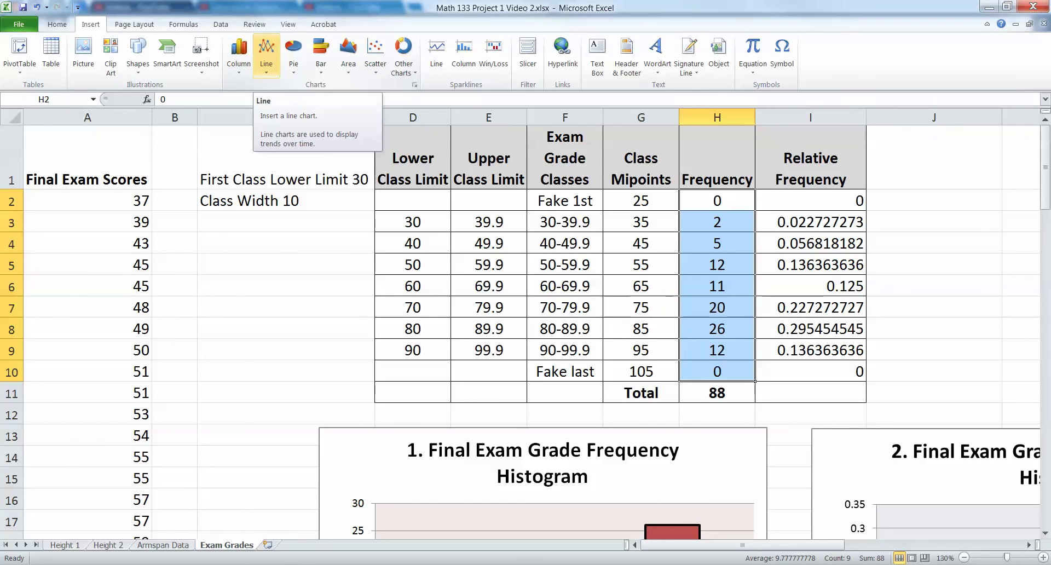
{"action": "left_click", "coordinate": [266, 55]}
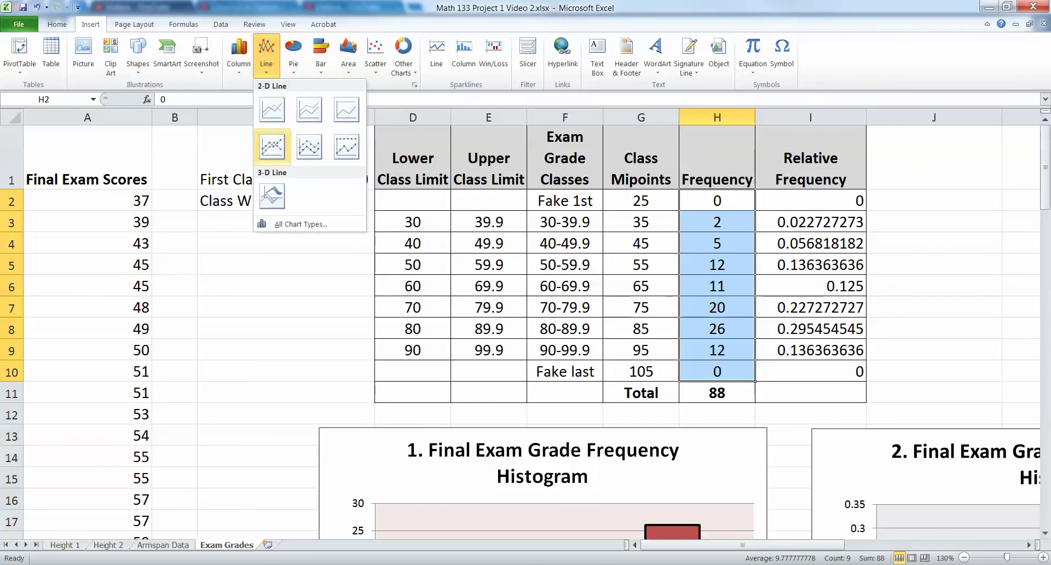
{"action": "left_click", "coordinate": [272, 147]}
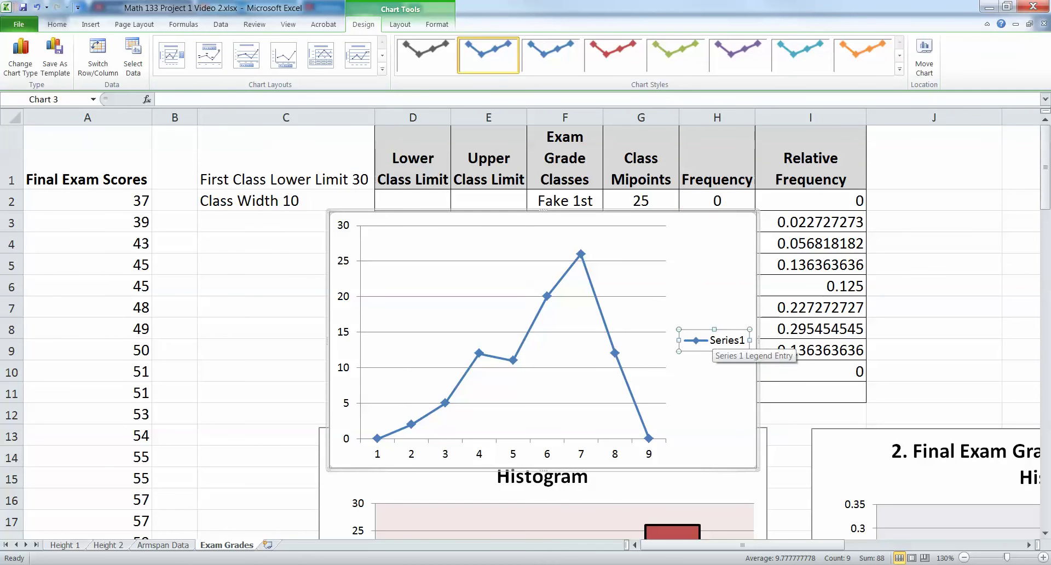
Delete the new line chart's legend and move the chart clear of the midpoint and frequency columns
{"action": "left_click", "coordinate": [711, 341]}
{"action": "key", "text": "Delete"}
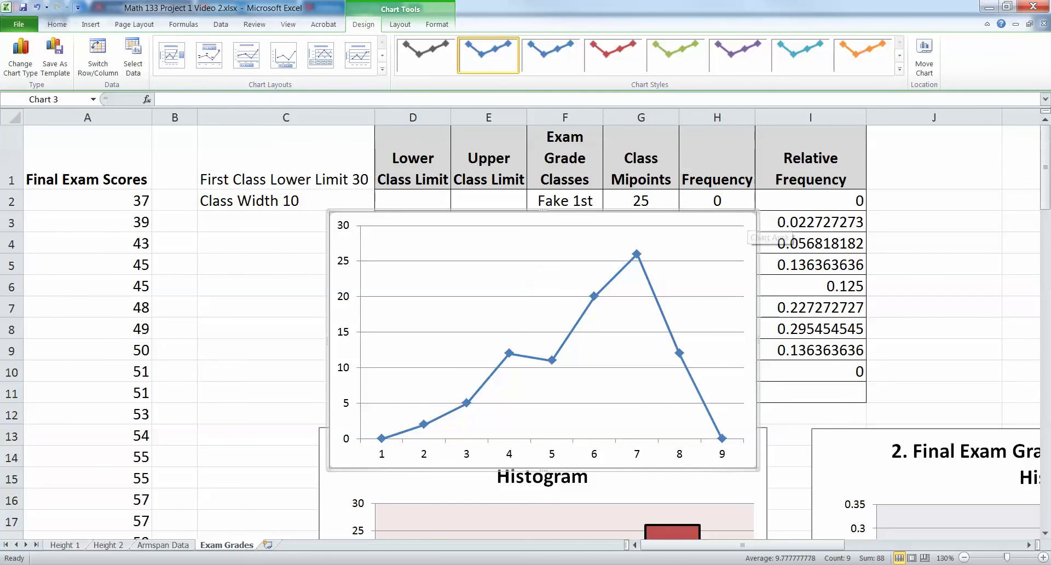
{"action": "left_click_drag", "start_coordinate": [748, 220], "coordinate": [579, 171]}
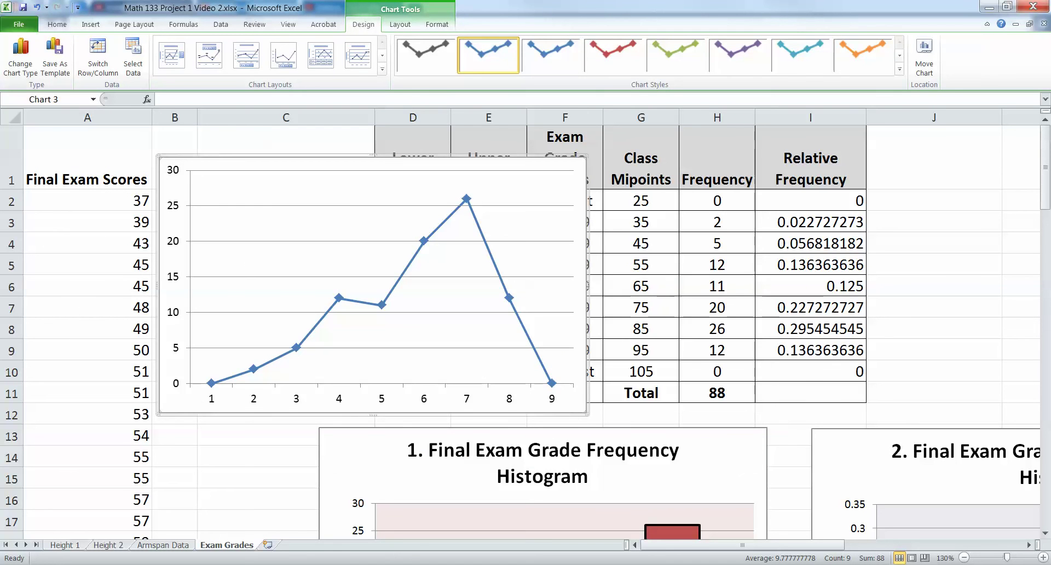
Set the line chart's horizontal axis labels to the class midpoints in G2:G10
{"action": "left_click", "coordinate": [381, 399]}
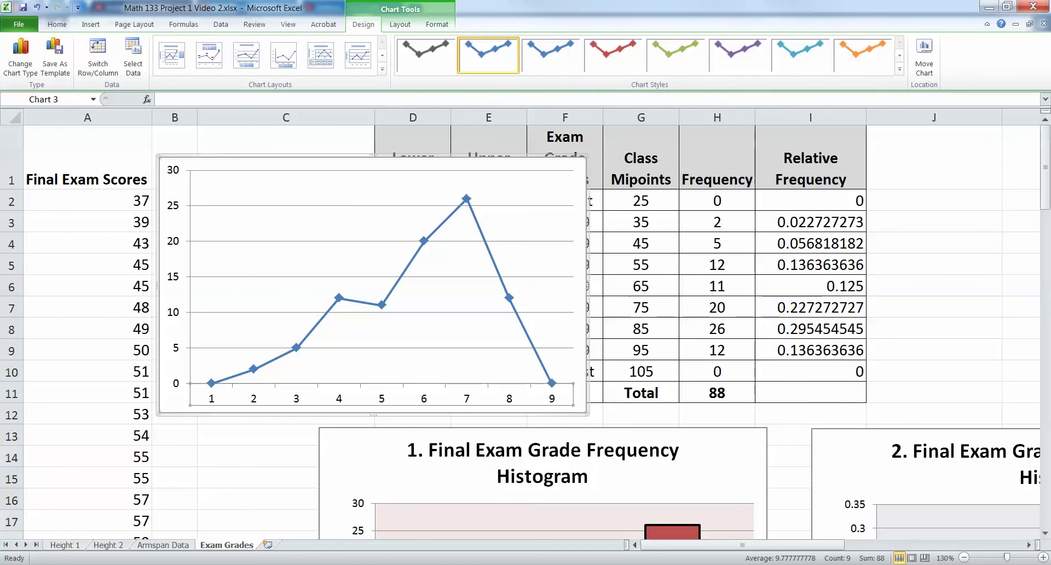
{"action": "right_click", "coordinate": [466, 399]}
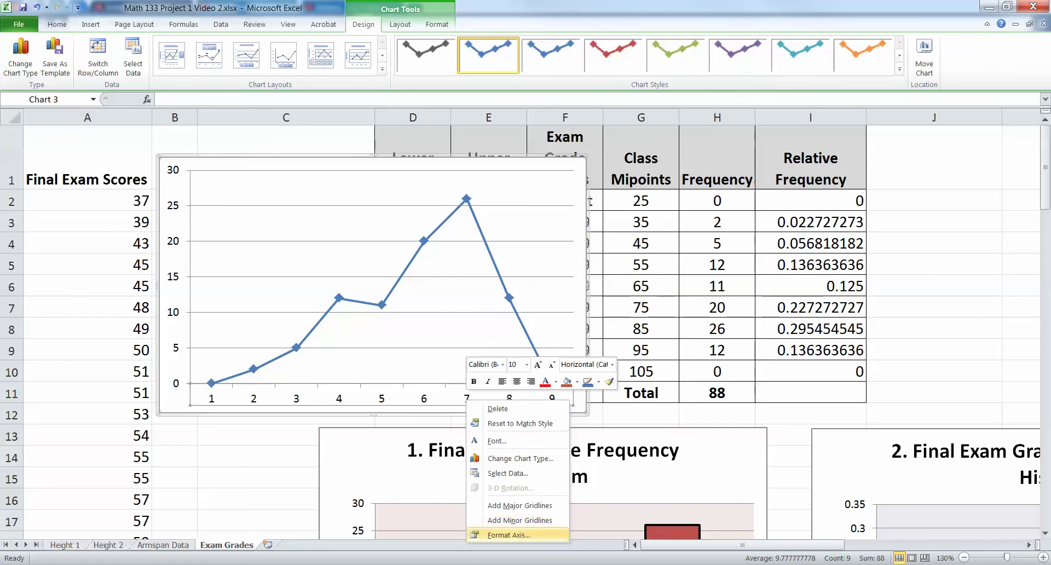
{"action": "left_click", "coordinate": [508, 473]}
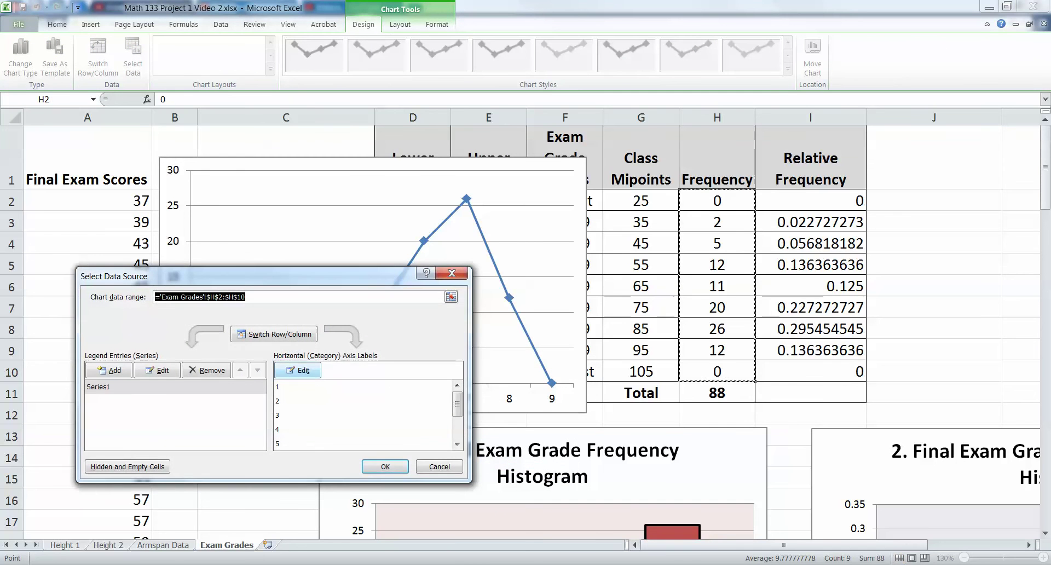
{"action": "left_click", "coordinate": [297, 370]}
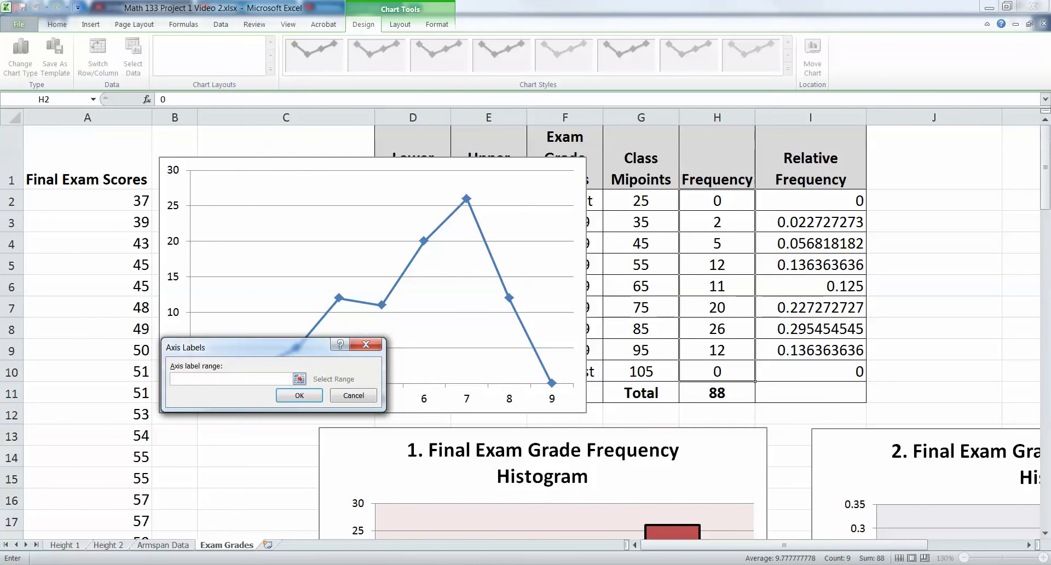
{"action": "left_click_drag", "start_coordinate": [671, 201], "coordinate": [674, 377]}
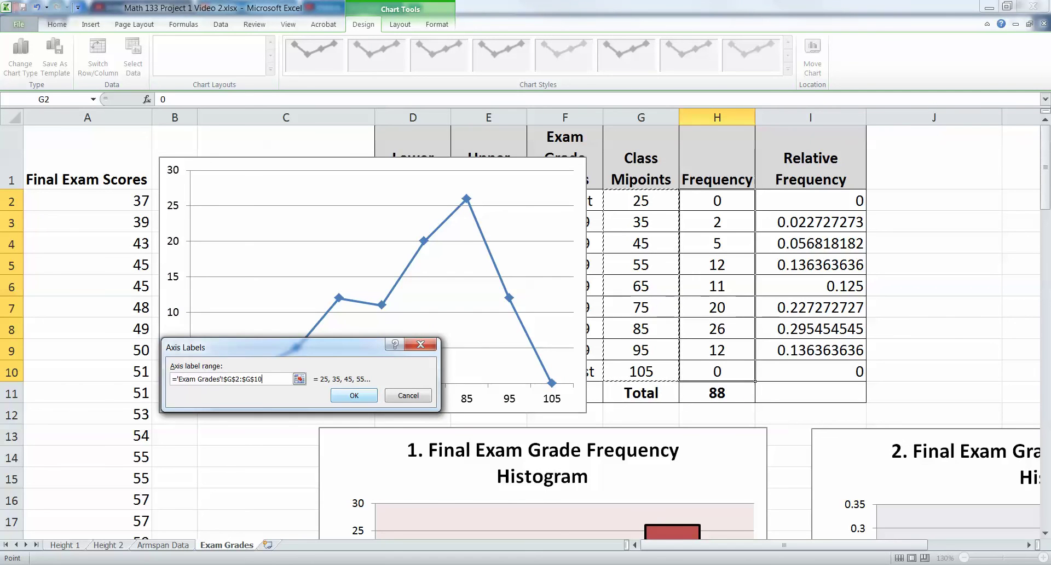
{"action": "key", "text": "Return"}
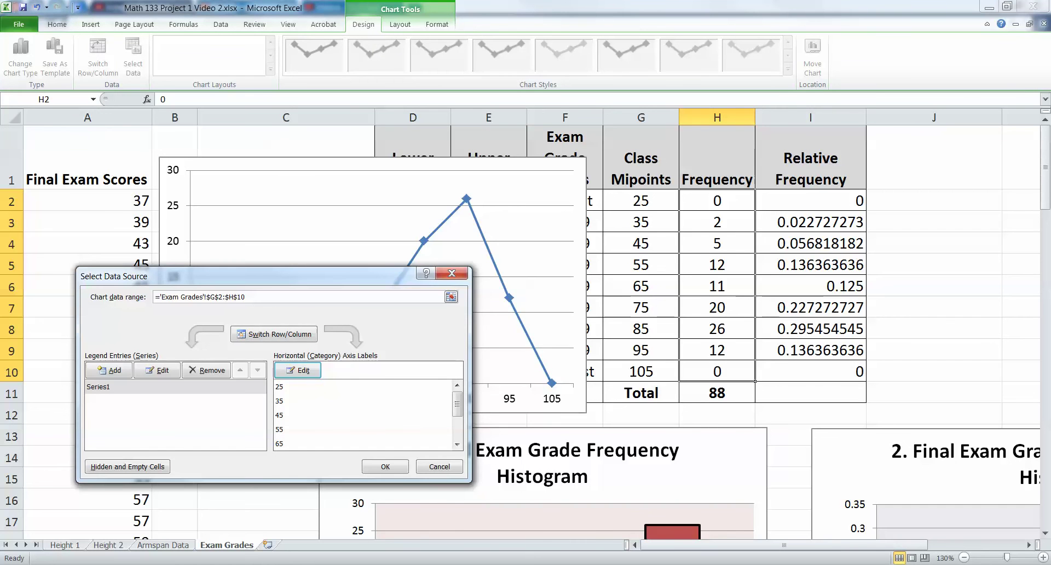
{"action": "key", "text": "Return"}
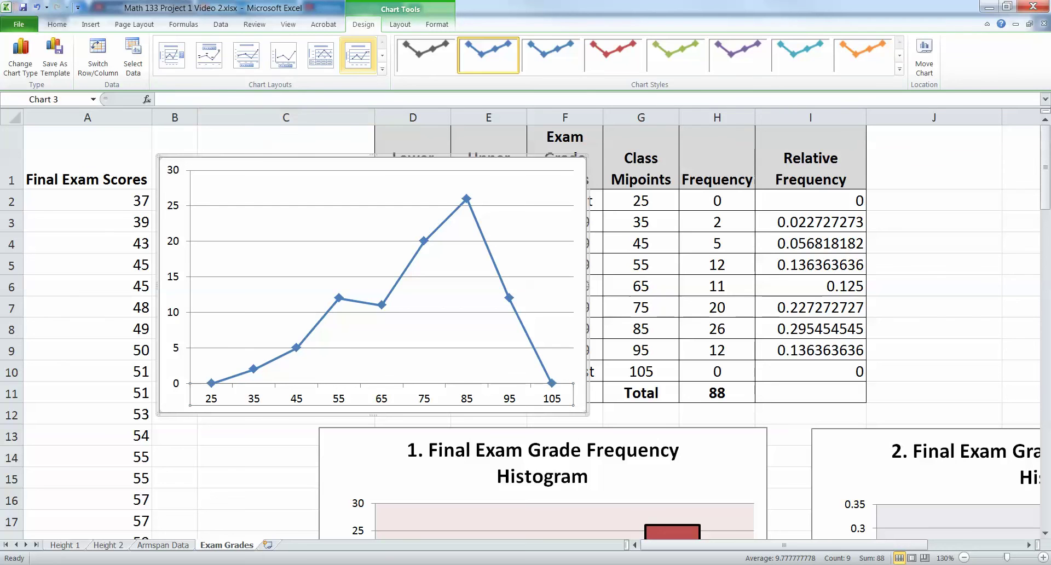
Add the title "3. Final Exam Frequency Polygon" above the line chart
{"action": "left_click", "coordinate": [400, 24]}
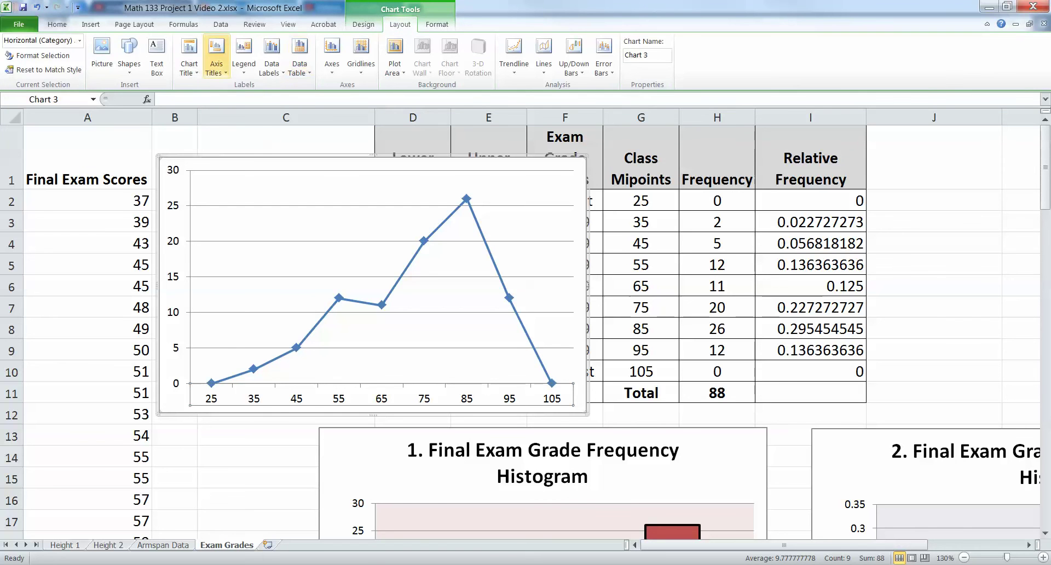
{"action": "left_click", "coordinate": [189, 57]}
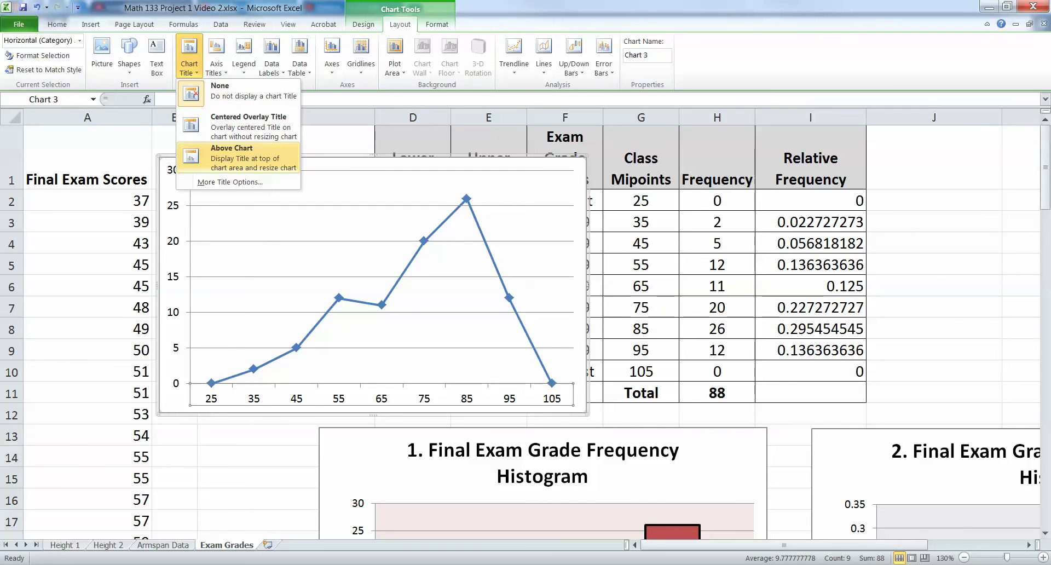
{"action": "left_click", "coordinate": [235, 157]}
{"action": "type", "text": "3."}
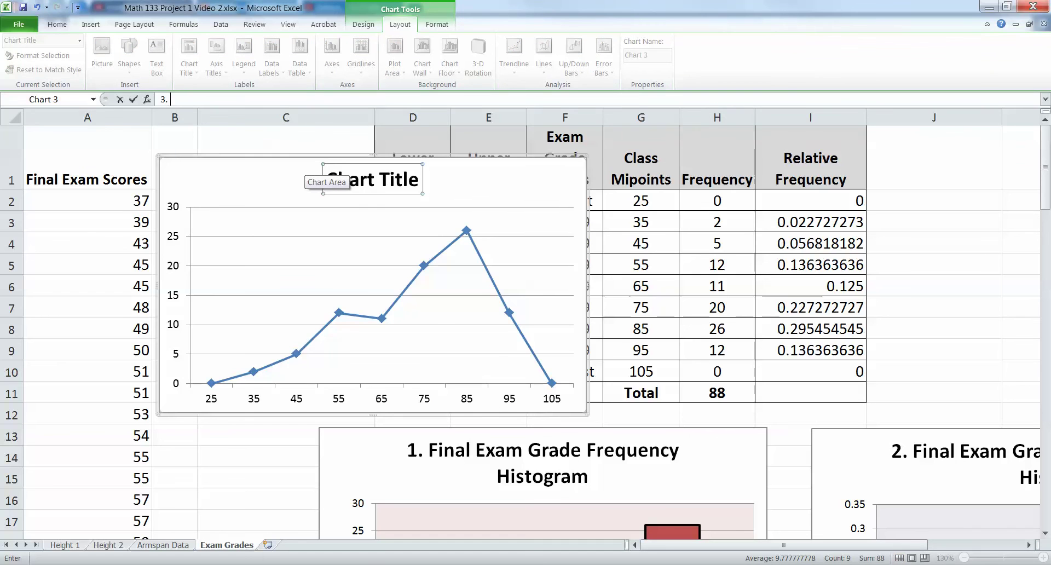
{"action": "type", "text": " Final Exam Freq"}
{"action": "type", "text": "uency"}
{"action": "type", "text": " Polyngon"}
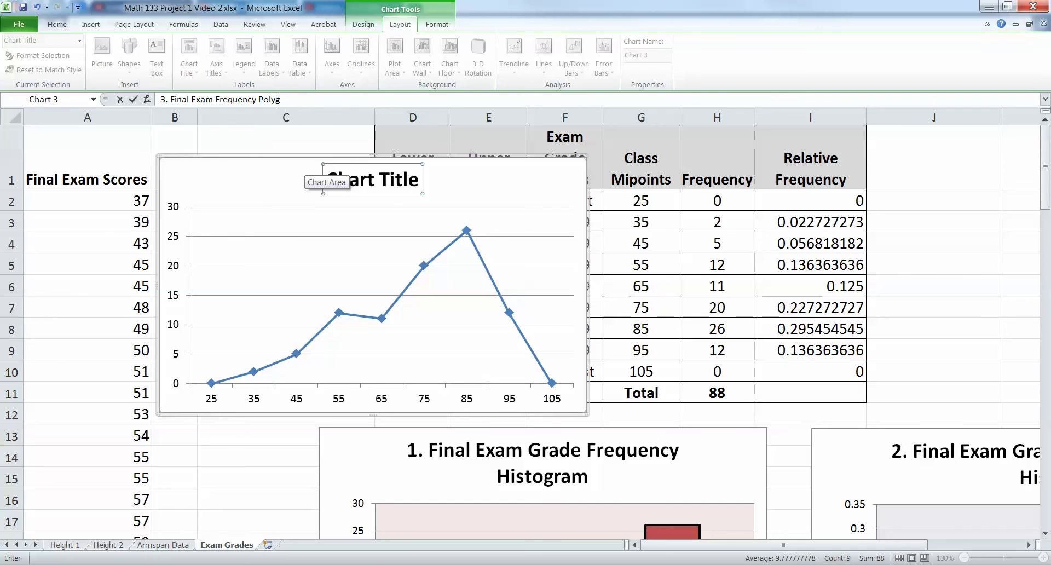
{"action": "key", "text": "Return"}
Add a rotated vertical axis title reading "Frequency" to the frequency polygon
{"action": "left_click", "coordinate": [216, 60]}
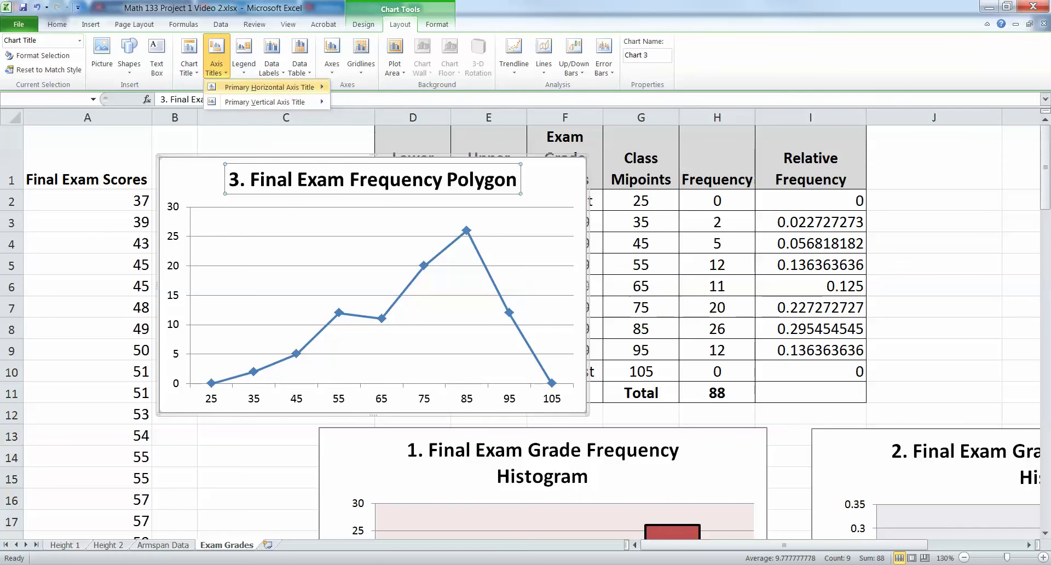
{"action": "mouse_move", "coordinate": [264, 102]}
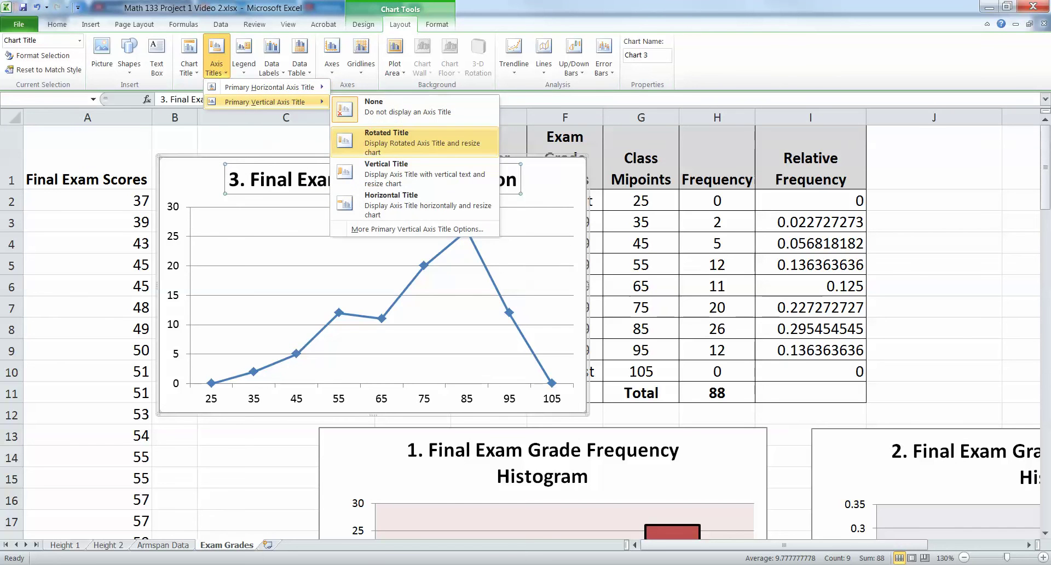
{"action": "left_click", "coordinate": [394, 143]}
{"action": "type", "text": "Frequency"}
{"action": "key", "text": "Return"}
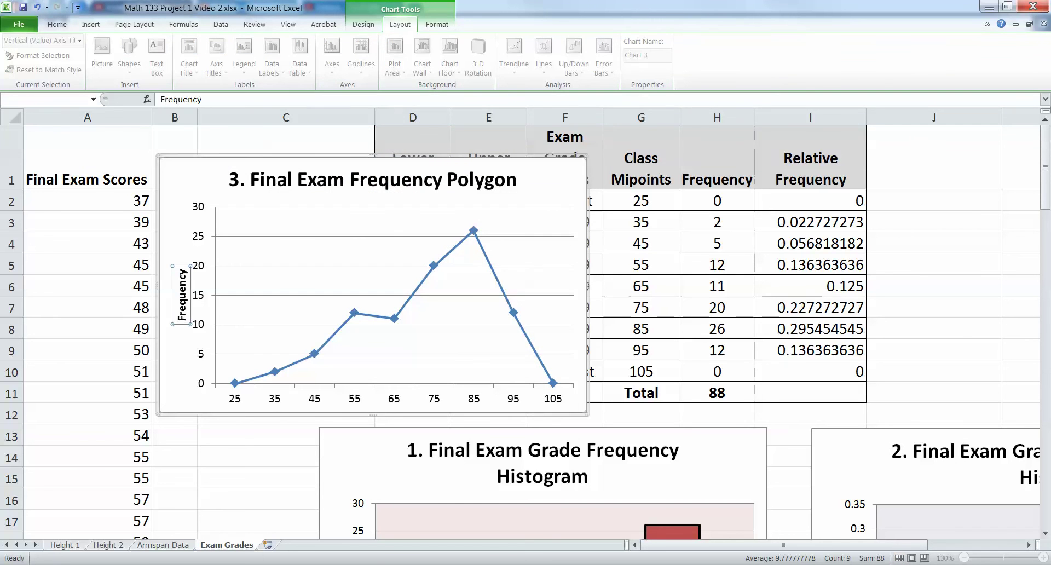
Add a horizontal axis title reading "Final Exam Grade Midpoints" below the frequency polygon's axis
{"action": "left_click", "coordinate": [216, 60]}
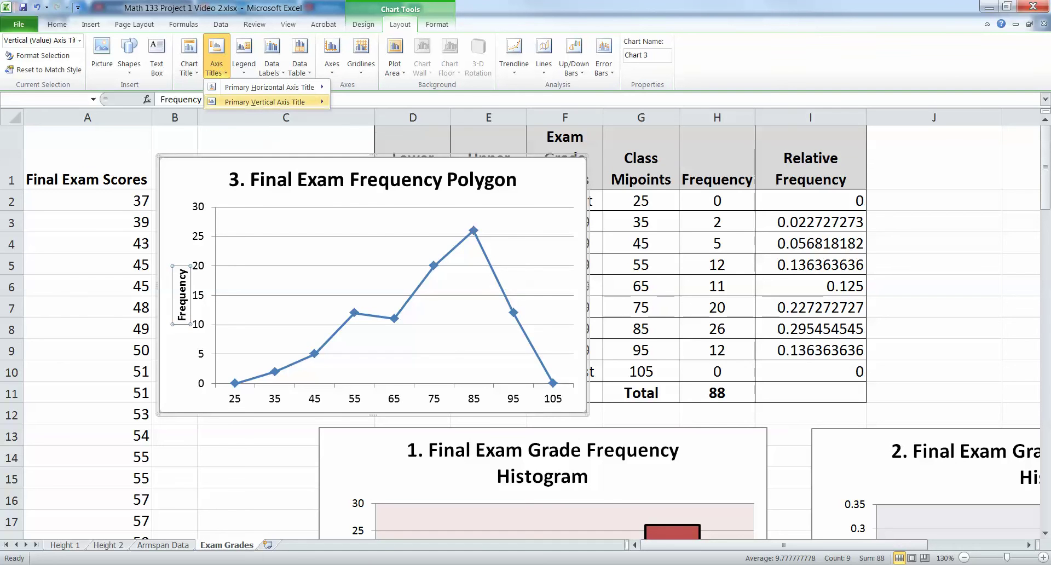
{"action": "mouse_move", "coordinate": [263, 102]}
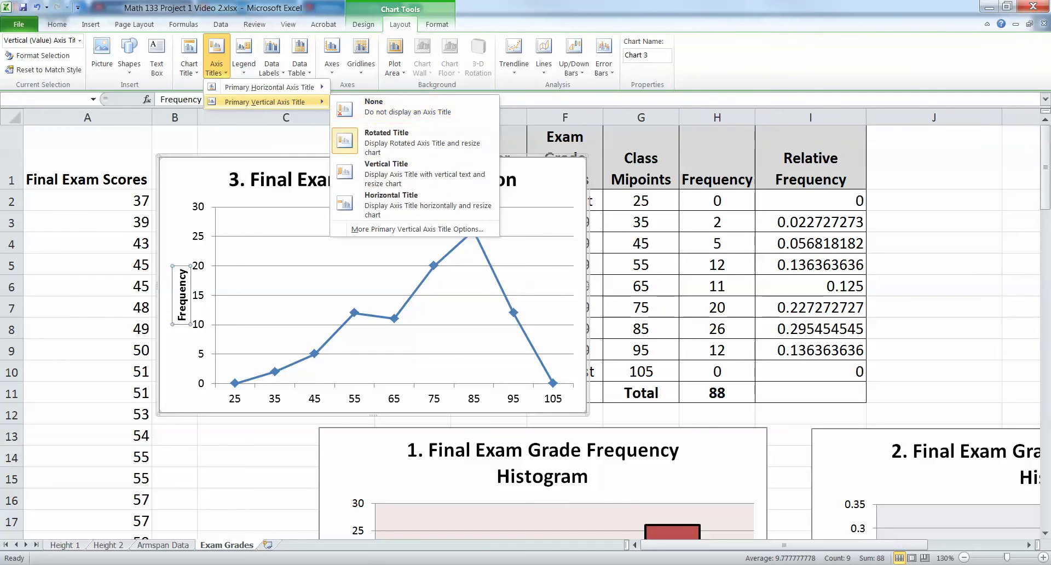
{"action": "left_click", "coordinate": [394, 123]}
{"action": "type", "text": "F"}
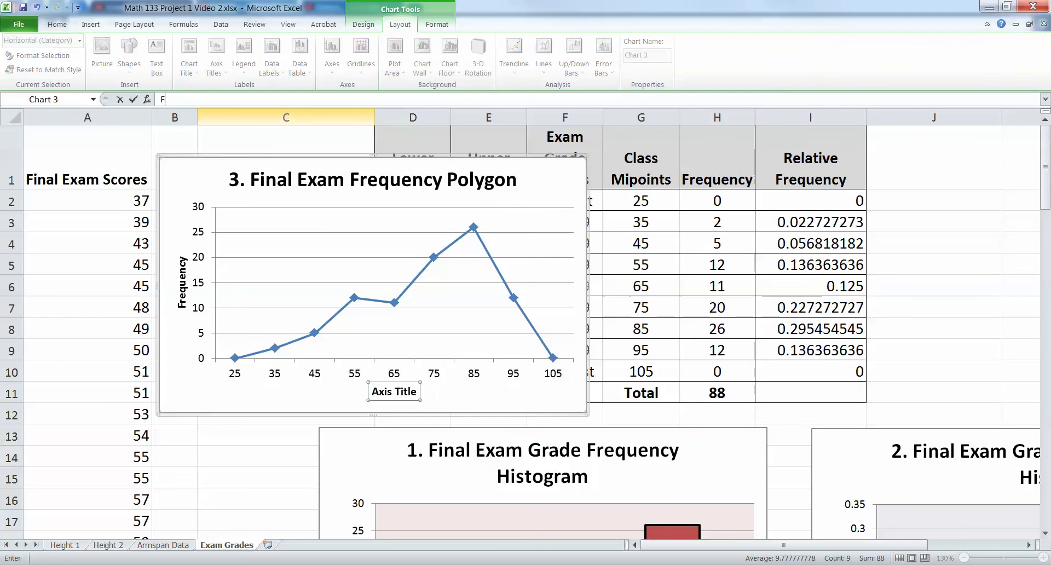
{"action": "type", "text": "inal Exam gr Grade Midpoints"}
{"action": "key", "text": "Return"}
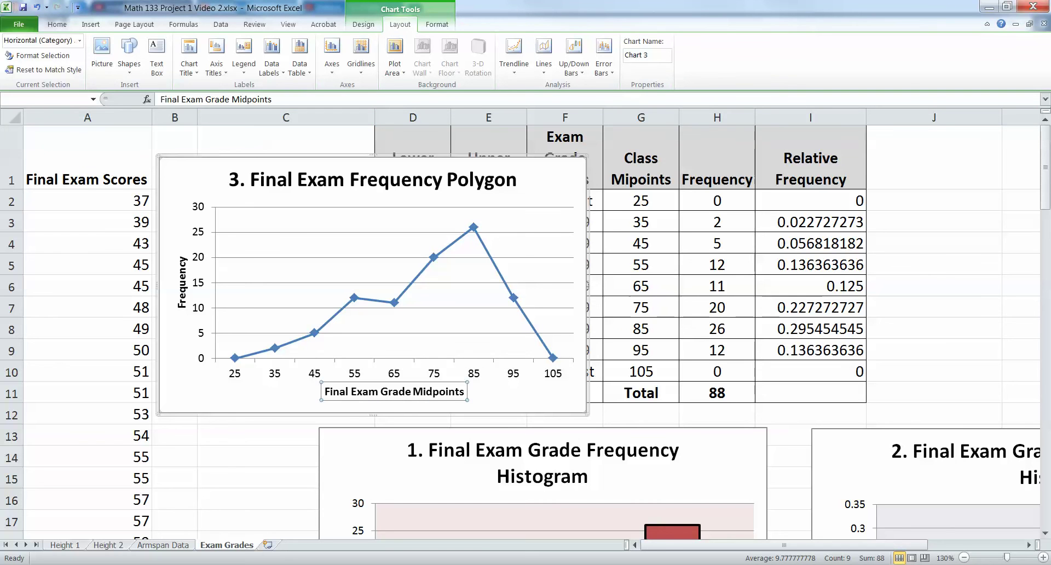
{"action": "key", "text": "Escape"}
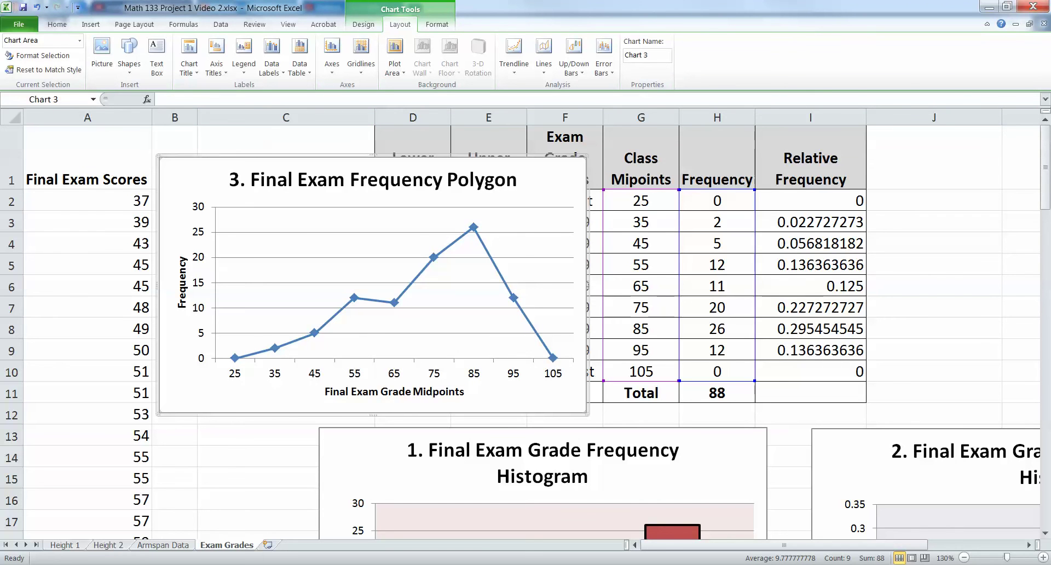
Apply the teal chart style with a light teal plot background to the frequency polygon
{"action": "left_click", "coordinate": [434, 257]}
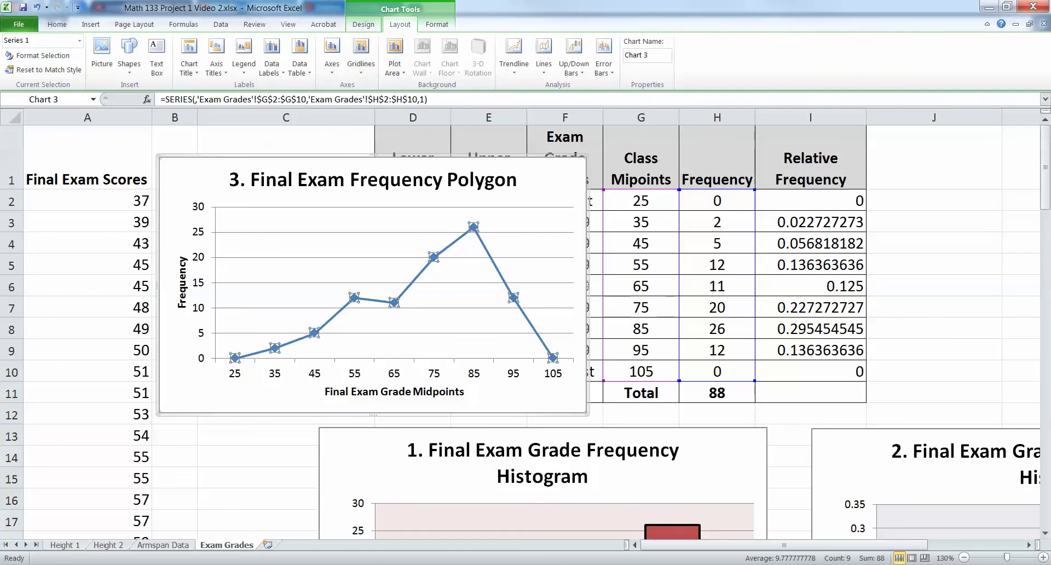
{"action": "left_click", "coordinate": [364, 24]}
{"action": "left_click", "coordinate": [899, 69]}
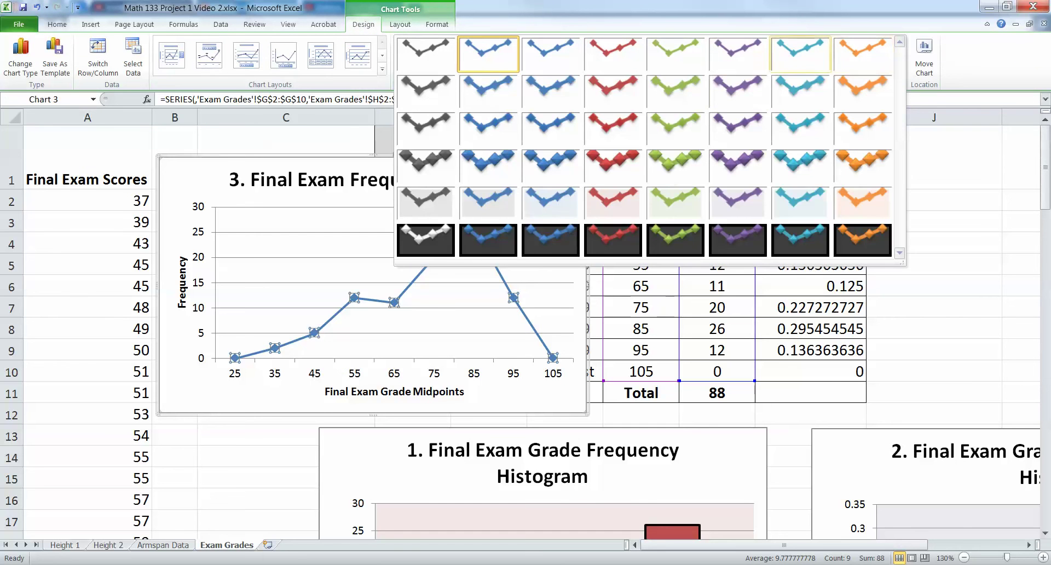
{"action": "left_click", "coordinate": [800, 203]}
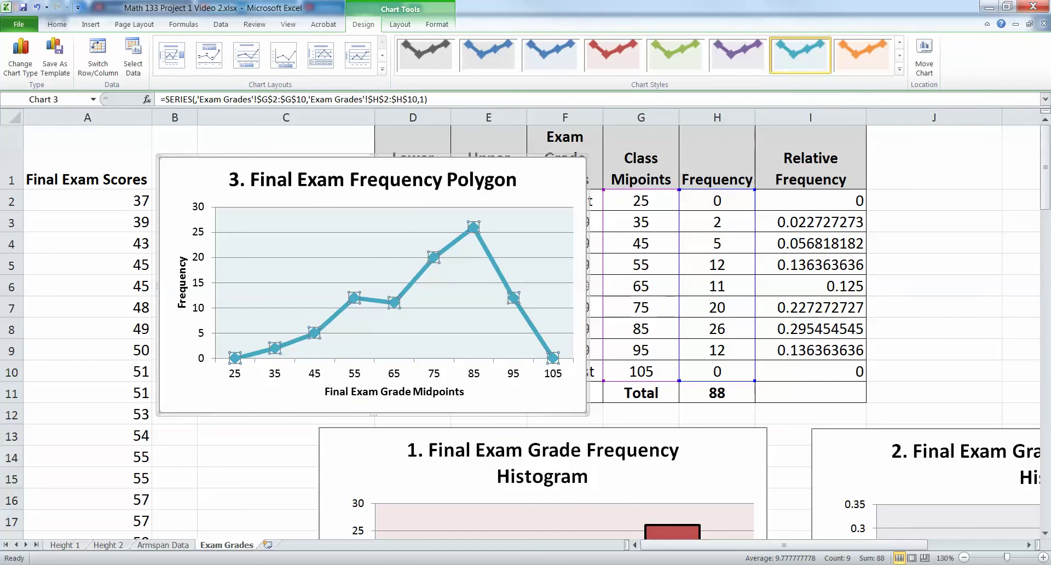
{"action": "left_click", "coordinate": [899, 69]}
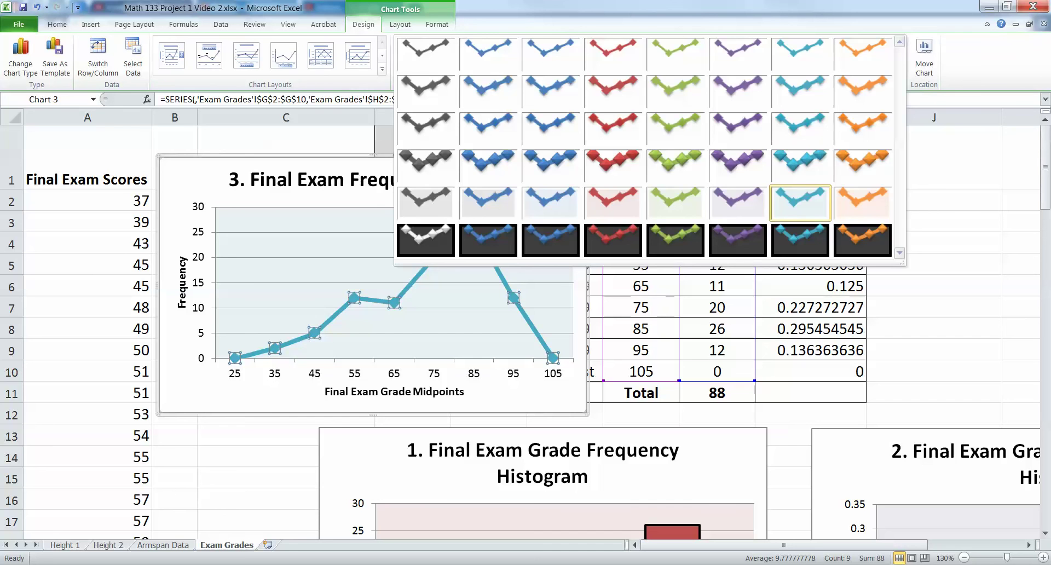
{"action": "left_click", "coordinate": [542, 283]}
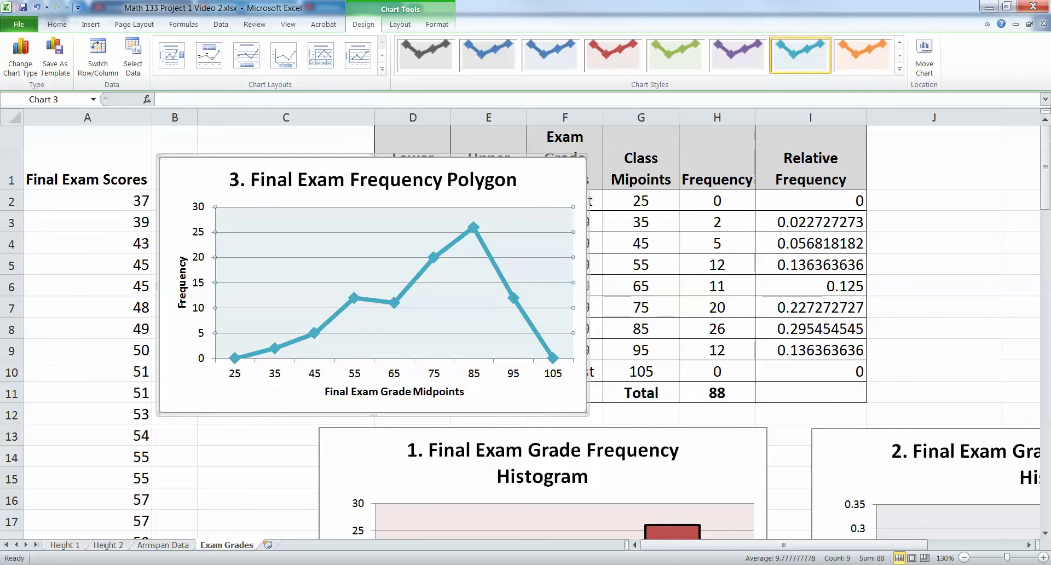
Place the frequency polygon directly below the frequency histogram and widen it to match the histogram's width
{"action": "scroll", "coordinate": [597, 332], "scroll_direction": "down", "scroll_amount": 1}
{"action": "scroll", "coordinate": [597, 333], "scroll_direction": "up", "scroll_amount": 1}
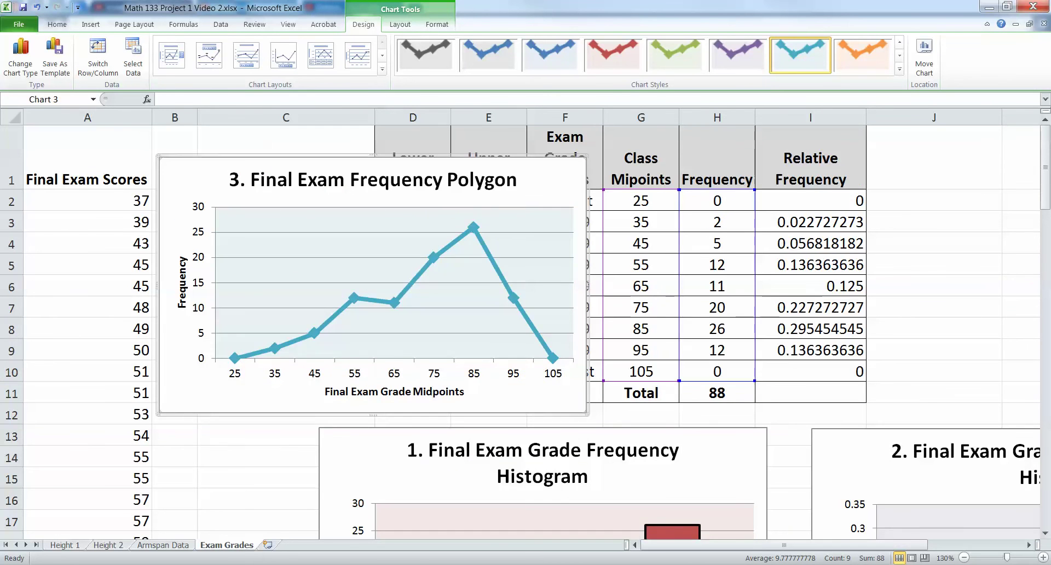
{"action": "left_click_drag", "start_coordinate": [550, 493], "coordinate": [517, 484]}
{"action": "scroll", "coordinate": [517, 484], "scroll_direction": "down", "scroll_amount": 3}
{"action": "scroll", "coordinate": [690, 230], "scroll_direction": "down", "scroll_amount": 1}
{"action": "left_click_drag", "start_coordinate": [690, 230], "coordinate": [705, 427]}
{"action": "scroll", "coordinate": [705, 427], "scroll_direction": "down", "scroll_amount": 1}
{"action": "scroll", "coordinate": [705, 428], "scroll_direction": "down", "scroll_amount": 1}
{"action": "left_click_drag", "start_coordinate": [705, 298], "coordinate": [701, 275]}
{"action": "left_click_drag", "start_coordinate": [744, 375], "coordinate": [770, 376]}
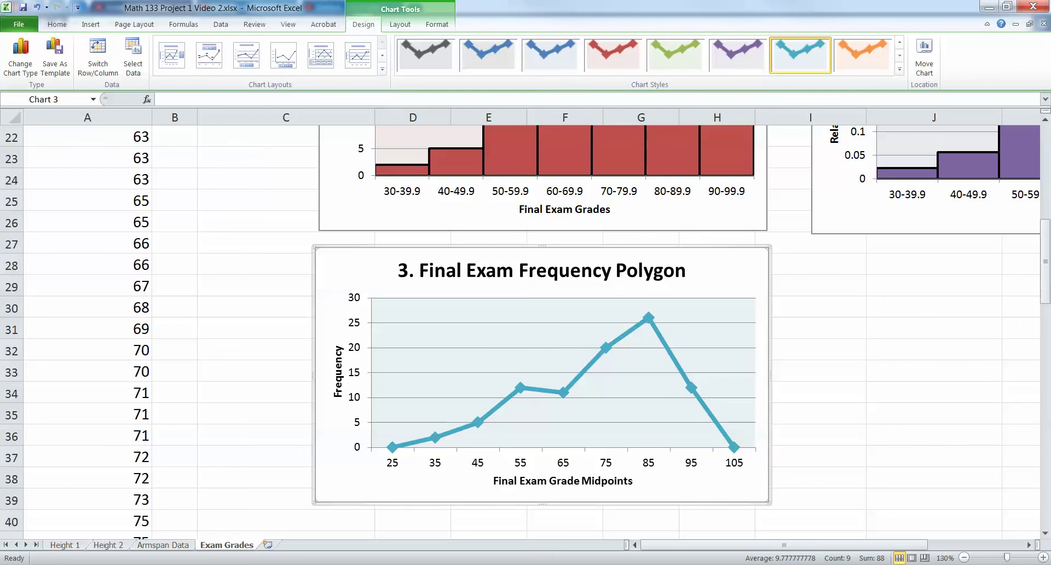
Insert a 2-D line chart with markers from the relative frequencies in I2:I10, including both fake classes
{"action": "scroll", "coordinate": [525, 329], "scroll_direction": "up", "scroll_amount": 2}
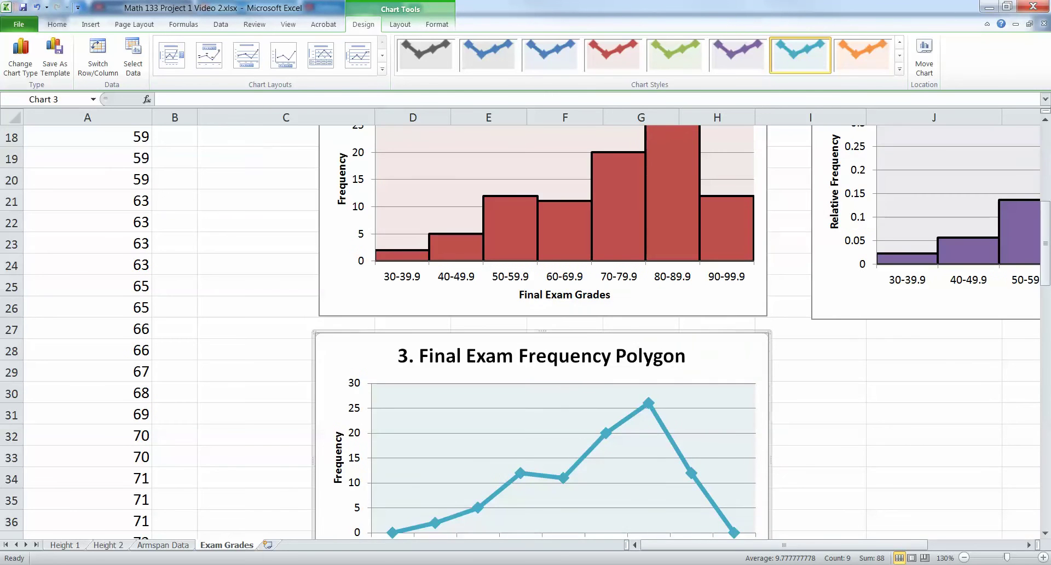
{"action": "scroll", "coordinate": [526, 328], "scroll_direction": "up", "scroll_amount": 6}
{"action": "left_click_drag", "start_coordinate": [810, 201], "coordinate": [810, 372]}
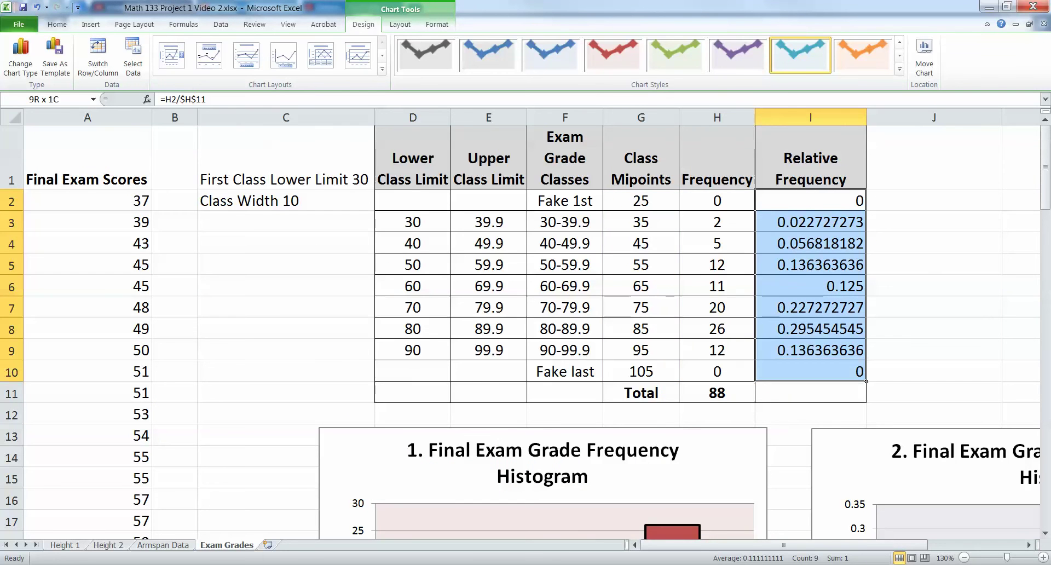
{"action": "left_click", "coordinate": [90, 24]}
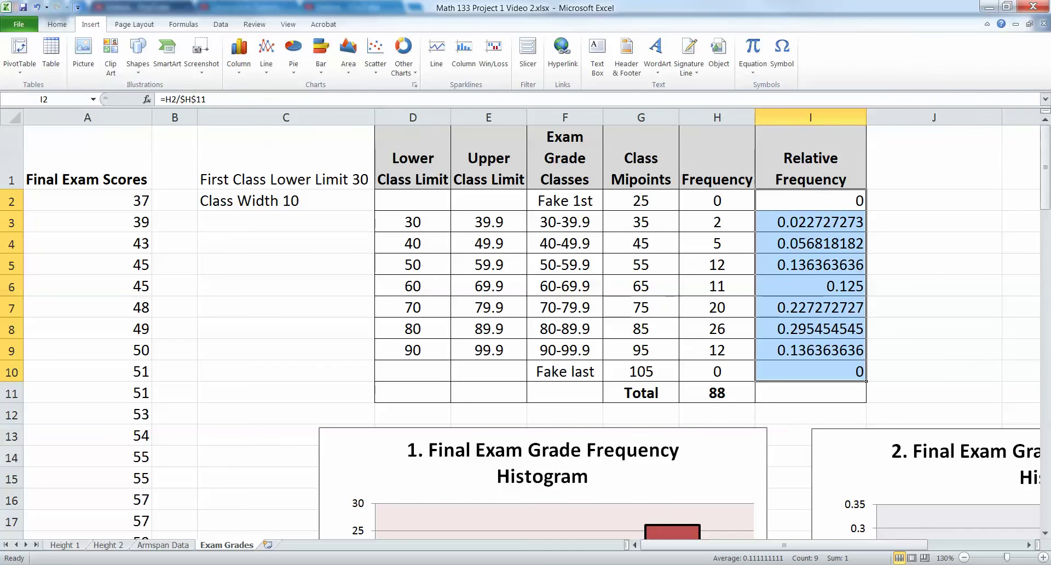
{"action": "left_click", "coordinate": [266, 55]}
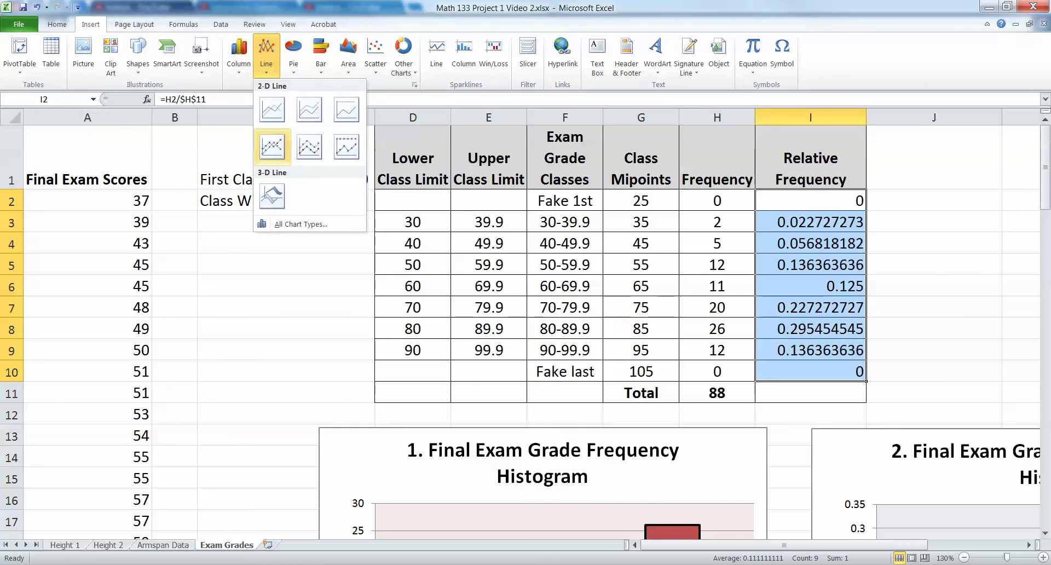
{"action": "left_click", "coordinate": [272, 147]}
Apply the orange chart style with a light orange plot background to the new line chart and delete its legend
{"action": "left_click", "coordinate": [900, 68]}
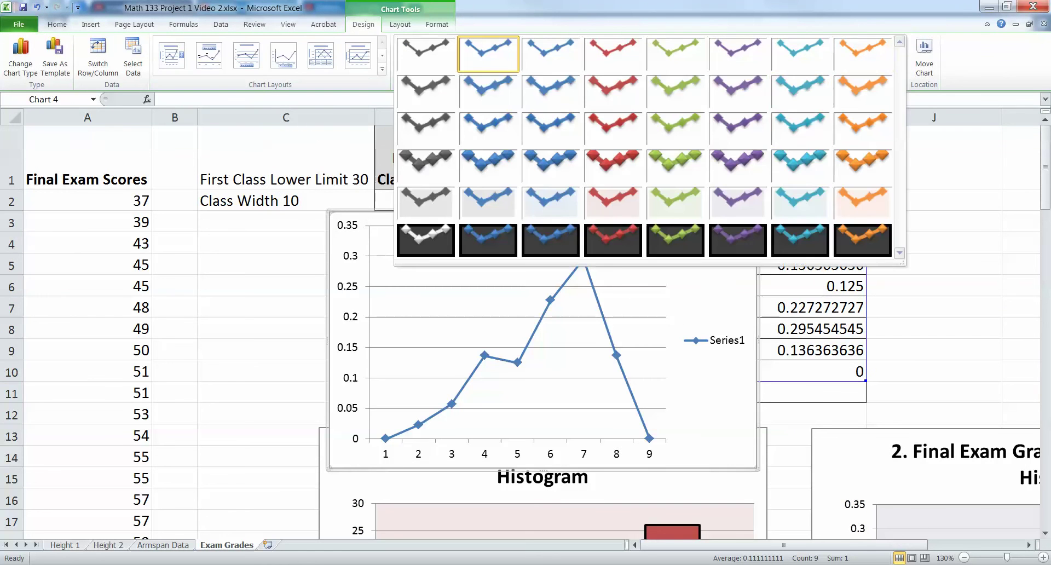
{"action": "left_click", "coordinate": [862, 203]}
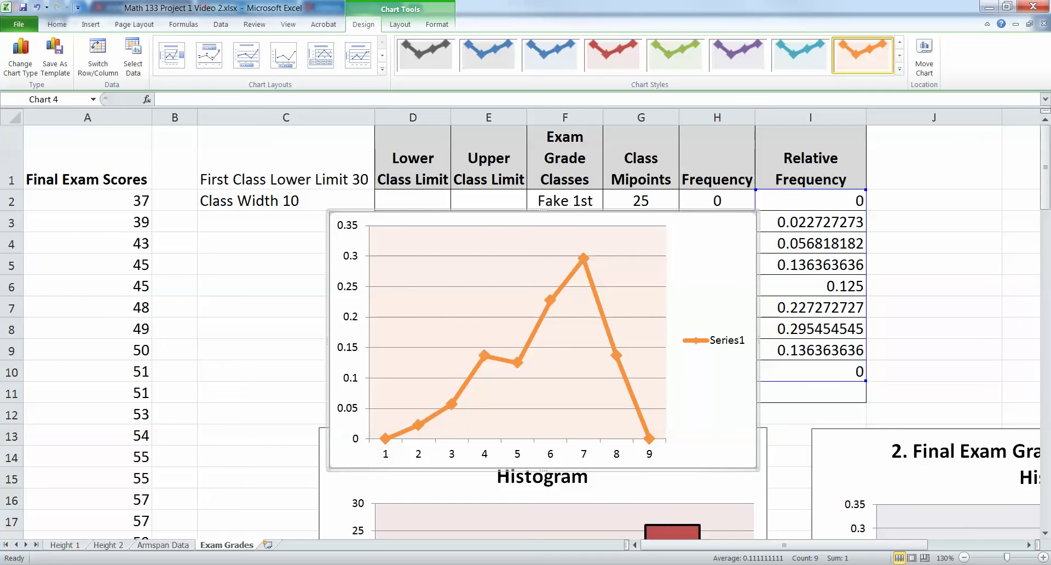
{"action": "left_click", "coordinate": [714, 340]}
{"action": "key", "text": "Delete"}
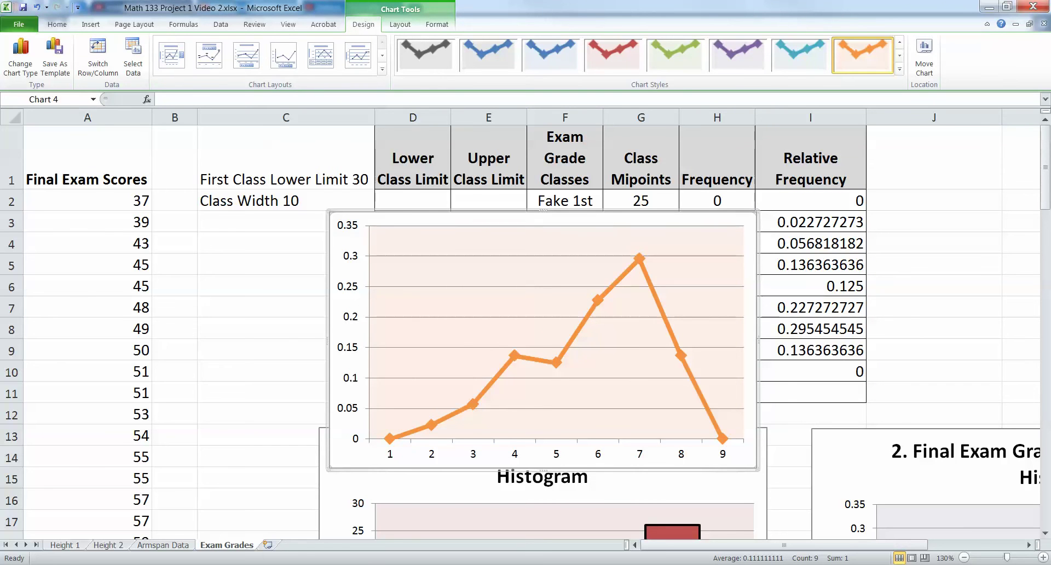
Move the orange chart clear of the class midpoints and set its horizontal axis labels to G2:G10
{"action": "left_click_drag", "start_coordinate": [750, 328], "coordinate": [533, 270]}
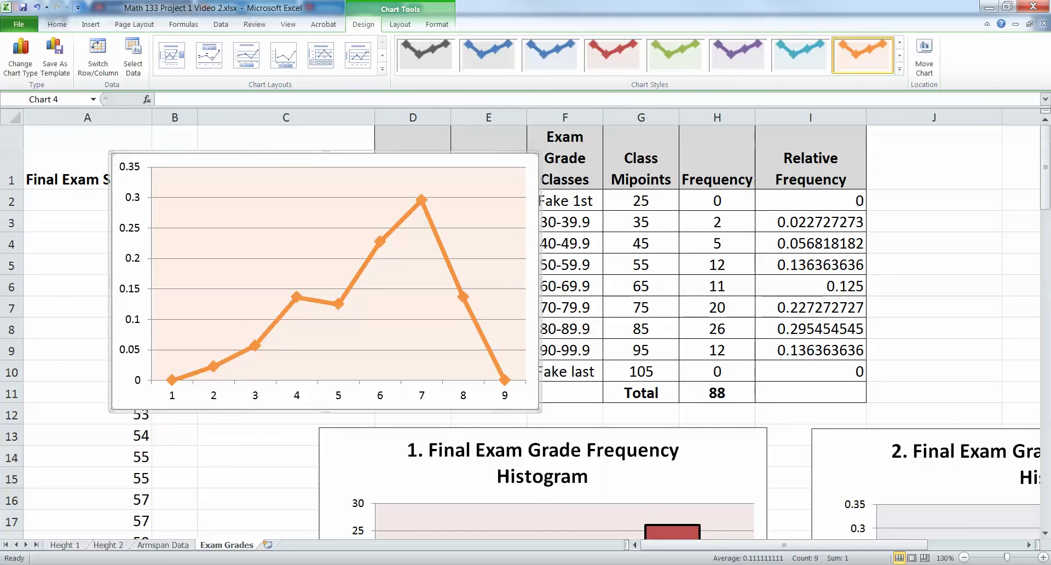
{"action": "right_click", "coordinate": [425, 395]}
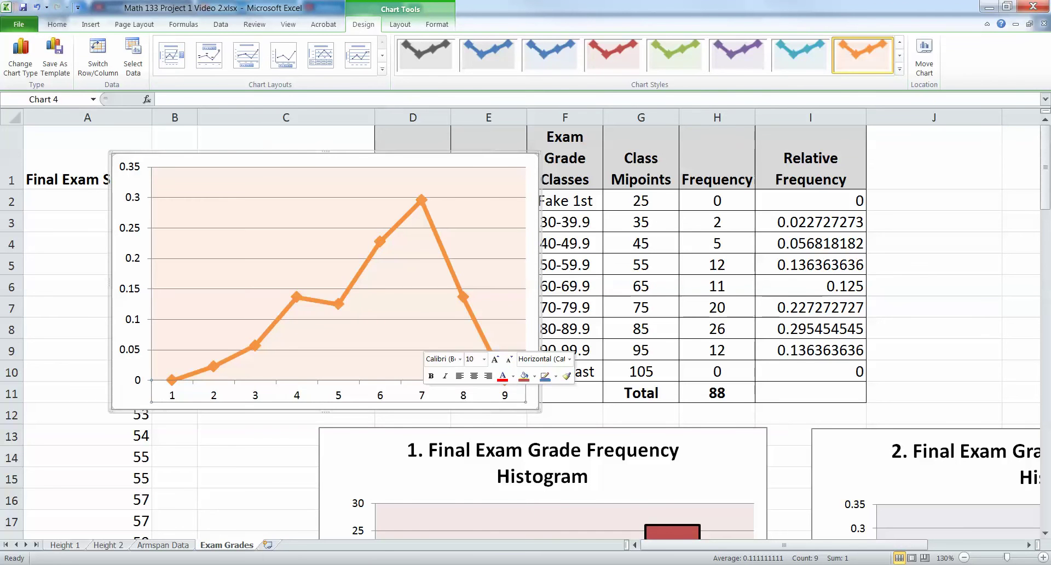
{"action": "left_click", "coordinate": [466, 468]}
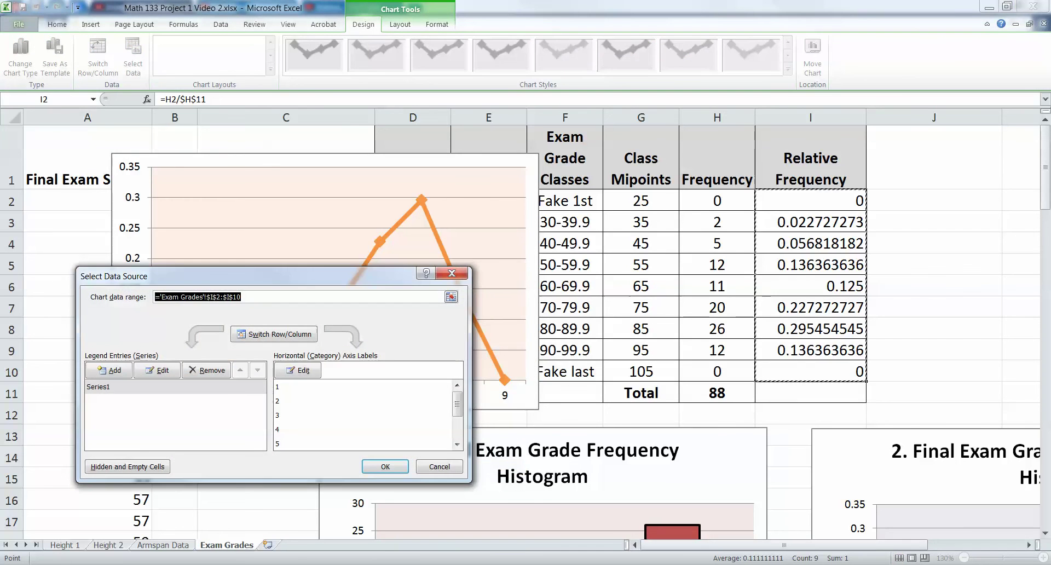
{"action": "left_click", "coordinate": [300, 370]}
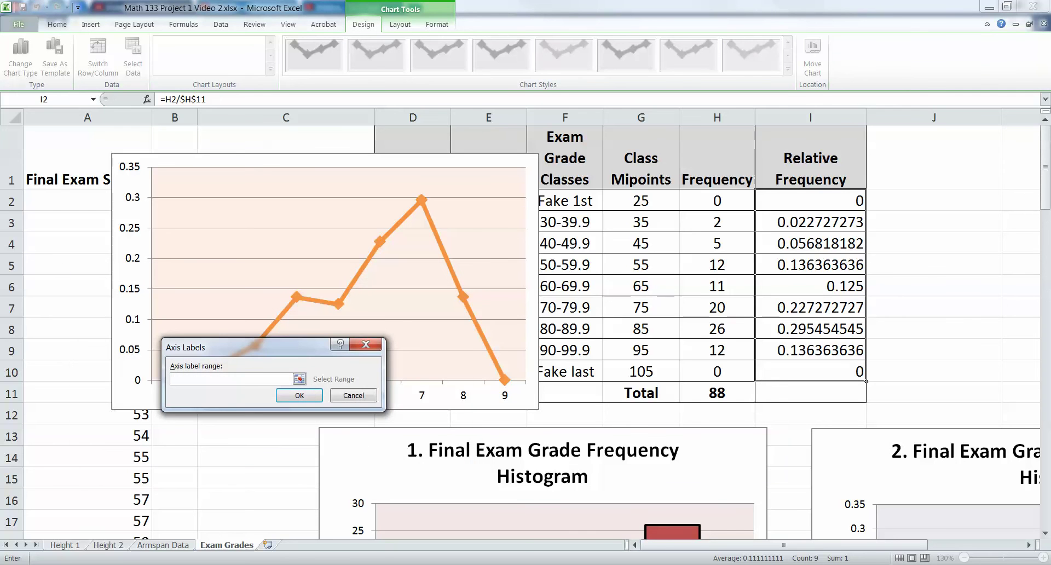
{"action": "left_click_drag", "start_coordinate": [641, 200], "coordinate": [643, 374]}
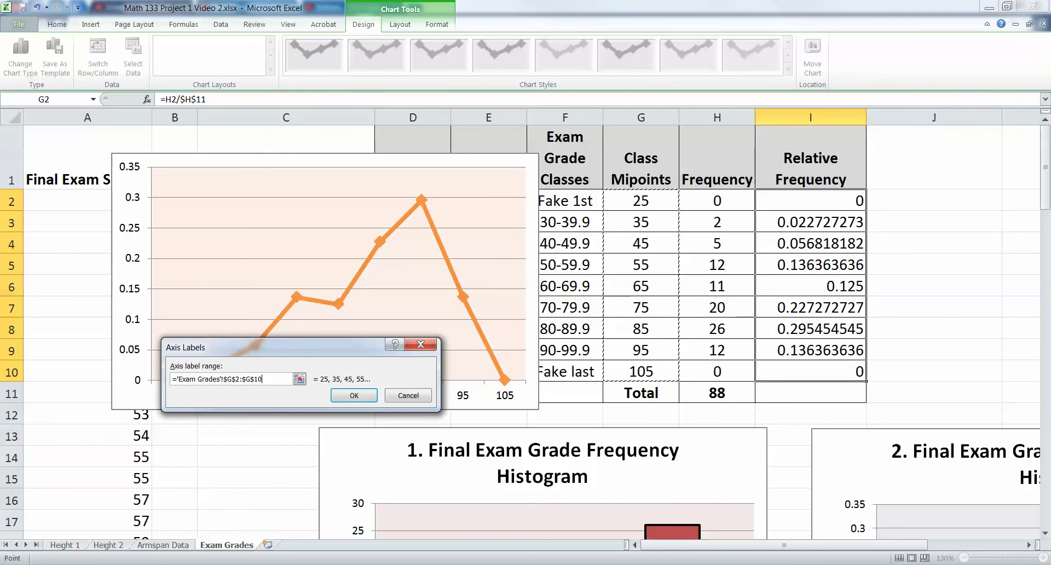
{"action": "key", "text": "Return"}
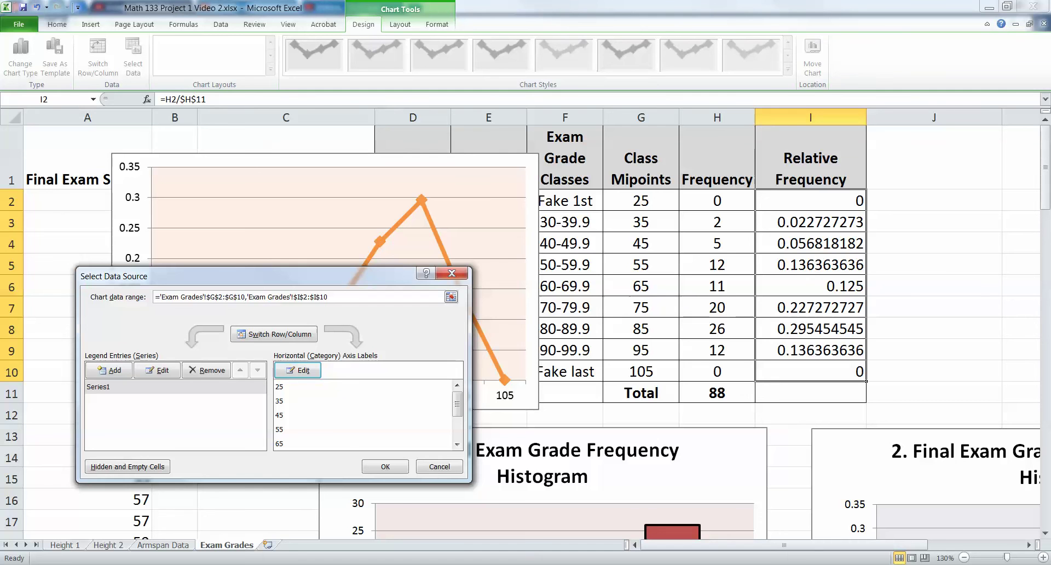
{"action": "key", "text": "Return"}
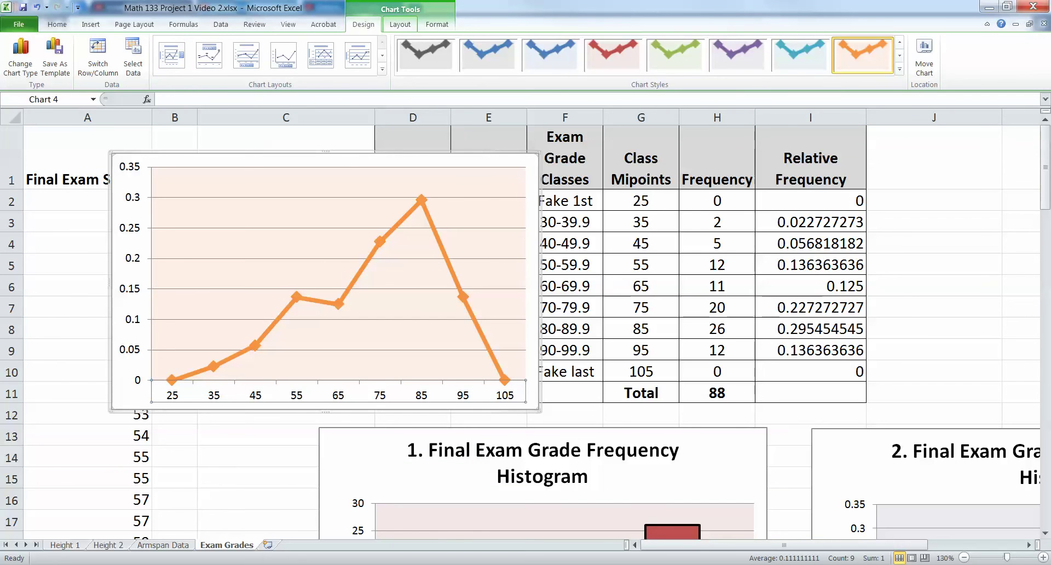
Add a rotated vertical axis title reading "Relative Frequency" to the orange line chart
{"action": "left_click", "coordinate": [400, 24]}
{"action": "left_click", "coordinate": [216, 55]}
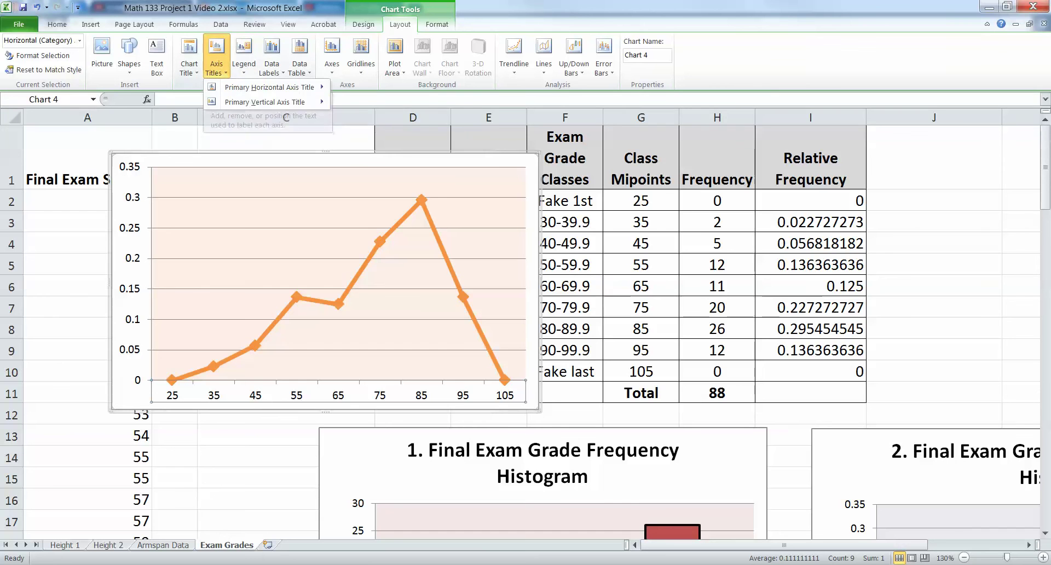
{"action": "mouse_move", "coordinate": [265, 102]}
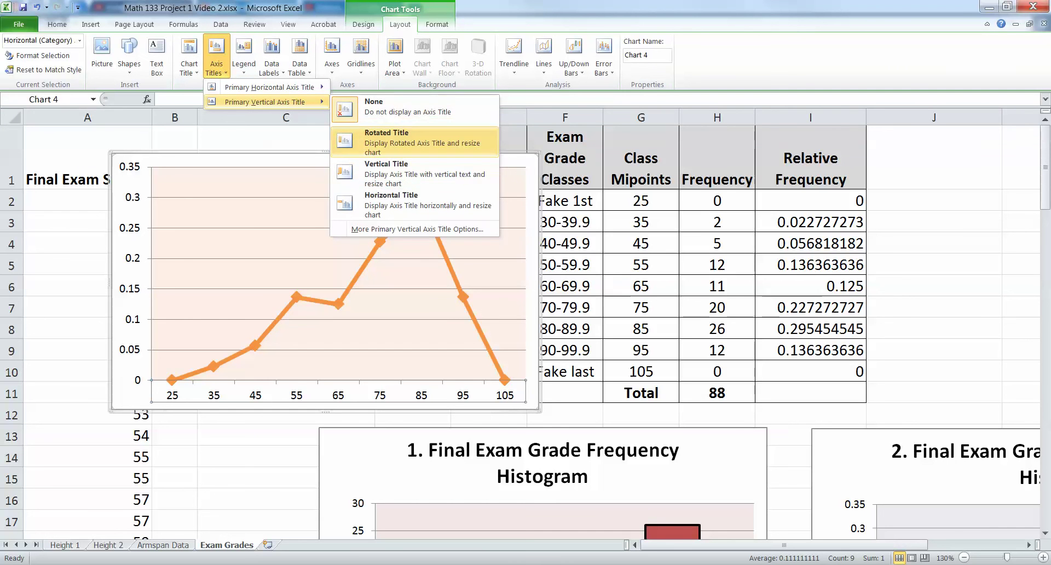
{"action": "left_click", "coordinate": [394, 141]}
{"action": "type", "text": "Relative"}
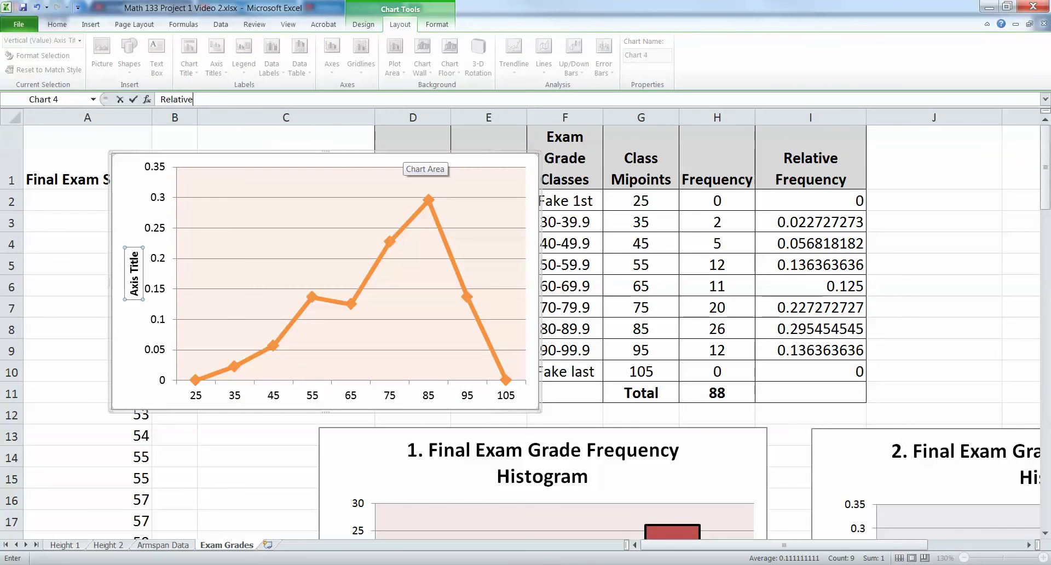
{"action": "type", "text": " Frequency"}
{"action": "key", "text": "Return"}
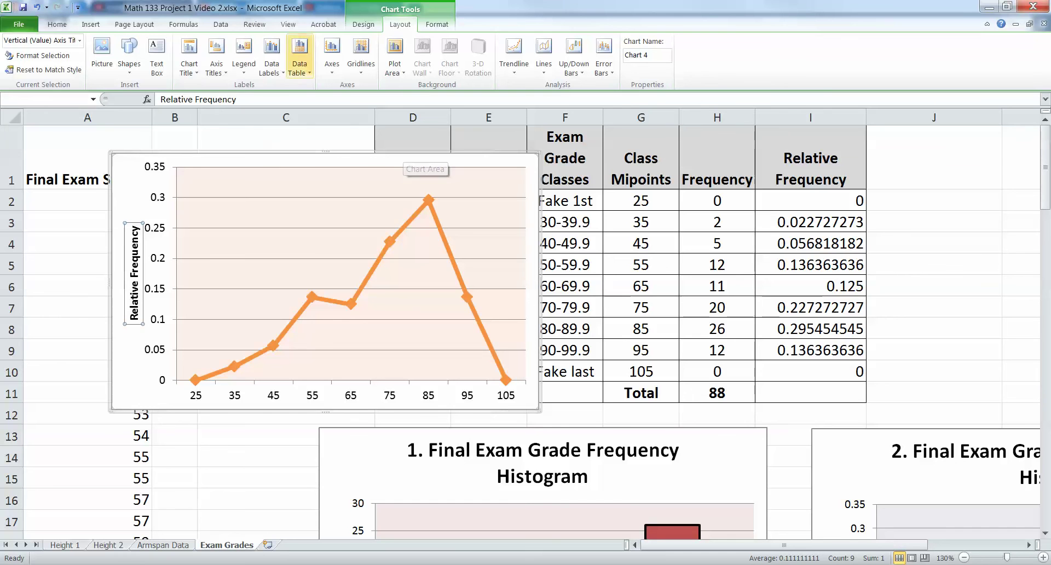
Add a horizontal axis title reading "Final Exam Scores" below the orange line chart's axis
{"action": "left_click", "coordinate": [217, 60]}
{"action": "mouse_move", "coordinate": [268, 87]}
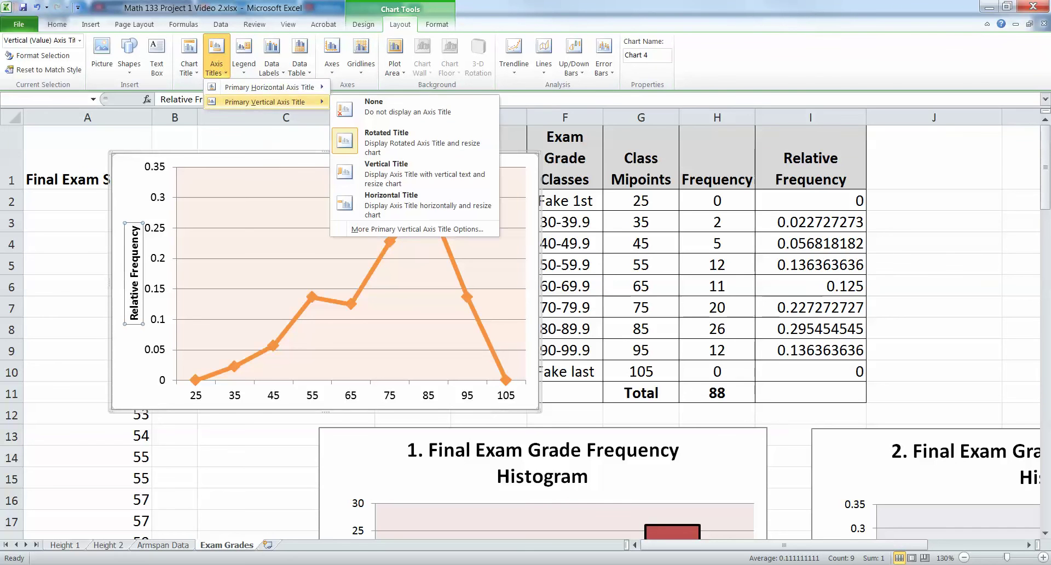
{"action": "left_click", "coordinate": [405, 127]}
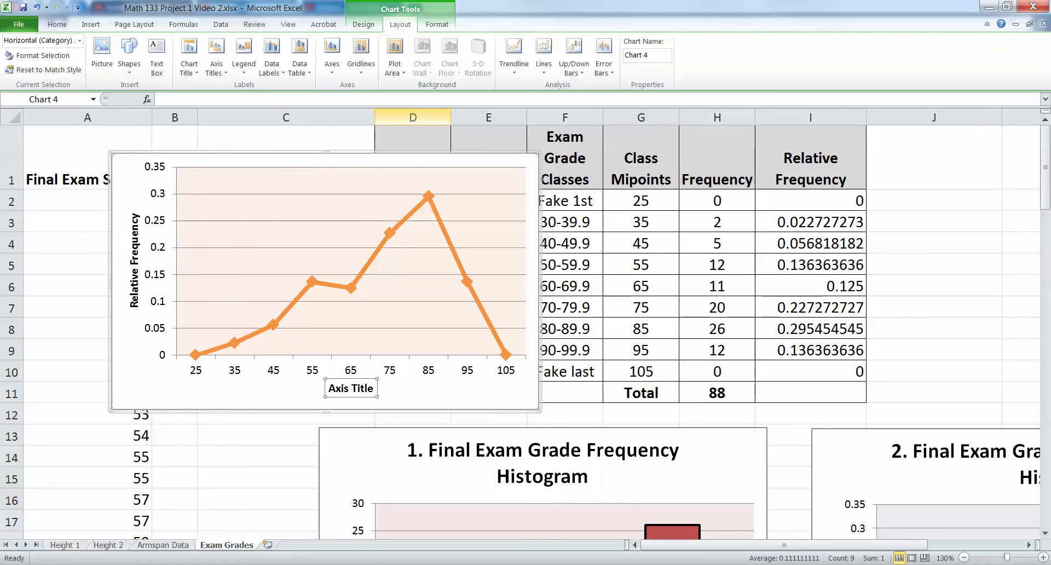
{"action": "type", "text": "Final"}
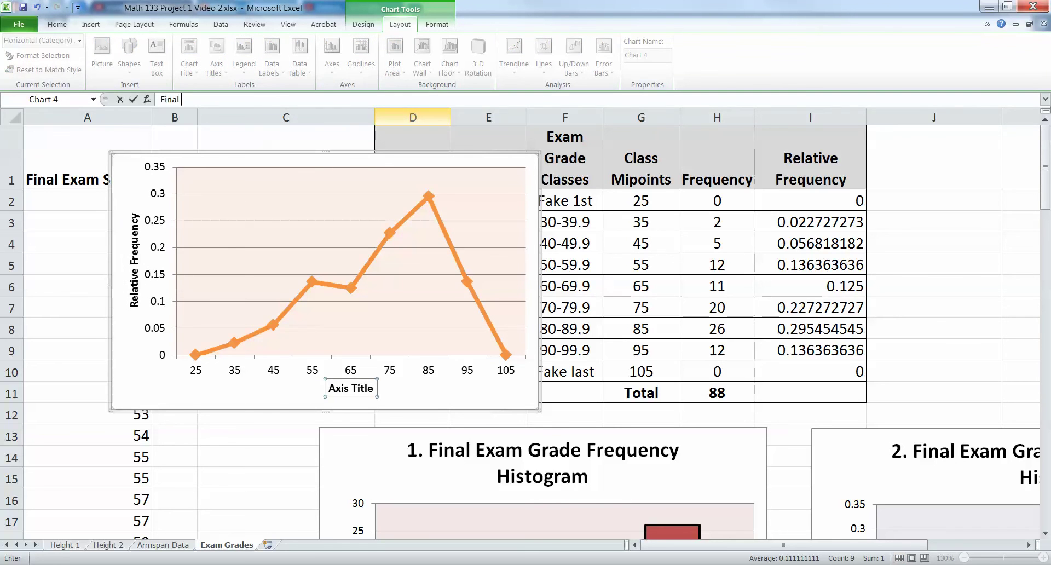
{"action": "type", "text": " Exam Scores"}
{"action": "key", "text": "Return"}
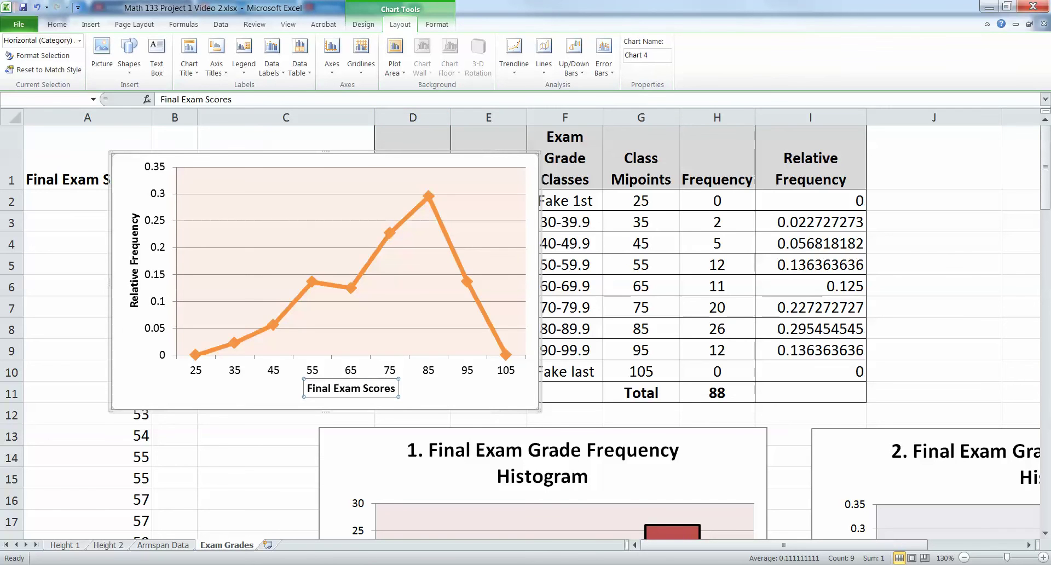
{"action": "key", "text": "Escape"}
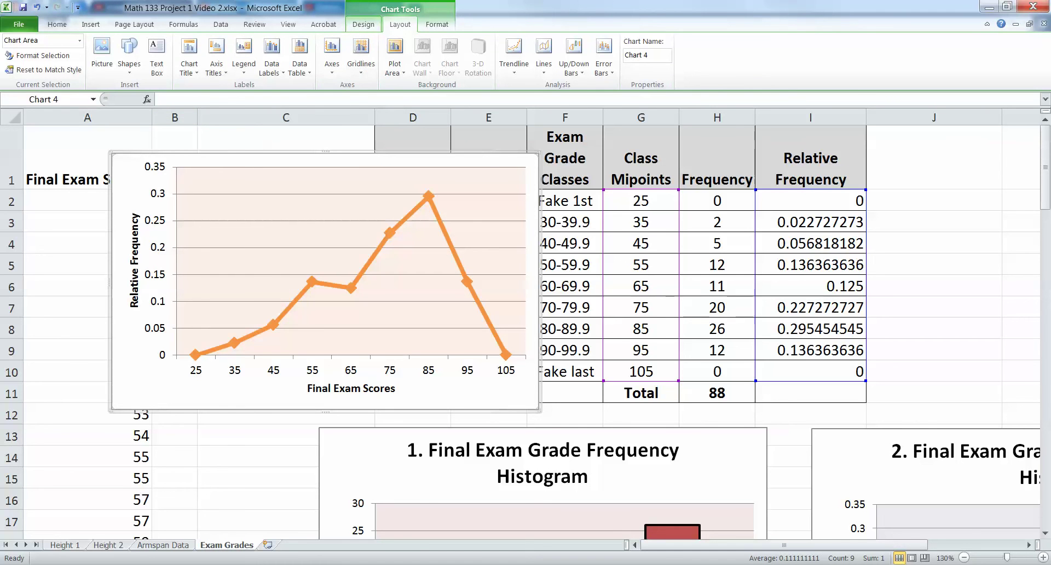
Add the title "4. Final Exam Grade Relative Frequency Polygon" above the orange line chart
{"action": "left_click", "coordinate": [189, 57]}
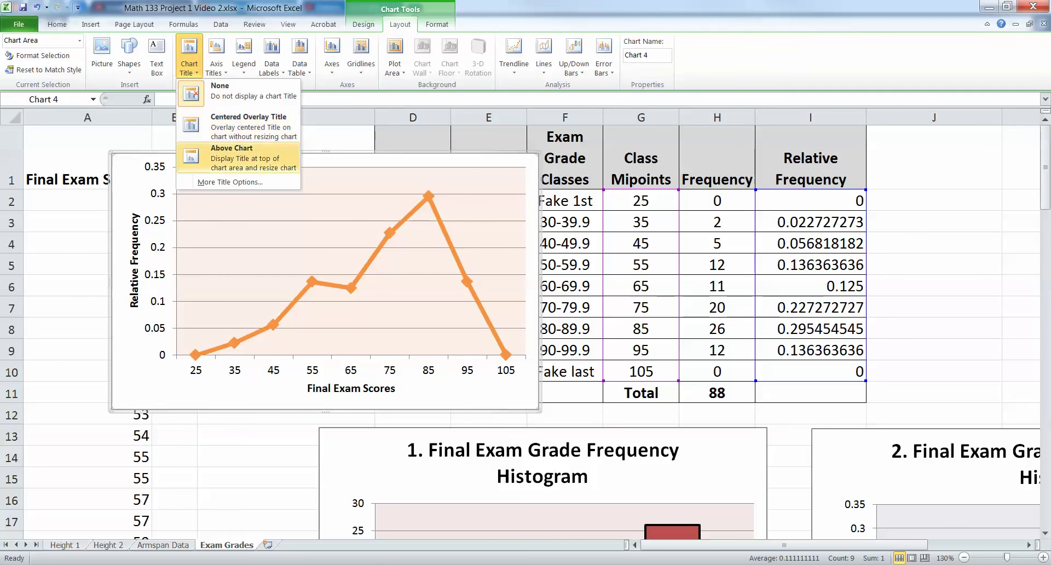
{"action": "left_click", "coordinate": [241, 158]}
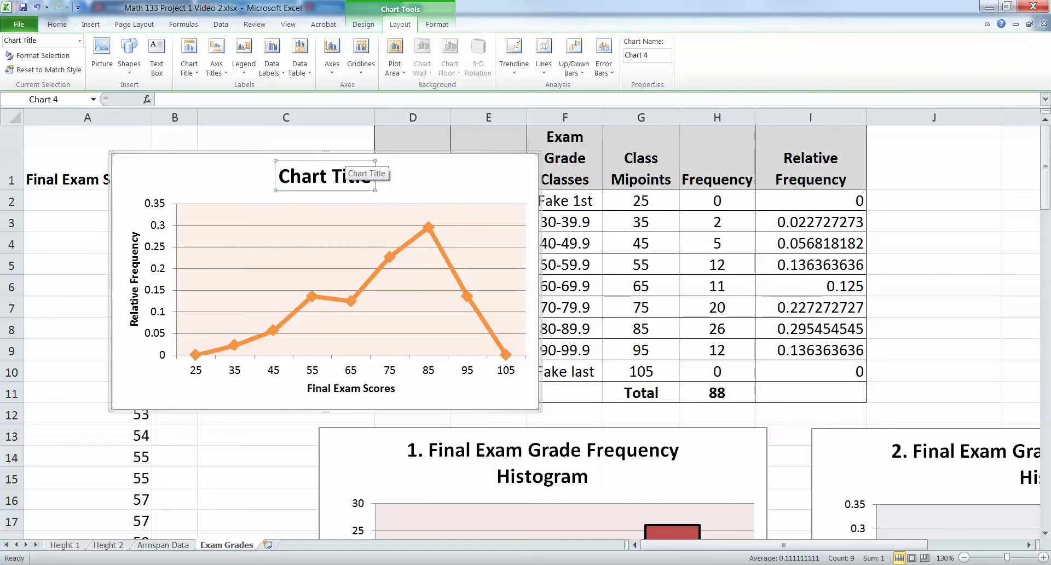
{"action": "type", "text": "4."}
{"action": "type", "text": " R"}
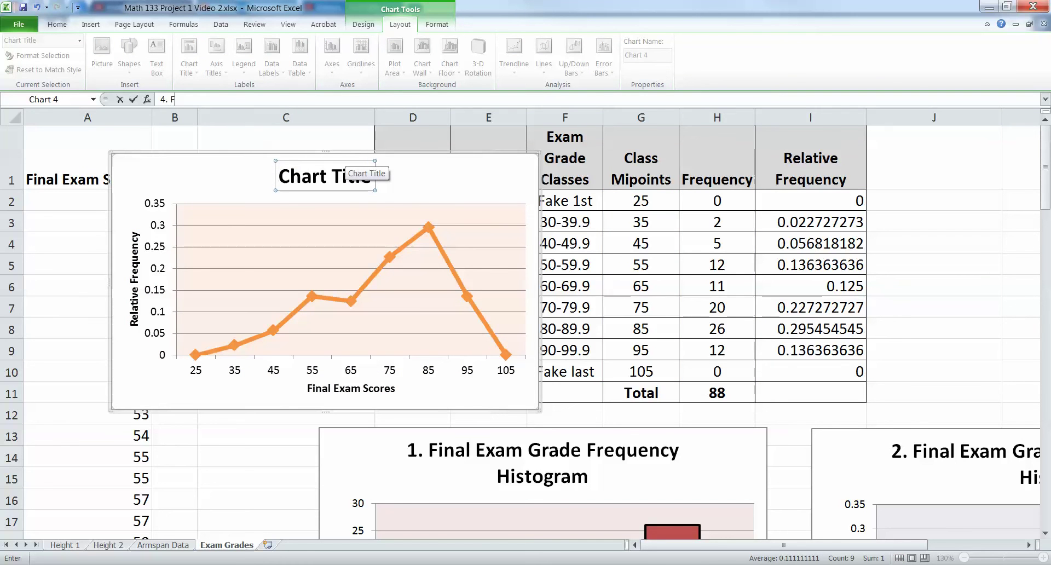
{"action": "type", "text": "elative Frequemc"}
{"action": "type", "text": "ncy"}
{"action": "type", "text": " Polygon"}
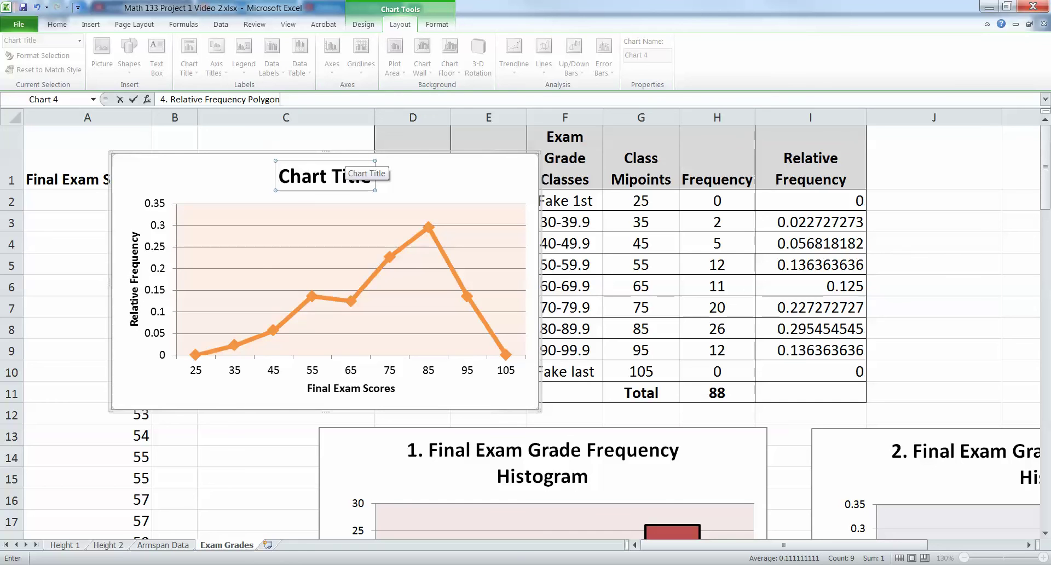
{"action": "key", "text": "BackSpace"}
{"action": "key", "text": "BackSpace"}
{"action": "key", "text": "BackSpace"}
{"action": "key", "text": "BackSpace"}
{"action": "key", "text": "BackSpace"}
{"action": "key", "text": "BackSpace"}
{"action": "key", "text": "BackSpace"}
{"action": "key", "text": "BackSpace"}
{"action": "key", "text": "BackSpace"}
{"action": "key", "text": "BackSpace"}
{"action": "key", "text": "BackSpace"}
{"action": "key", "text": "BackSpace"}
{"action": "key", "text": "BackSpace"}
{"action": "key", "text": "BackSpace"}
{"action": "key", "text": "BackSpace"}
{"action": "key", "text": "BackSpace"}
{"action": "key", "text": "BackSpace"}
{"action": "key", "text": "BackSpace"}
{"action": "key", "text": "BackSpace"}
{"action": "key", "text": "BackSpace"}
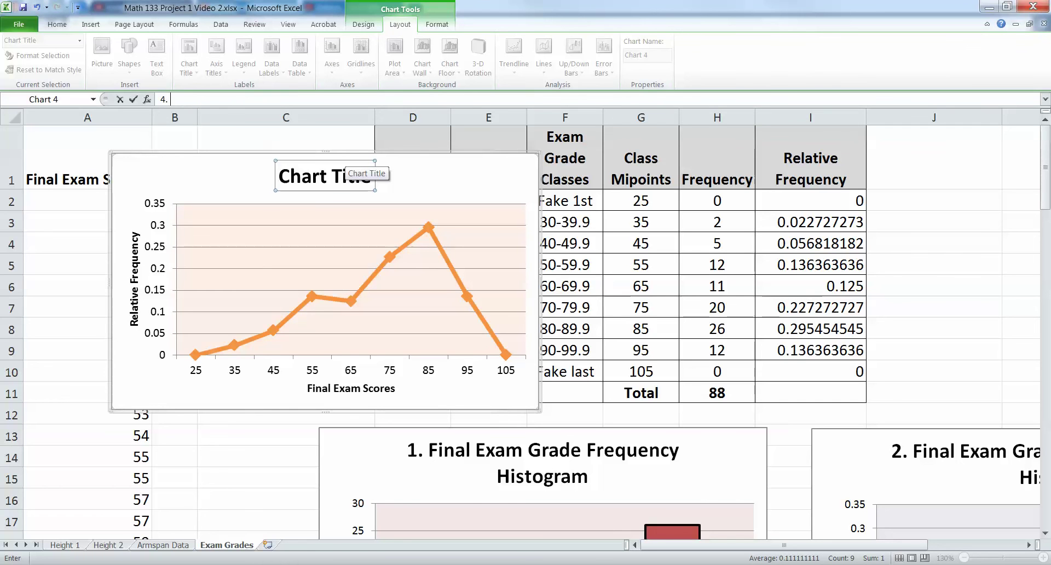
{"action": "type", "text": "Final Exam Grade Relative Frequnecy"}
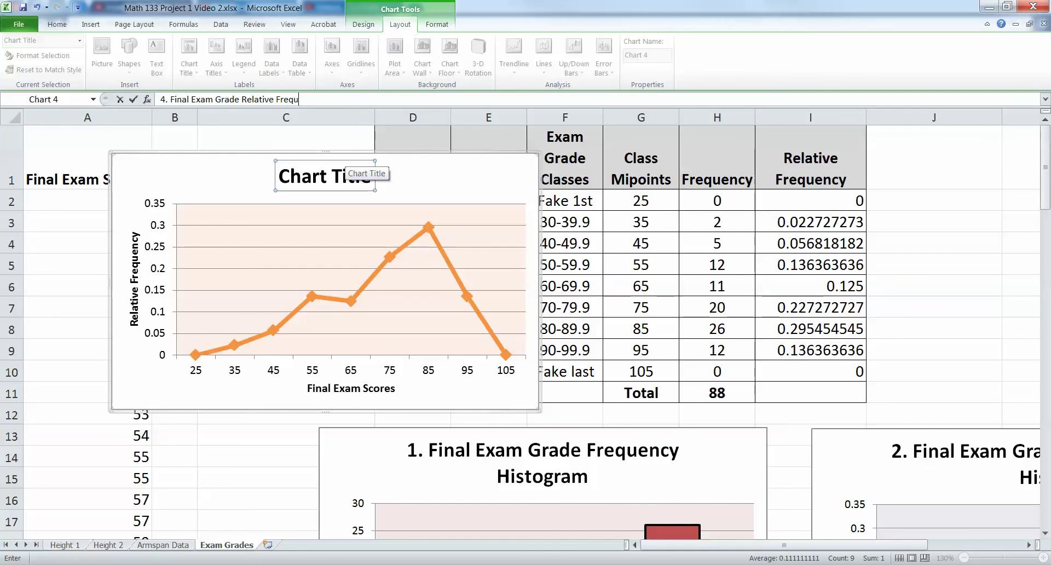
{"action": "key", "text": "BackSpace"}
{"action": "key", "text": "BackSpace"}
{"action": "key", "text": "BackSpace"}
{"action": "key", "text": "BackSpace"}
{"action": "type", "text": "ency Polygon"}
{"action": "key", "text": "Return"}
Place the relative frequency polygon below the relative frequency histogram, beside the frequency polygon
{"action": "left_click", "coordinate": [493, 186]}
{"action": "scroll", "coordinate": [526, 333], "scroll_direction": "down", "scroll_amount": 2}
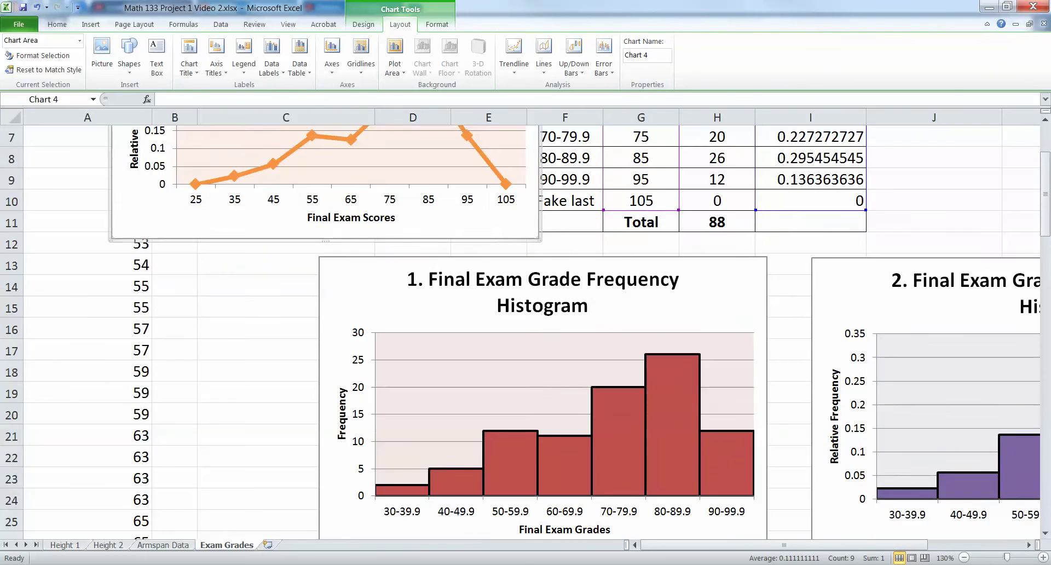
{"action": "scroll", "coordinate": [525, 333], "scroll_direction": "up", "scroll_amount": 2}
{"action": "left_click_drag", "start_coordinate": [493, 186], "coordinate": [941, 480]}
{"action": "scroll", "coordinate": [941, 480], "scroll_direction": "down", "scroll_amount": 7}
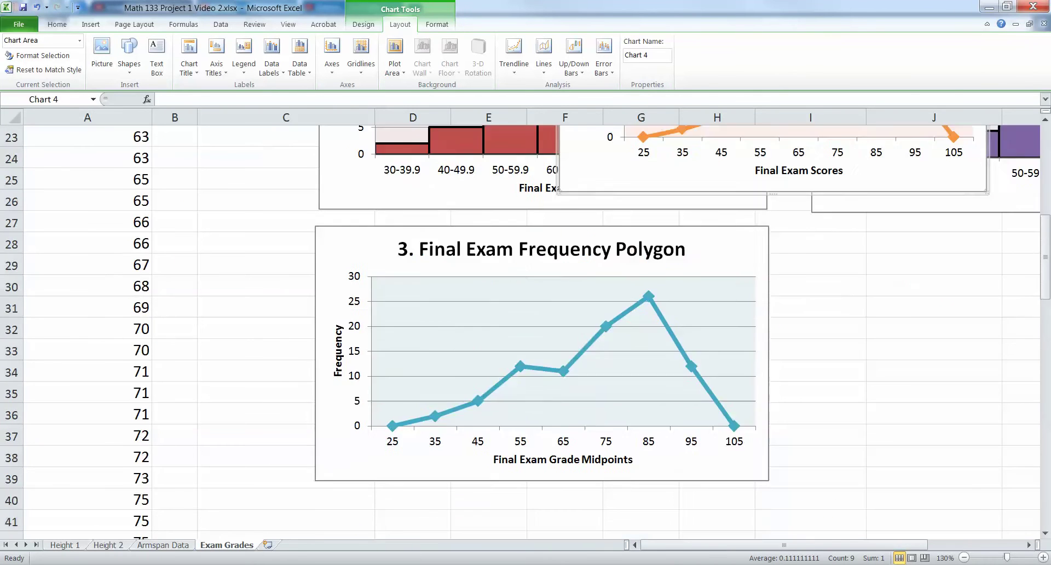
{"action": "scroll", "coordinate": [940, 481], "scroll_direction": "up", "scroll_amount": 2}
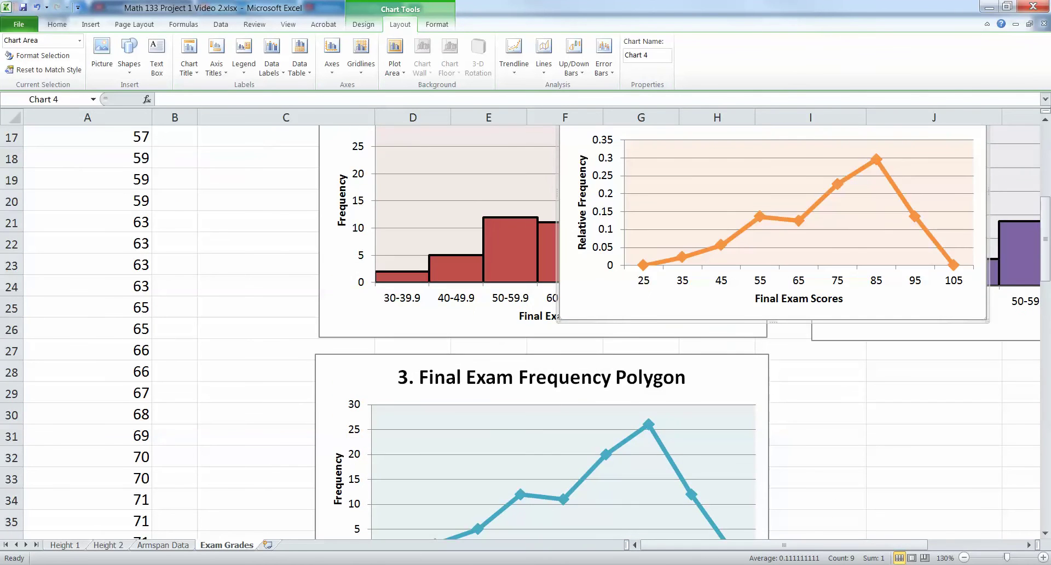
{"action": "scroll", "coordinate": [591, 181], "scroll_direction": "up", "scroll_amount": 1}
{"action": "left_click_drag", "start_coordinate": [591, 180], "coordinate": [842, 473]}
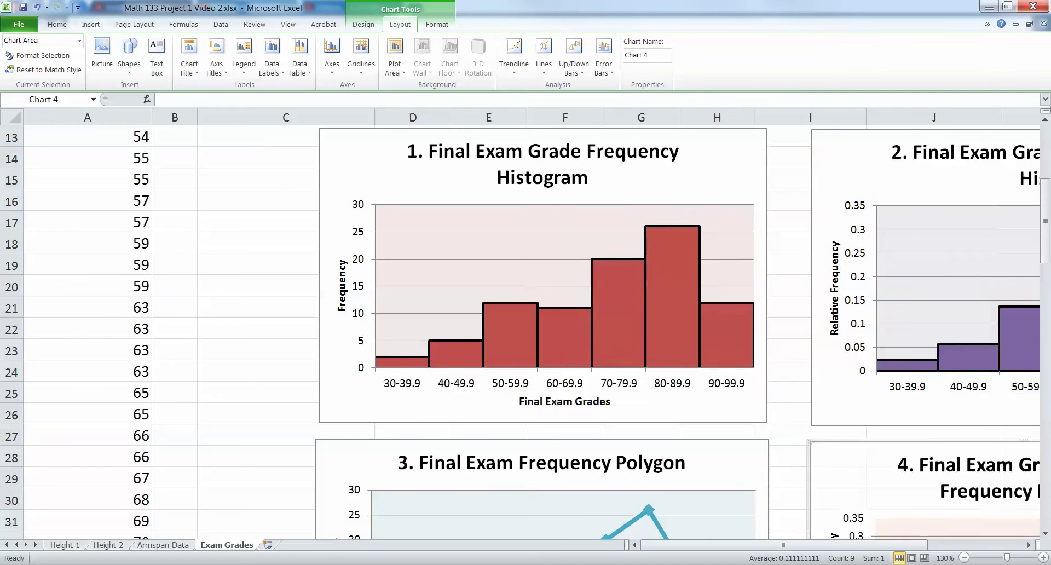
Insert the word "Grade" in the third chart's title so it reads "3. Final Exam Grade Frequency Polygon"
{"action": "scroll", "coordinate": [842, 473], "scroll_direction": "down", "scroll_amount": 3}
{"action": "left_click_drag", "start_coordinate": [906, 546], "coordinate": [970, 545]}
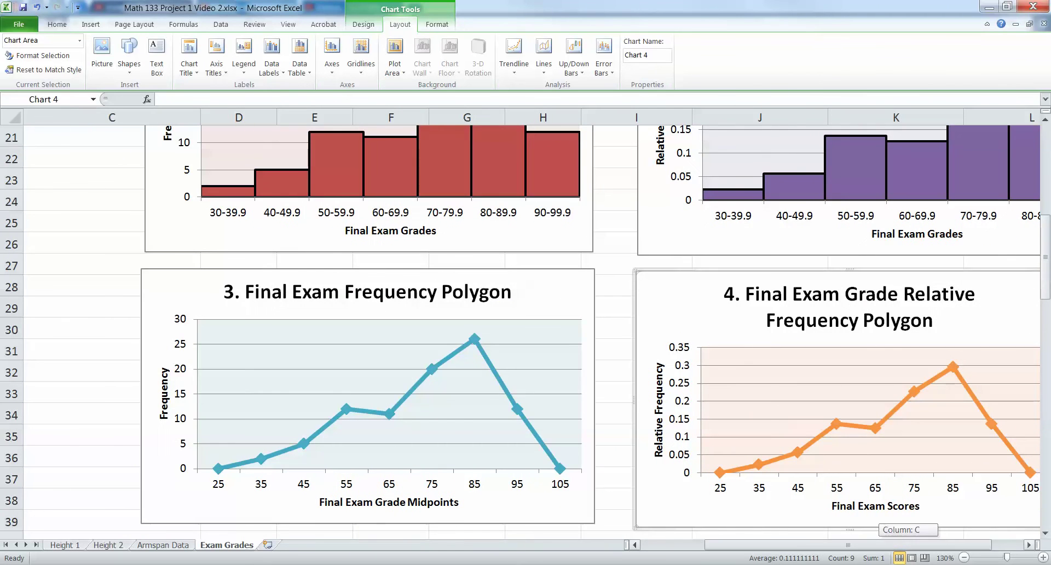
{"action": "left_click", "coordinate": [368, 293]}
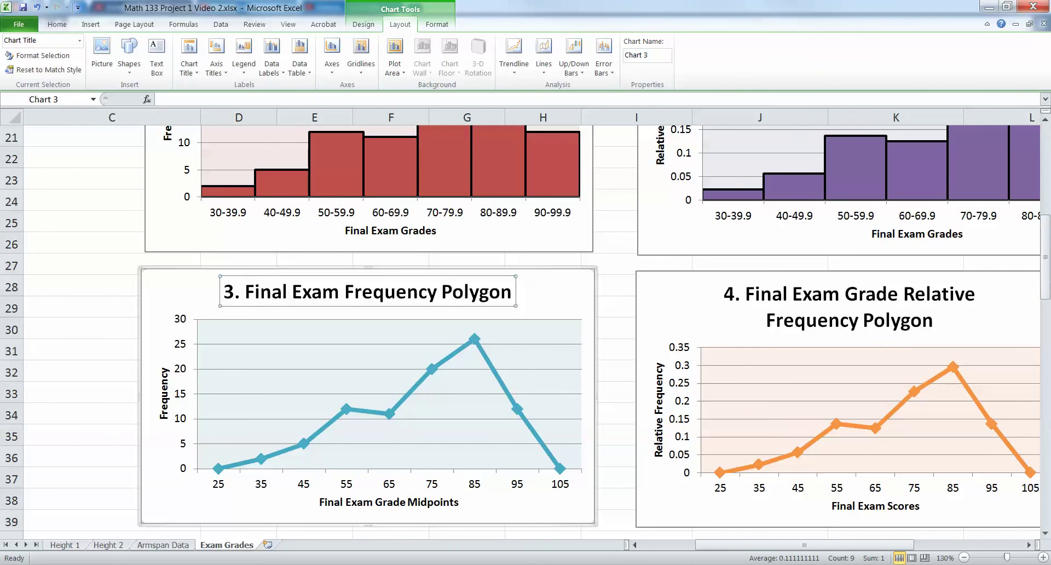
{"action": "key", "text": "Escape"}
{"action": "left_click", "coordinate": [367, 293]}
{"action": "key", "text": "Escape"}
{"action": "double_click", "coordinate": [339, 293]}
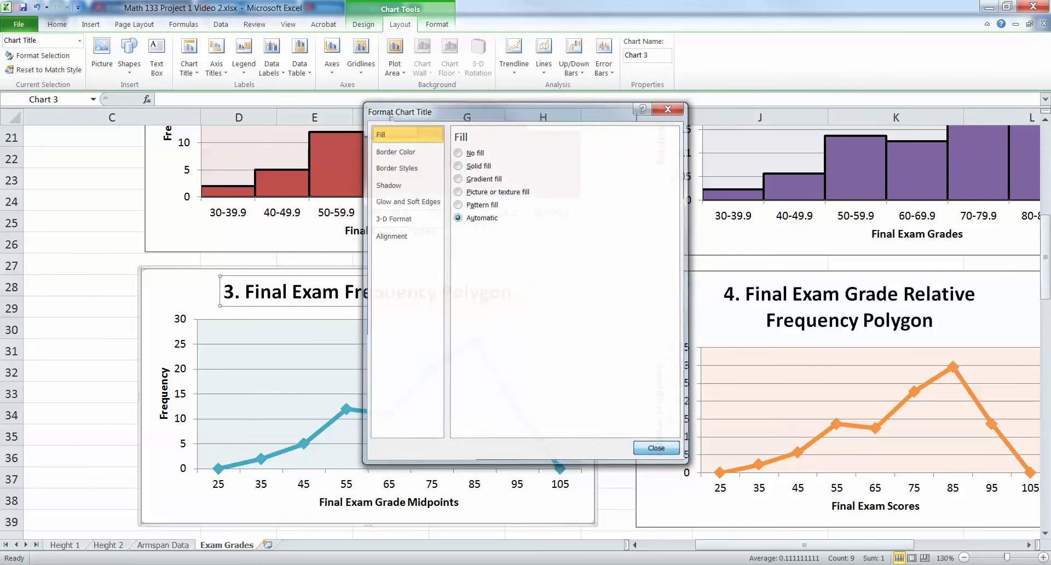
{"action": "left_click", "coordinate": [657, 449]}
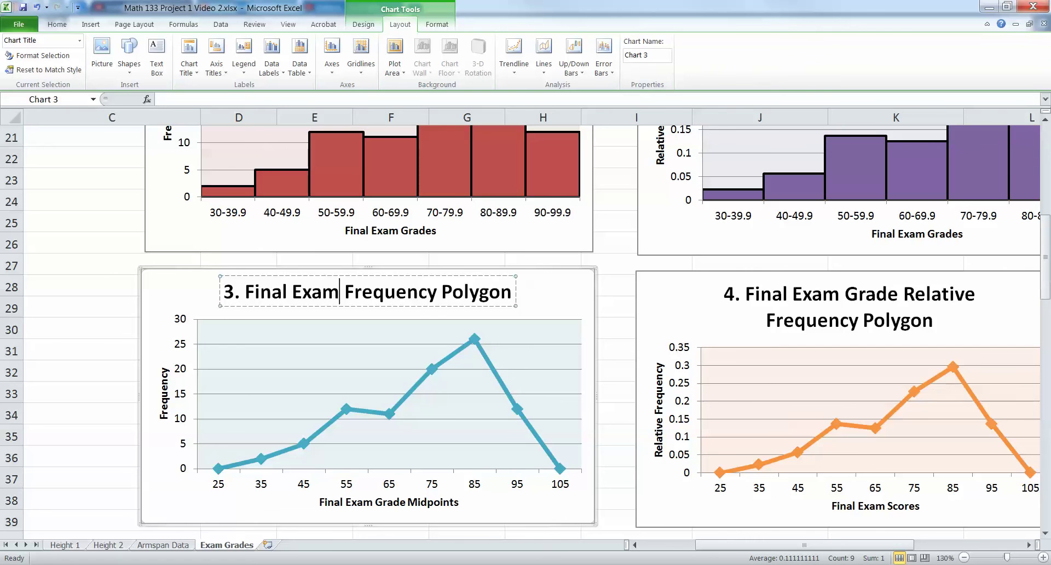
{"action": "type", "text": "Grade"}
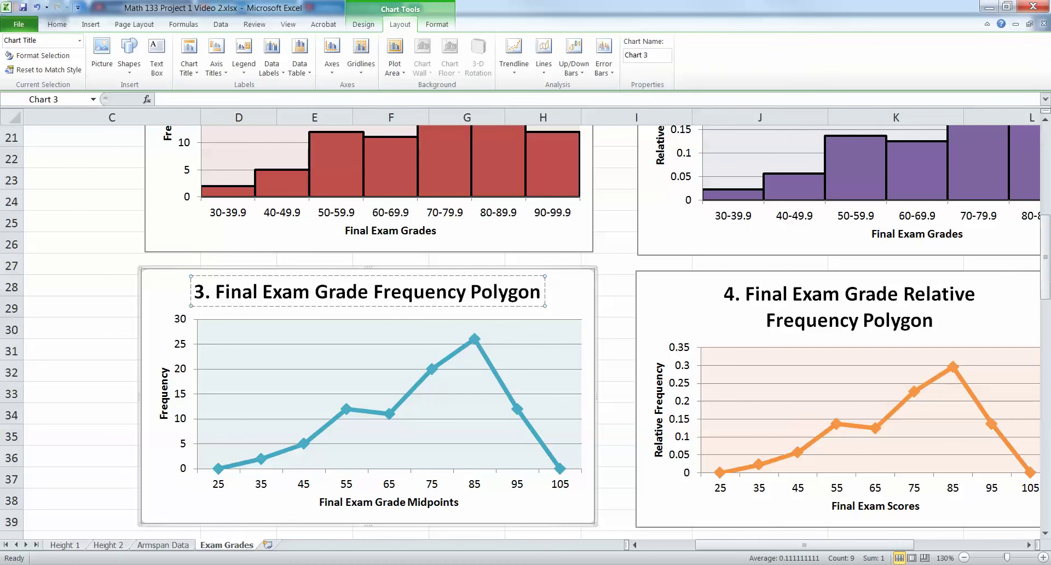
{"action": "left_click", "coordinate": [566, 299]}
Review the frequency table and the four numbered final exam grade graphs, checking their titles and axis labels
{"action": "scroll", "coordinate": [354, 298], "scroll_direction": "up", "scroll_amount": 3}
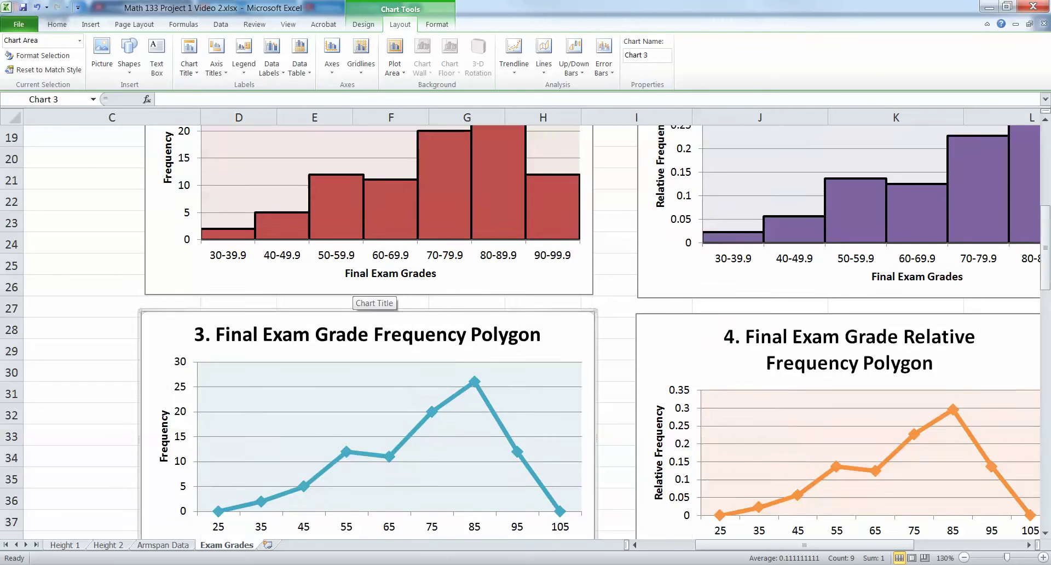
{"action": "scroll", "coordinate": [355, 298], "scroll_direction": "up", "scroll_amount": 1}
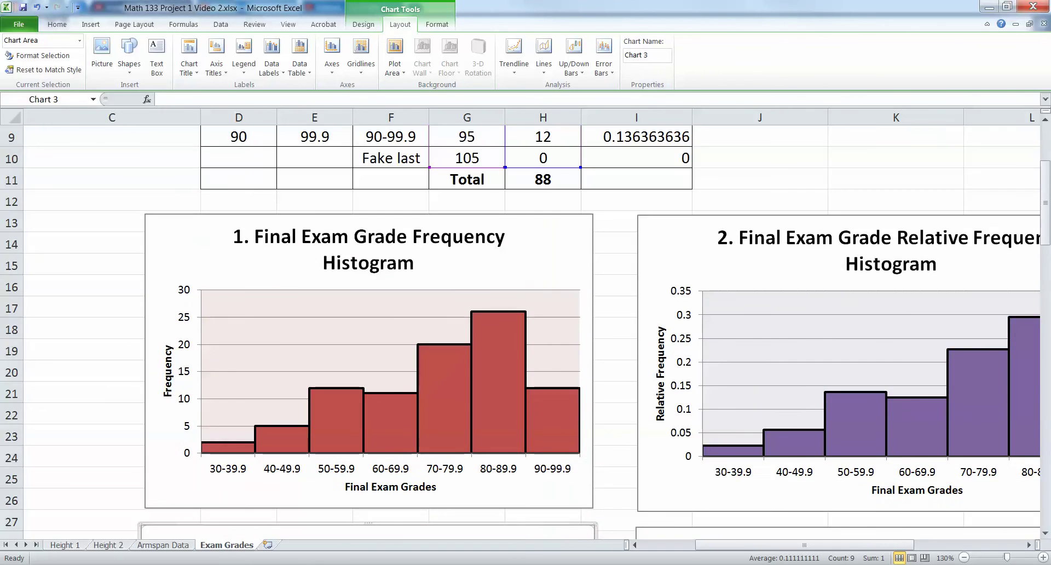
{"action": "scroll", "coordinate": [355, 299], "scroll_direction": "down", "scroll_amount": 5}
{"action": "scroll", "coordinate": [354, 298], "scroll_direction": "up", "scroll_amount": 8}
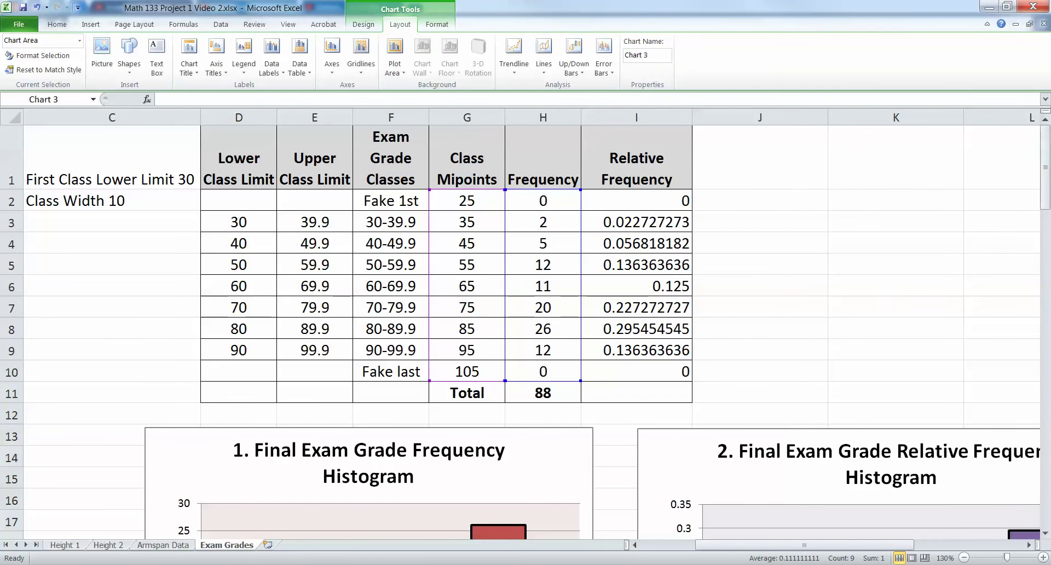
{"action": "scroll", "coordinate": [355, 298], "scroll_direction": "down", "scroll_amount": 3}
{"action": "scroll", "coordinate": [355, 298], "scroll_direction": "up", "scroll_amount": 1}
{"action": "scroll", "coordinate": [355, 298], "scroll_direction": "down", "scroll_amount": 2}
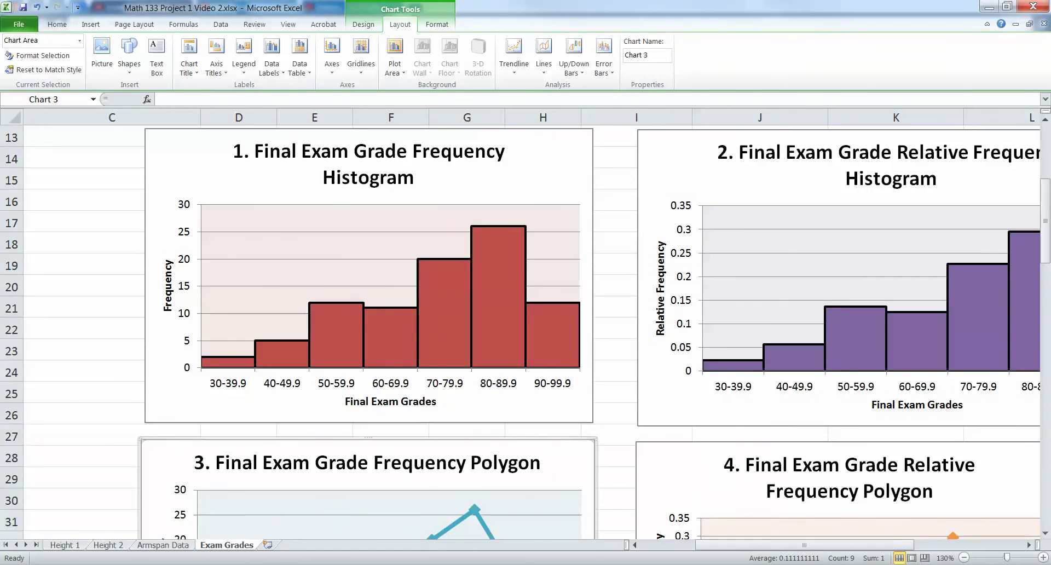
{"action": "scroll", "coordinate": [355, 299], "scroll_direction": "up", "scroll_amount": 1}
{"action": "scroll", "coordinate": [355, 298], "scroll_direction": "down", "scroll_amount": 3}
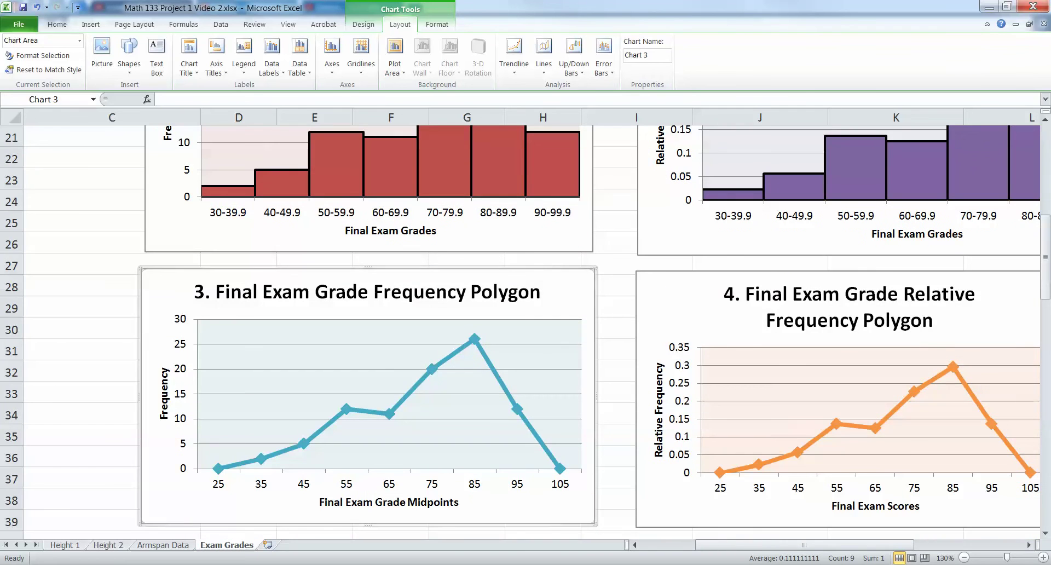
Nudge the relative frequency polygon slightly to the left, and deselect the chart by selecting empty cell J12
{"action": "left_click_drag", "start_coordinate": [679, 306], "coordinate": [676, 306]}
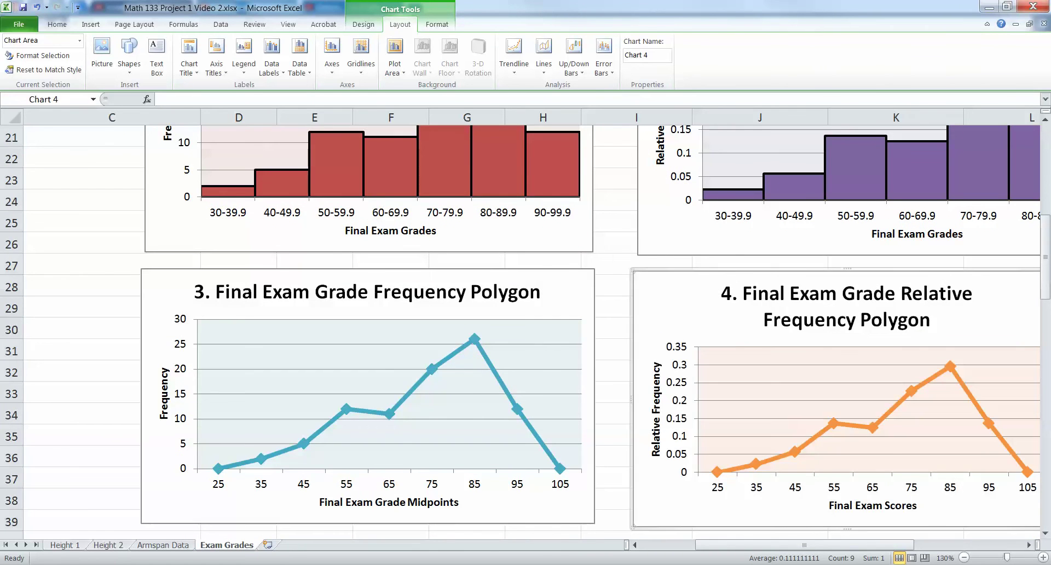
{"action": "scroll", "coordinate": [652, 240], "scroll_direction": "up", "scroll_amount": 4}
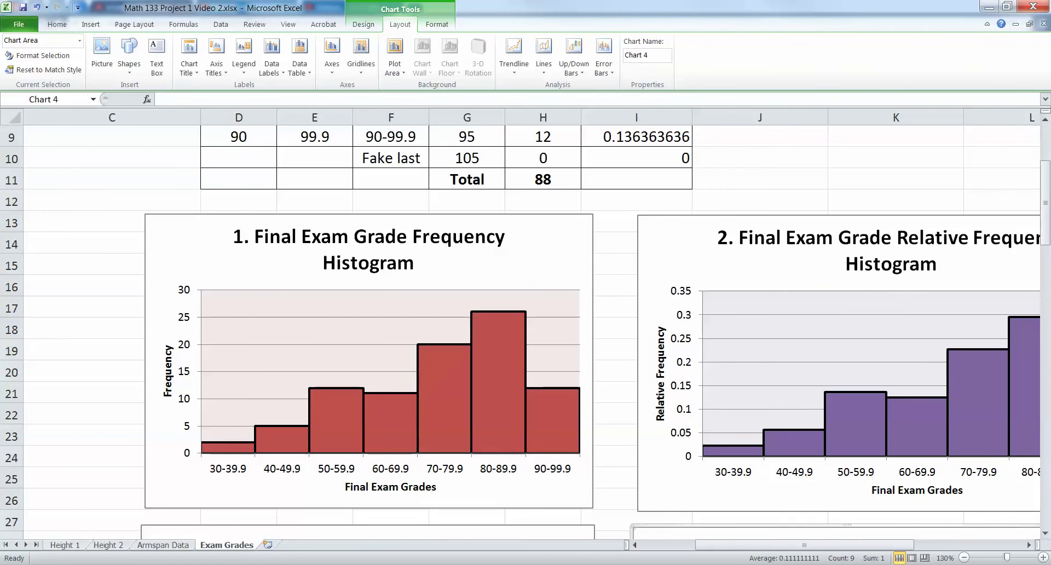
{"action": "left_click", "coordinate": [759, 200]}
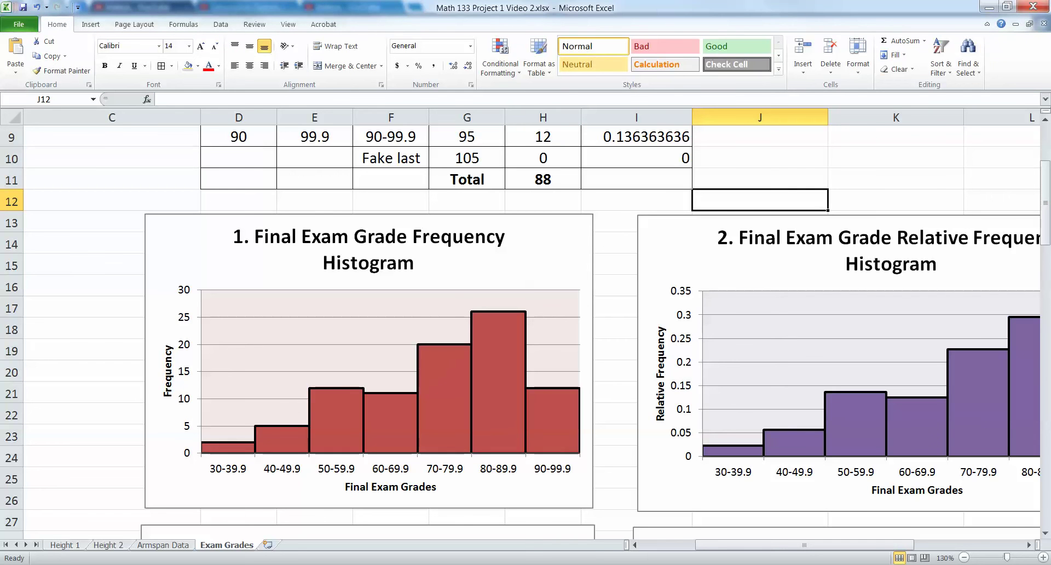
{"action": "scroll", "coordinate": [526, 329], "scroll_direction": "up", "scroll_amount": 1}
{"action": "scroll", "coordinate": [525, 328], "scroll_direction": "up", "scroll_amount": 2}
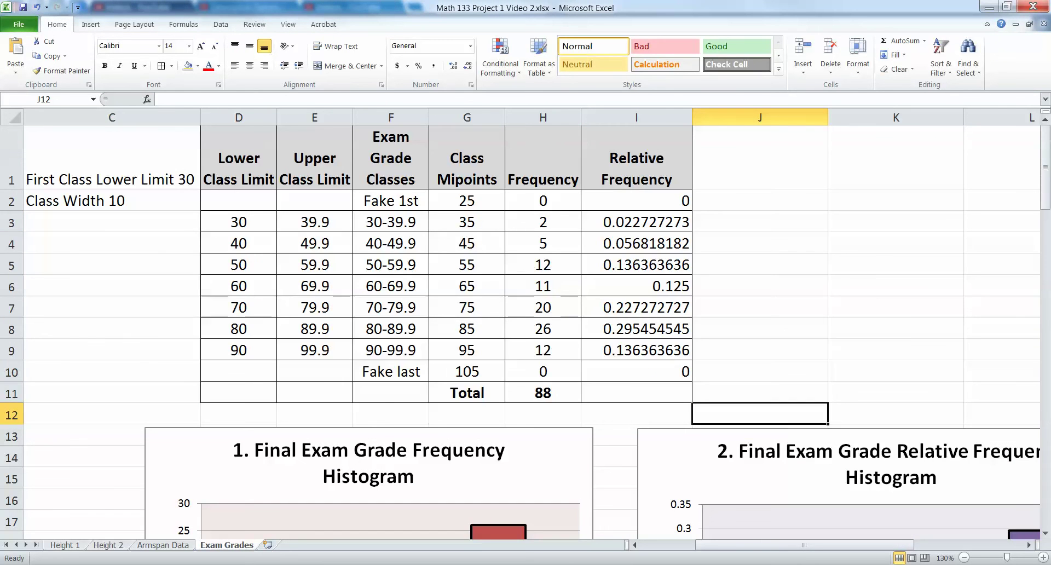